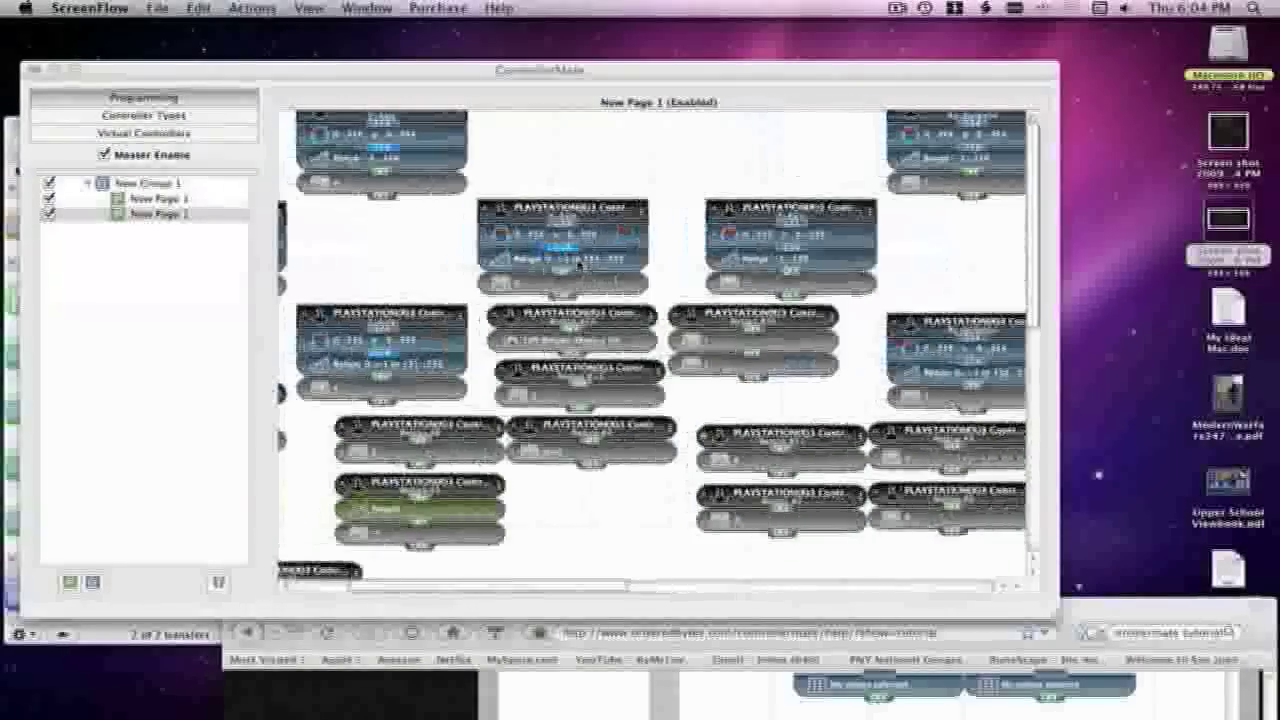
- Switch to ControllerMate, look over the page's PlayStation 3 controller blocks and test the keystroke output with "wa"
scroll(549, 265, "down", 5)
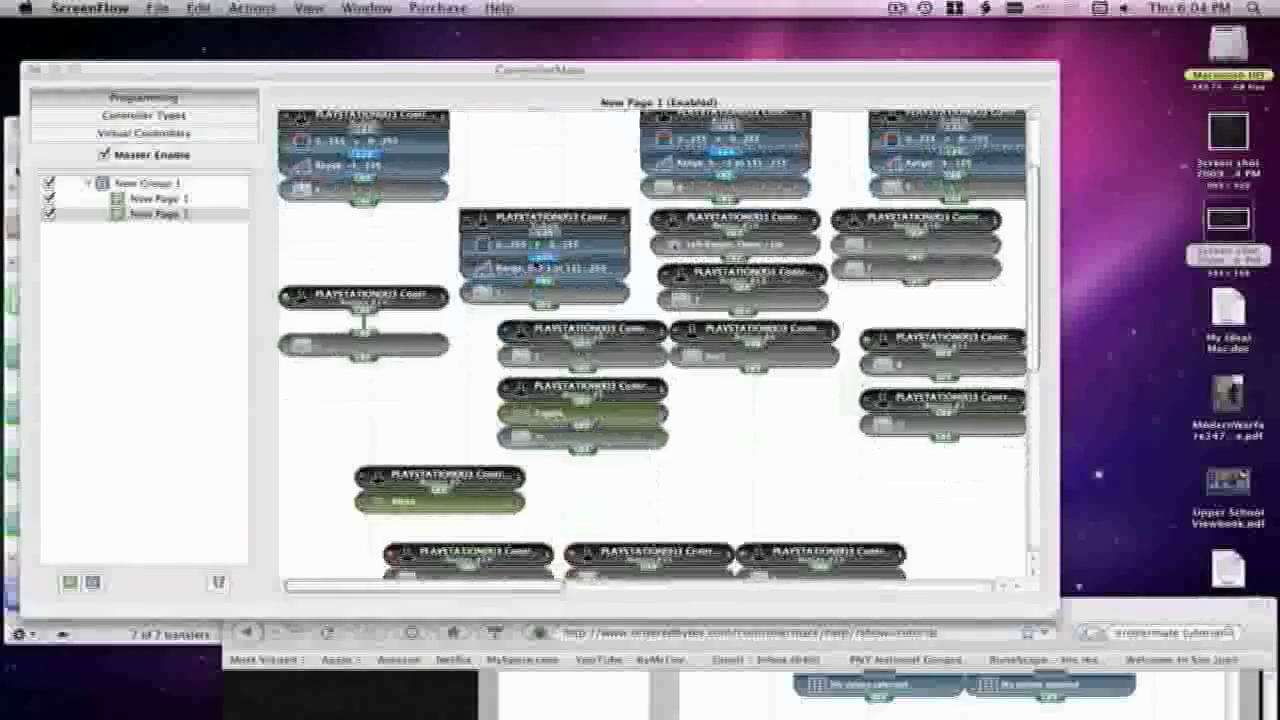
scroll(571, 263, "right", 5)
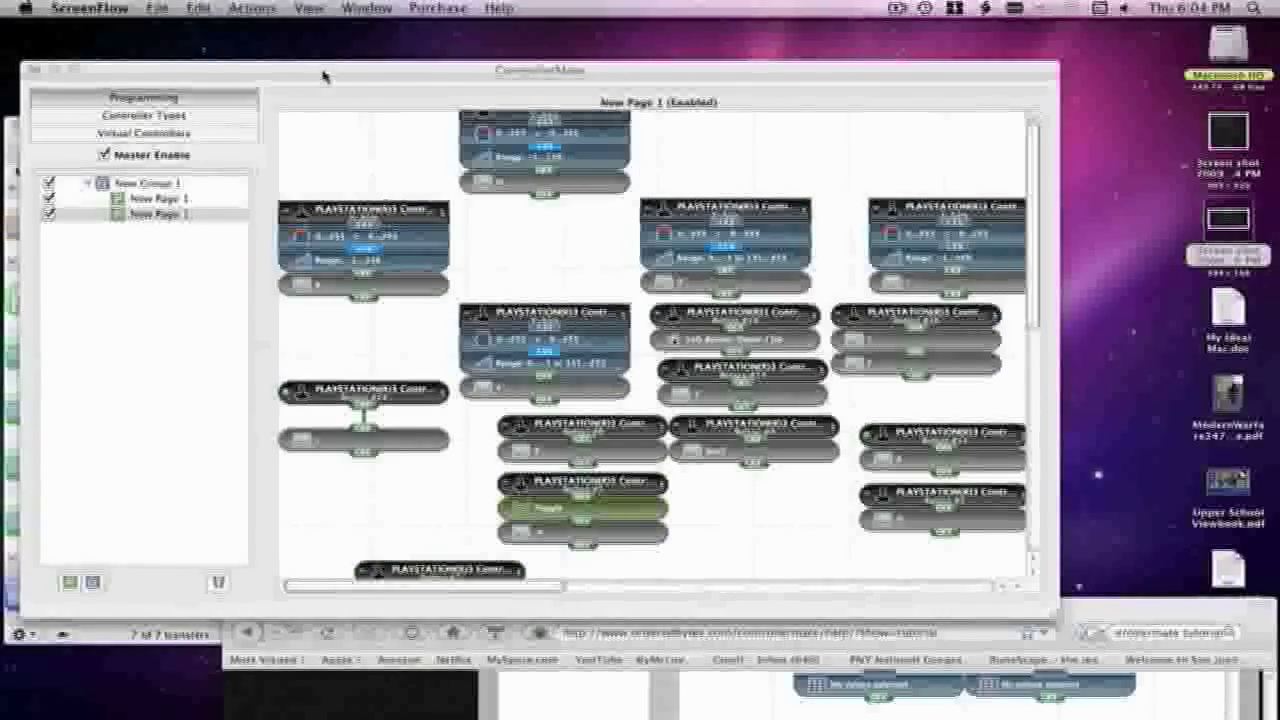
left_click(322, 76)
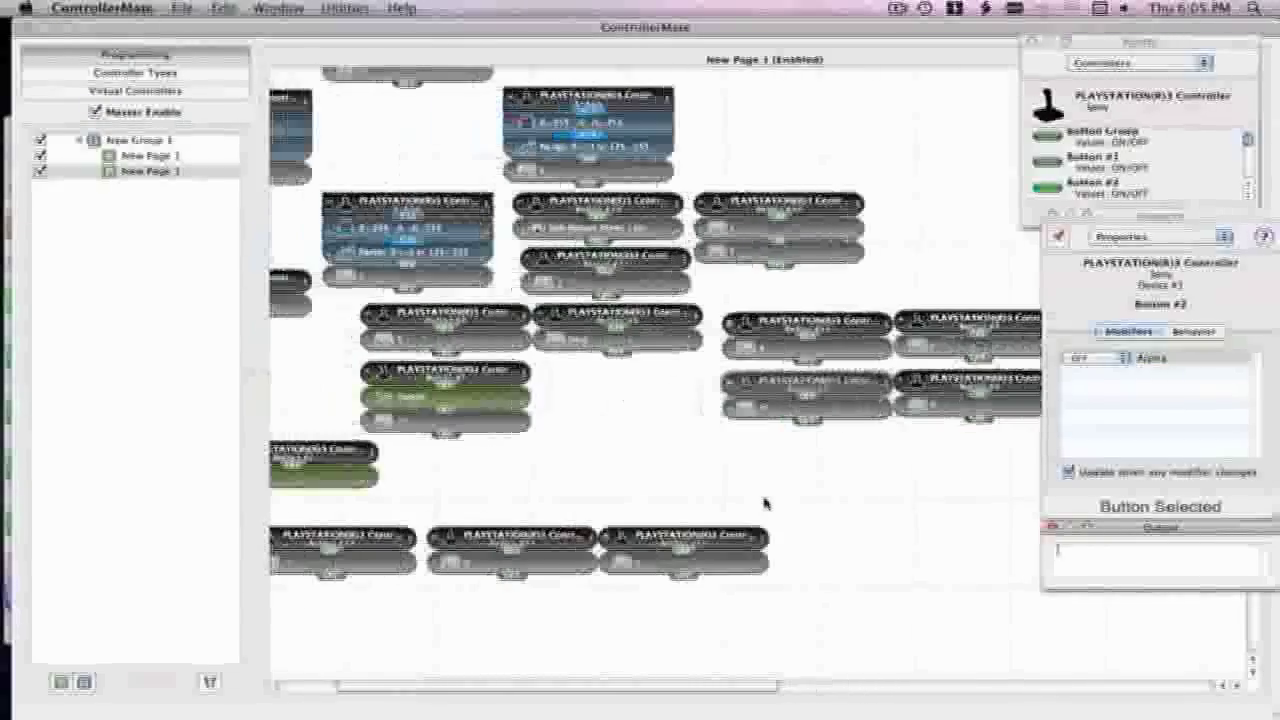
scroll(768, 500, "right", 1)
type("wa")
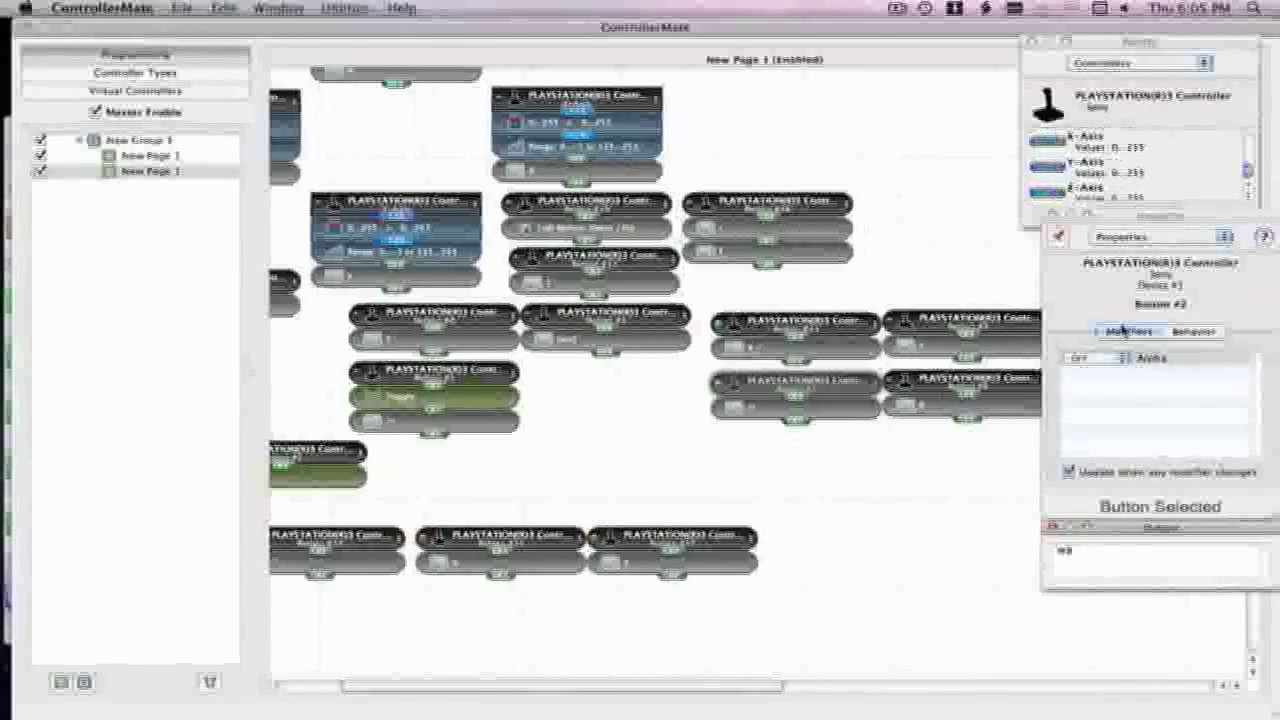
- Set the Button #2 block's Alpha modifier to ON and review the modifier's available options
left_click(1094, 358)
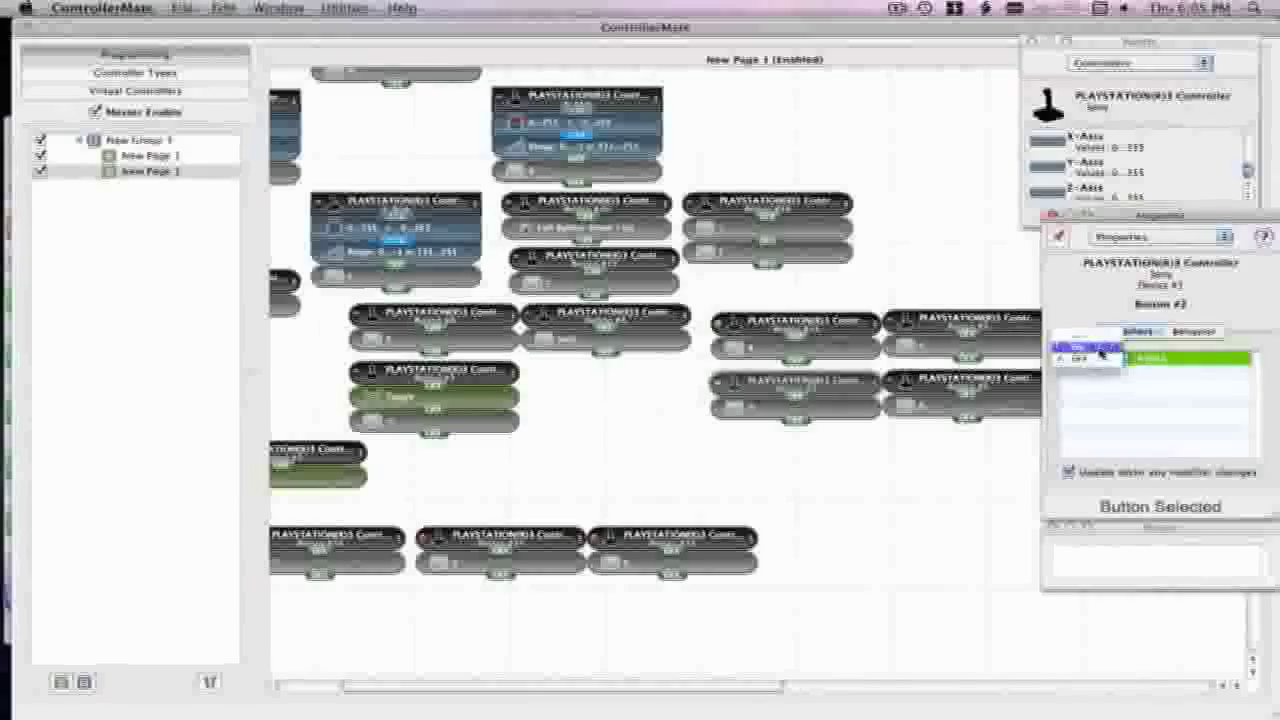
left_click(1100, 350)
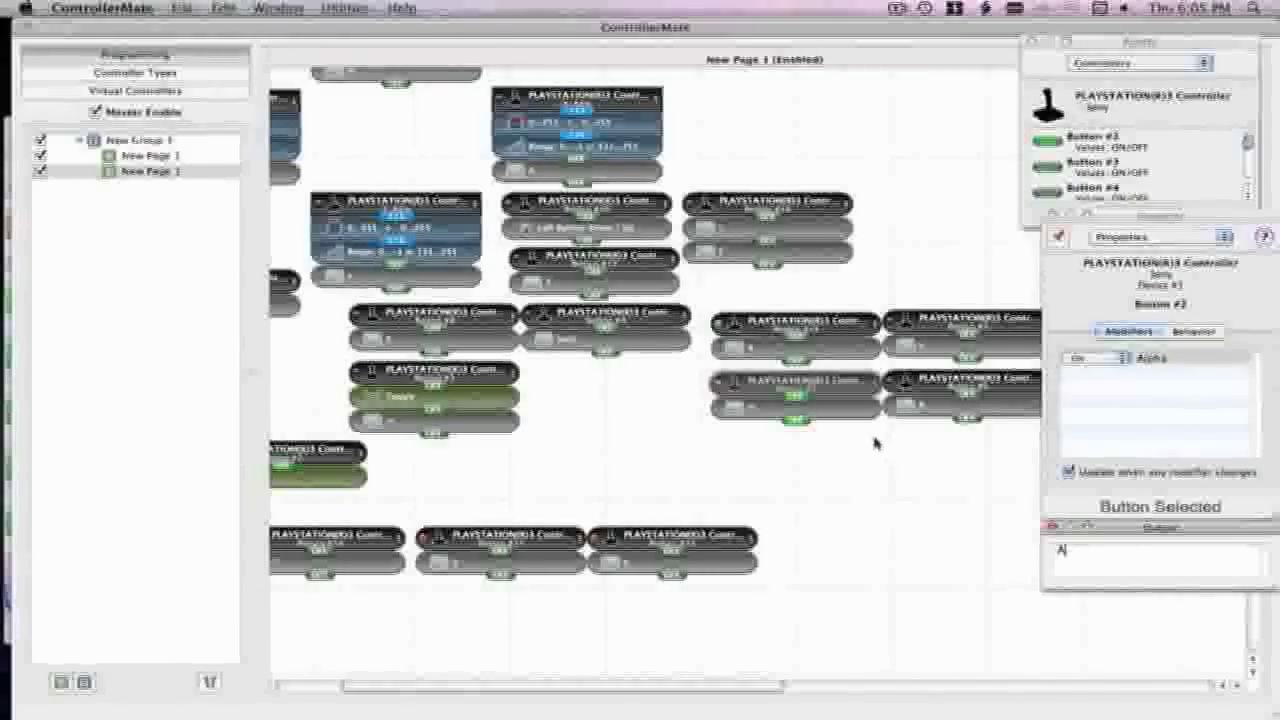
scroll(876, 443, "left", 5)
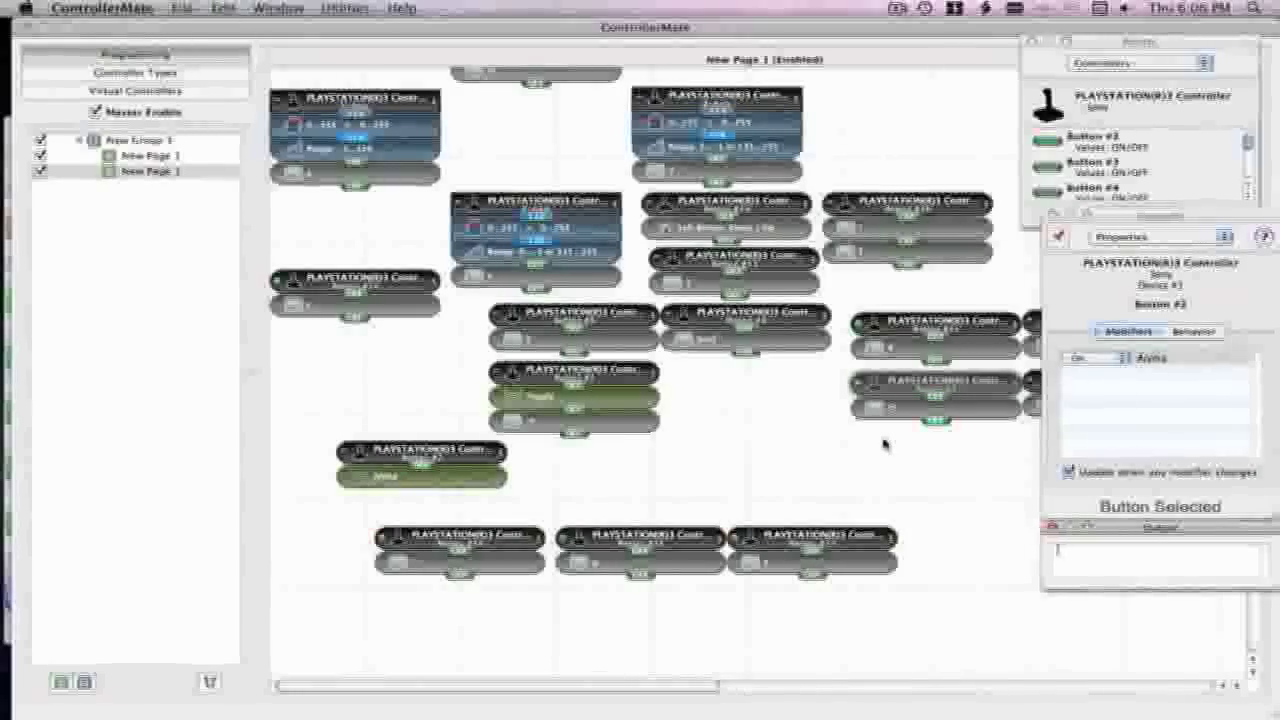
left_click(1085, 357)
left_click(1086, 356)
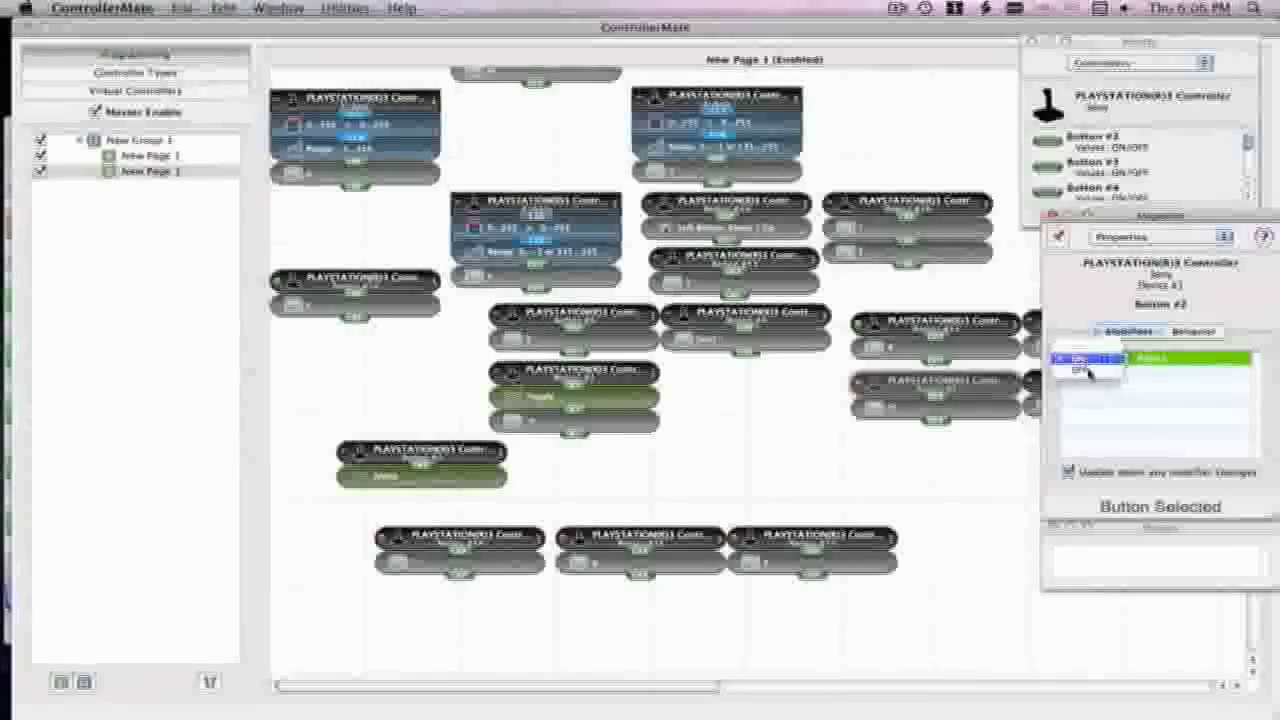
left_click(1088, 348)
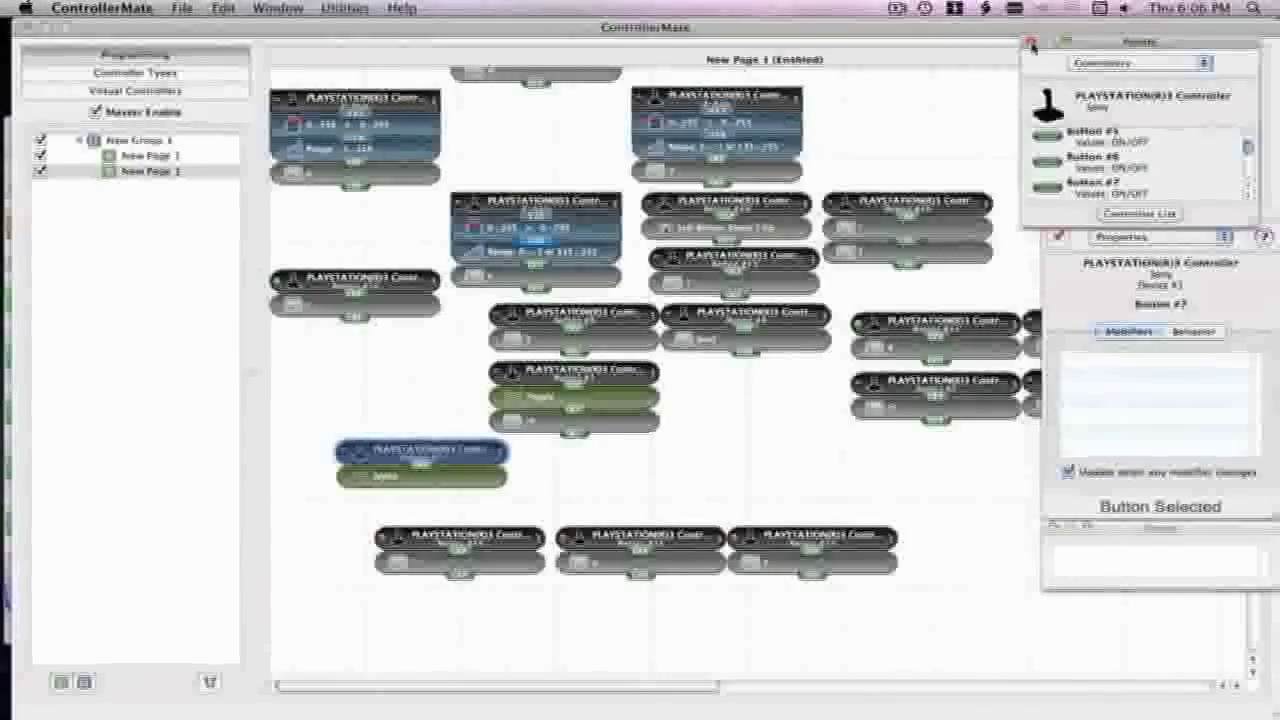
- Move the Palette window further off the building-block page and nudge the main ControllerMate window slightly
left_click_drag(1058, 47, 1093, 47)
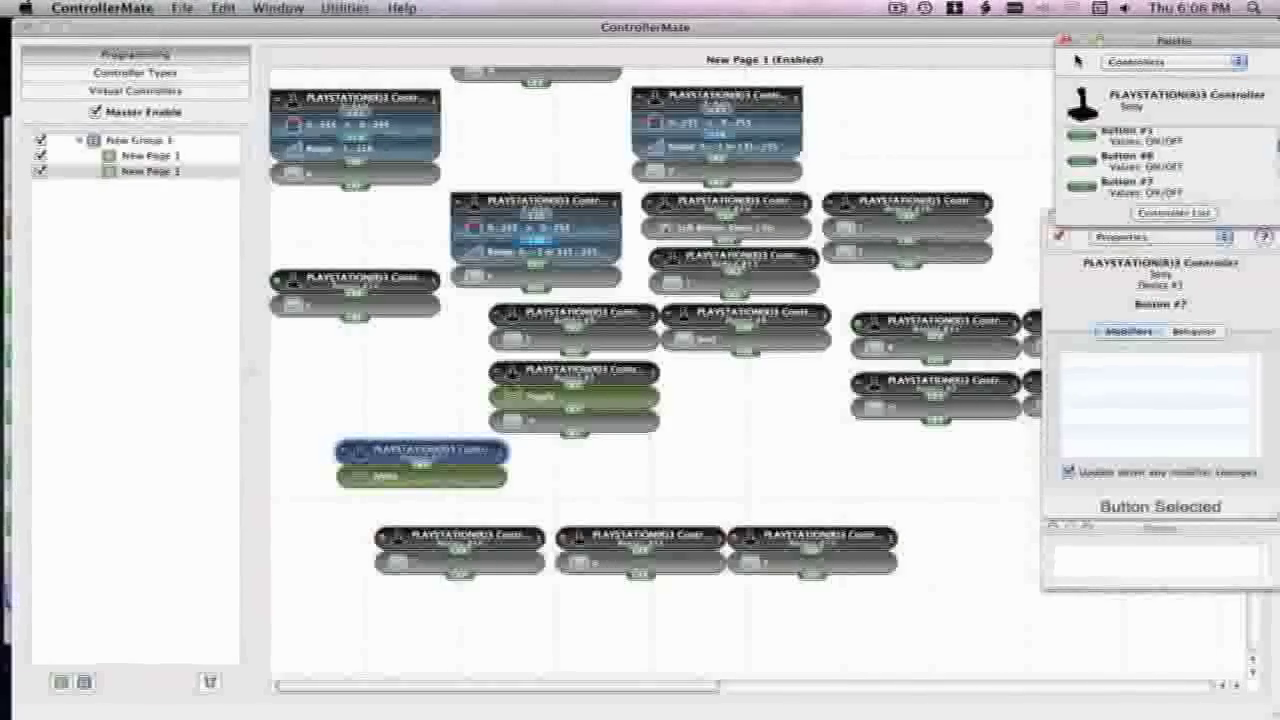
left_click_drag(905, 35, 900, 31)
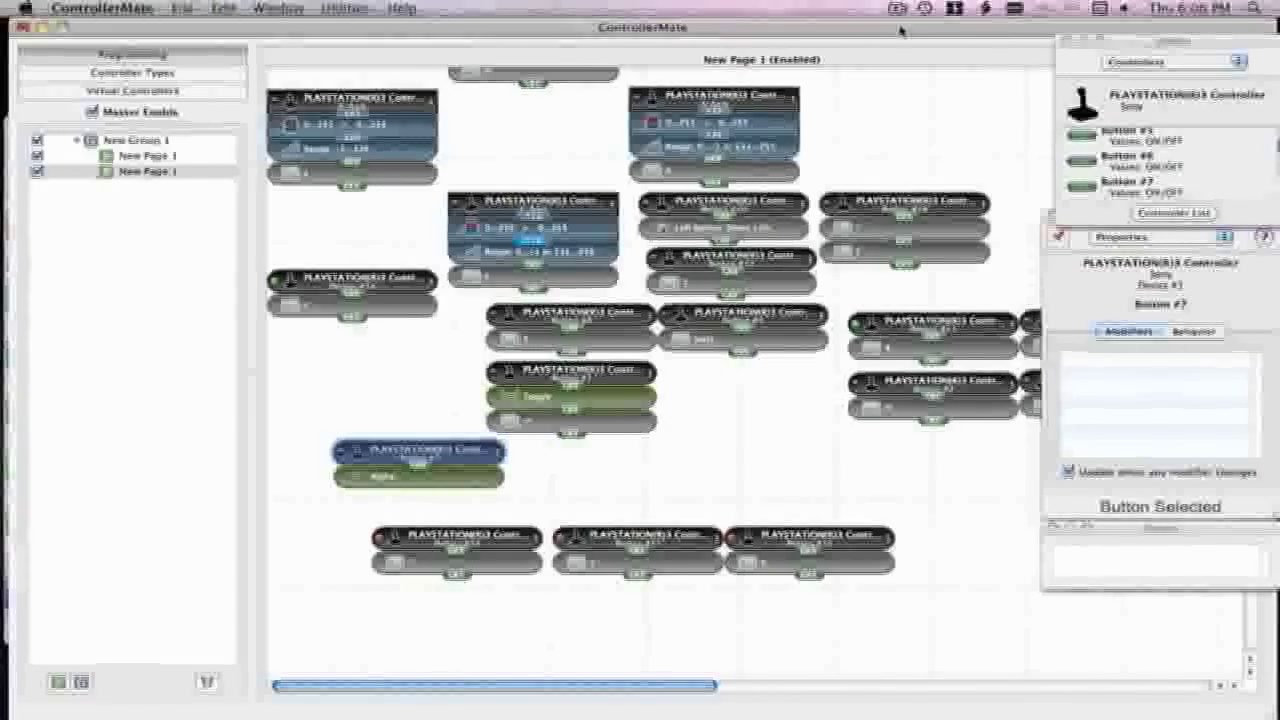
left_click(898, 9)
left_click(1000, 28)
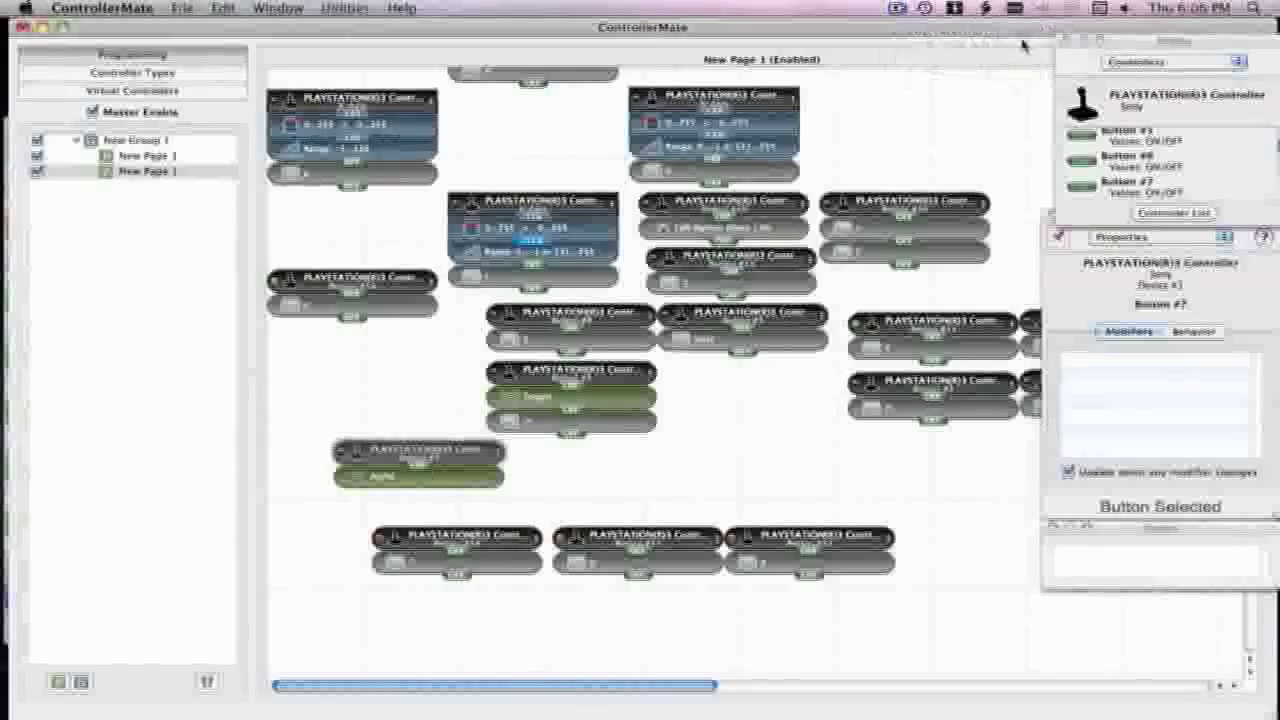
left_click(1015, 8)
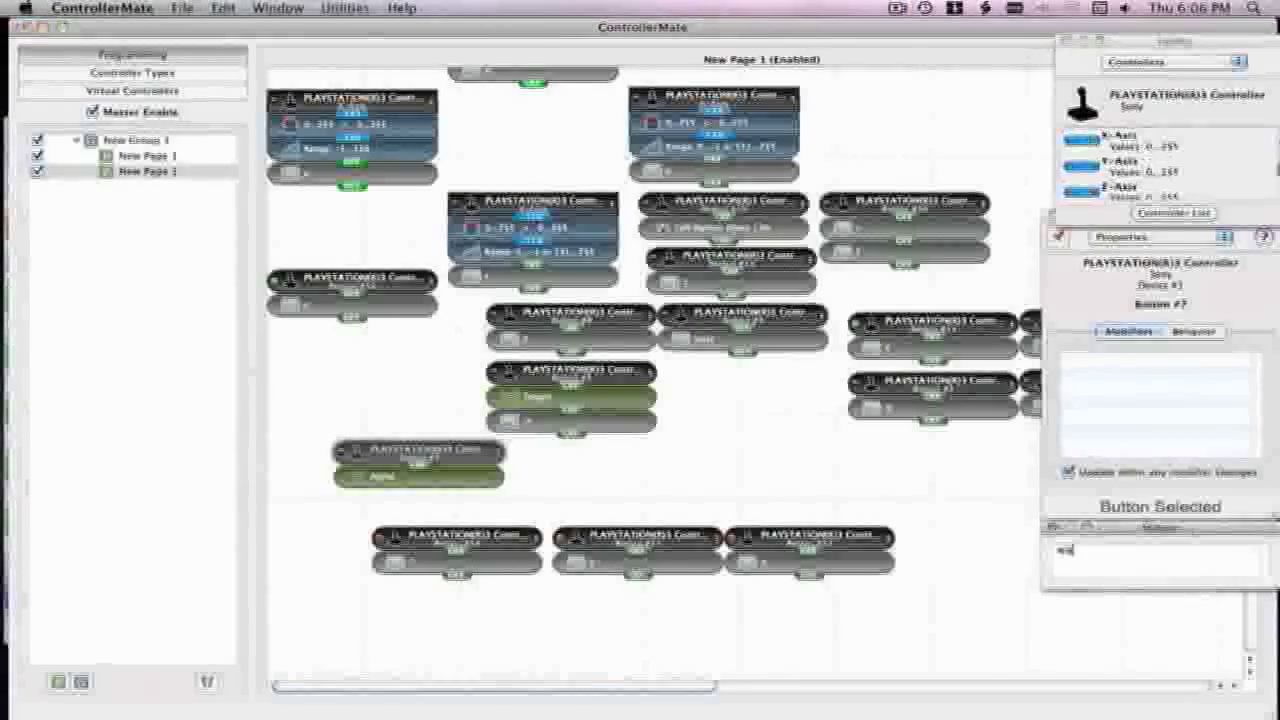
left_click(840, 4)
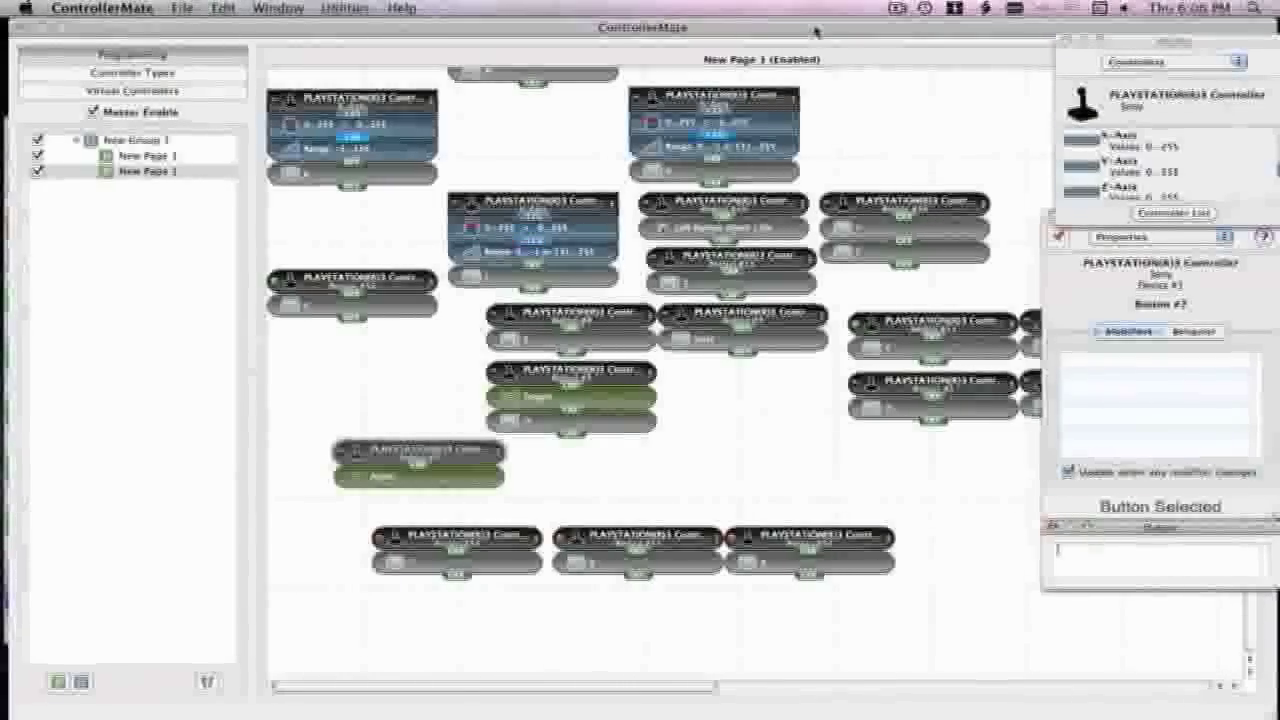
- Test the keystroke blocks by entering "asdwasdwasdwa fc fc" in the Output window, and clear the text
type("asdwasdwa")
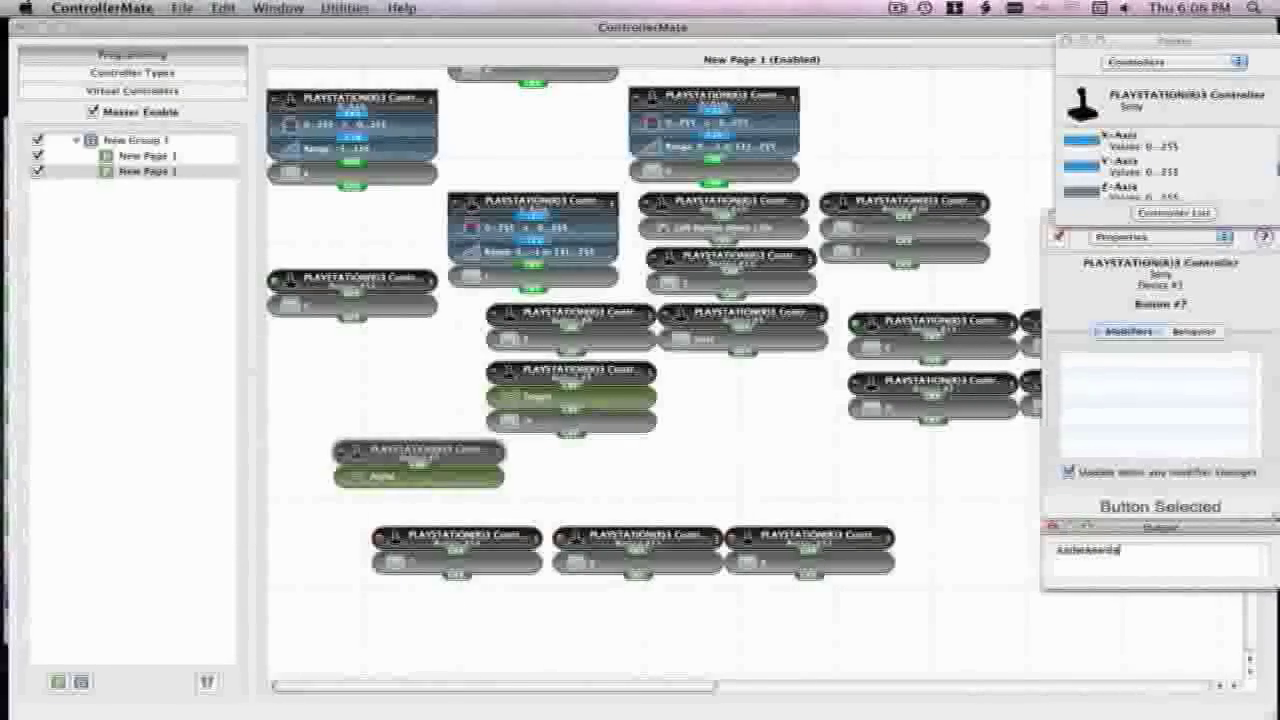
type("sdwa fc fc")
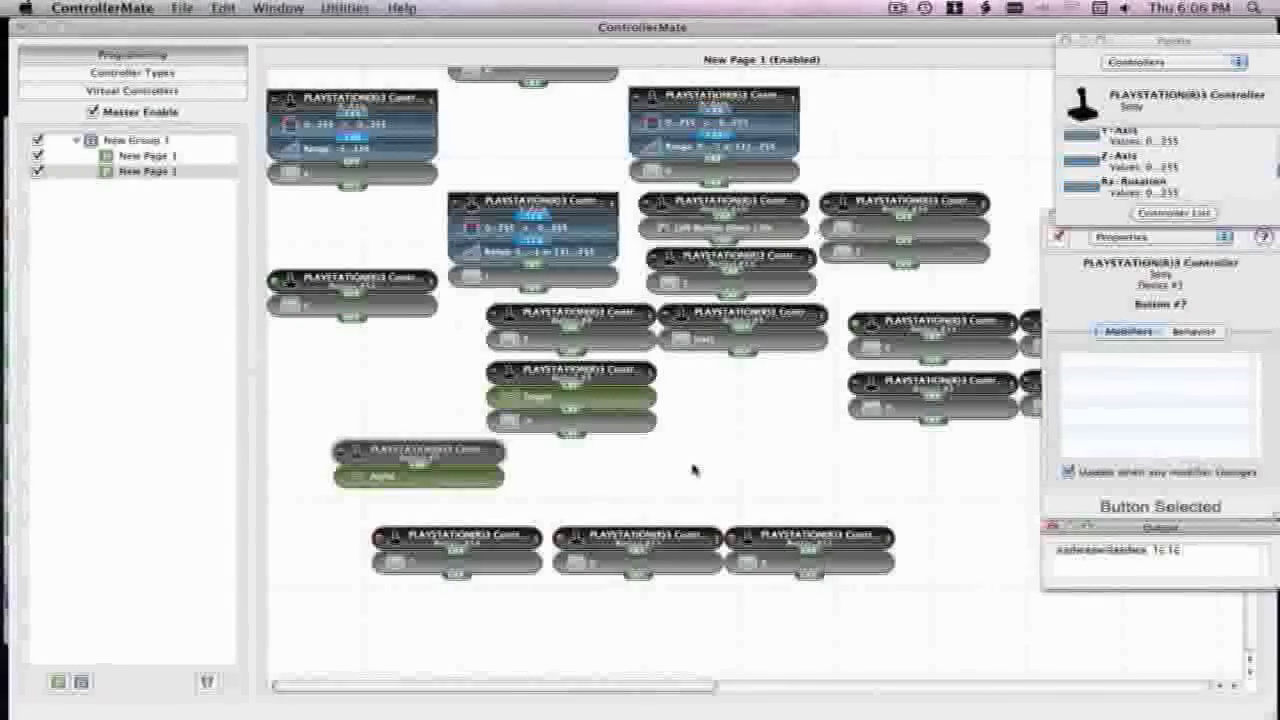
key("super+a")
key("BackSpace")
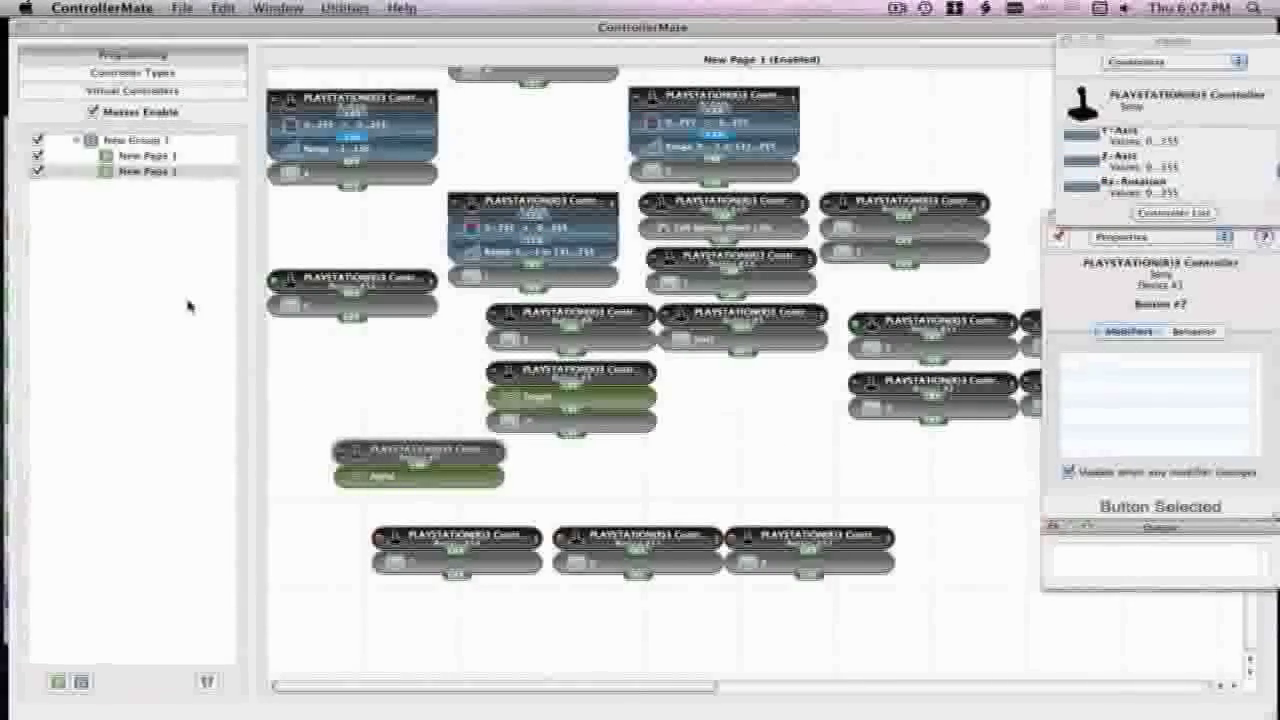
- Delete the remaining test characters from the Output window and deselect the Button #7 block
scroll(350, 196, "up", 5)
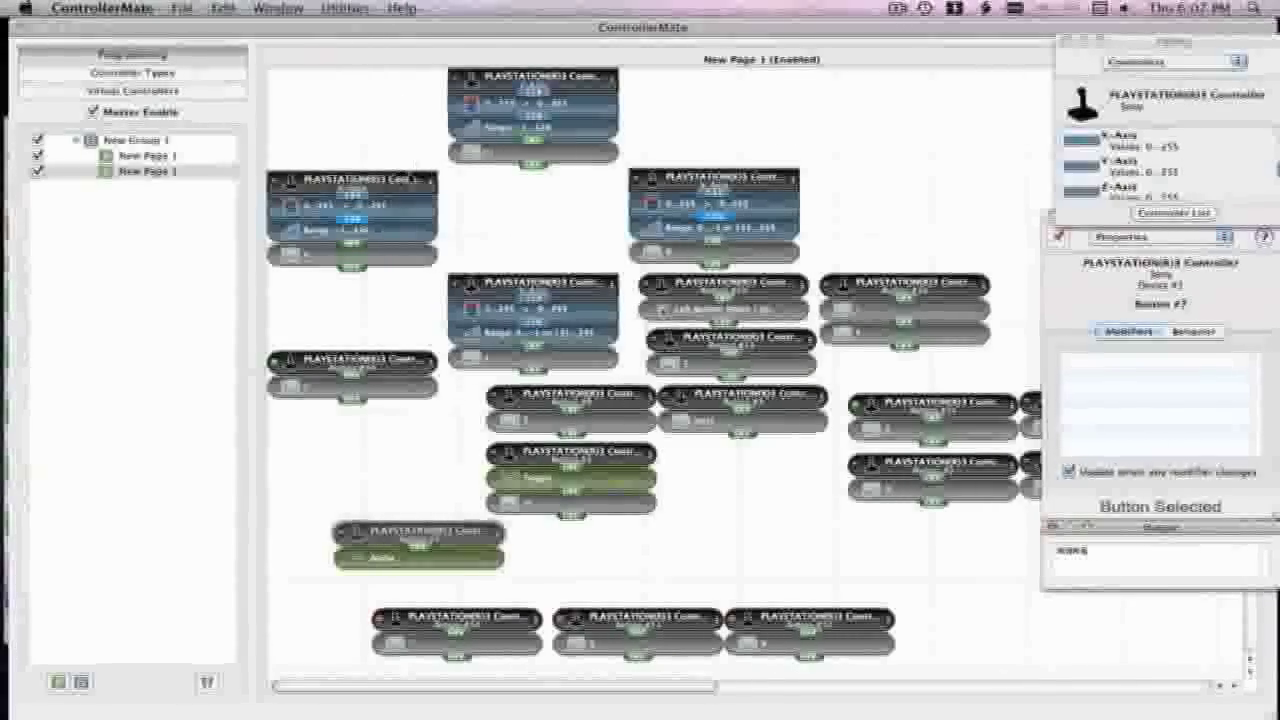
key("BackSpace")
key("BackSpace")
key("BackSpace")
key("BackSpace")
key("BackSpace")
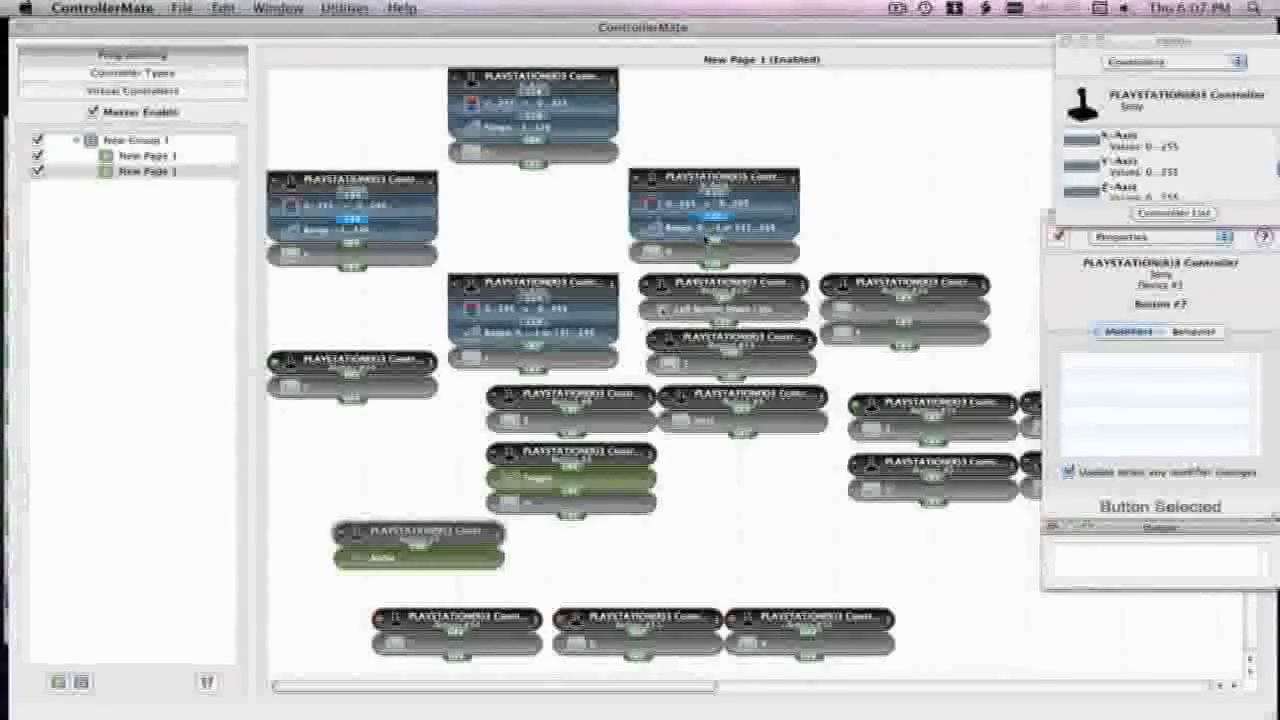
left_click(688, 270)
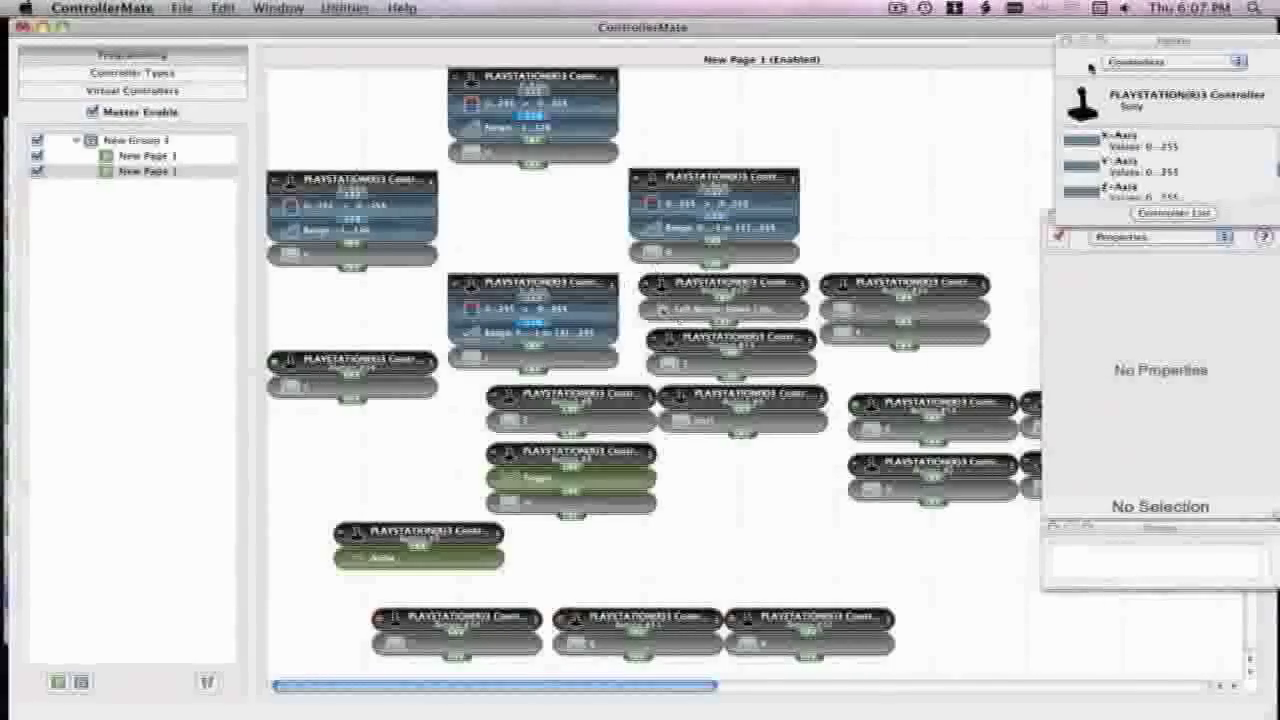
- Browse the Apple Optical USB Mouse's button and axis blocks among the available controllers
left_click(1175, 61)
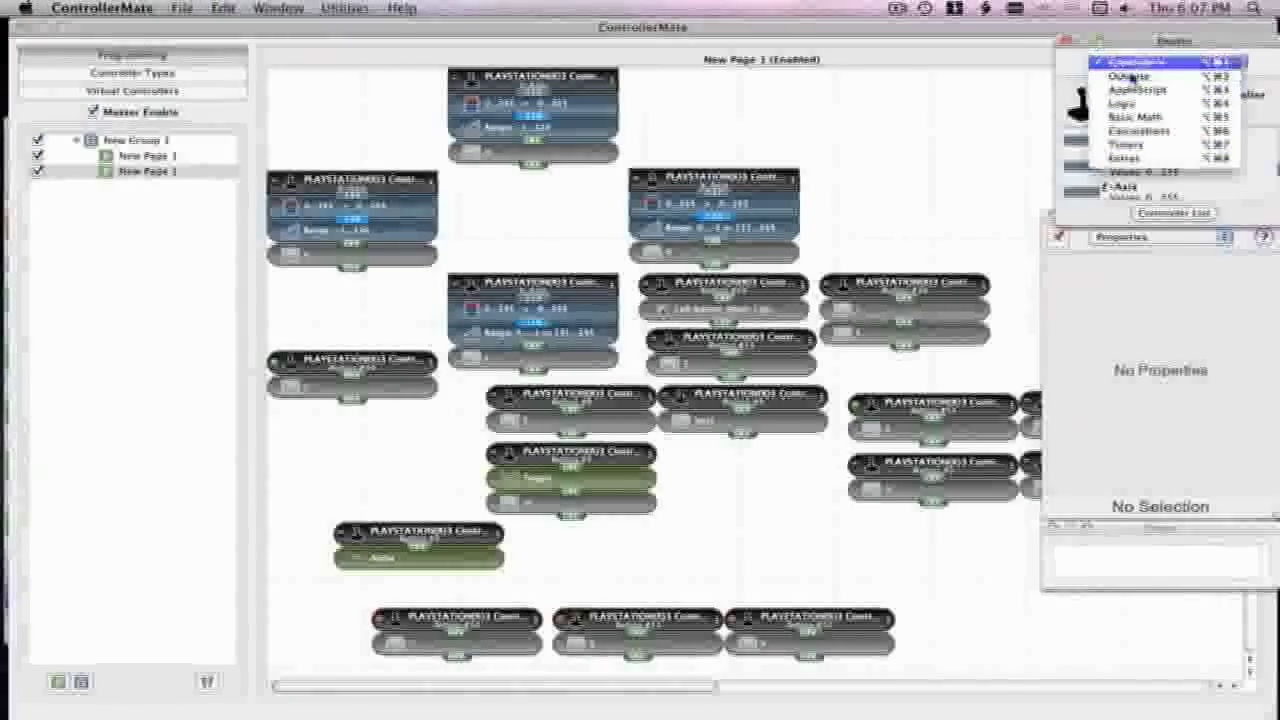
left_click(1135, 61)
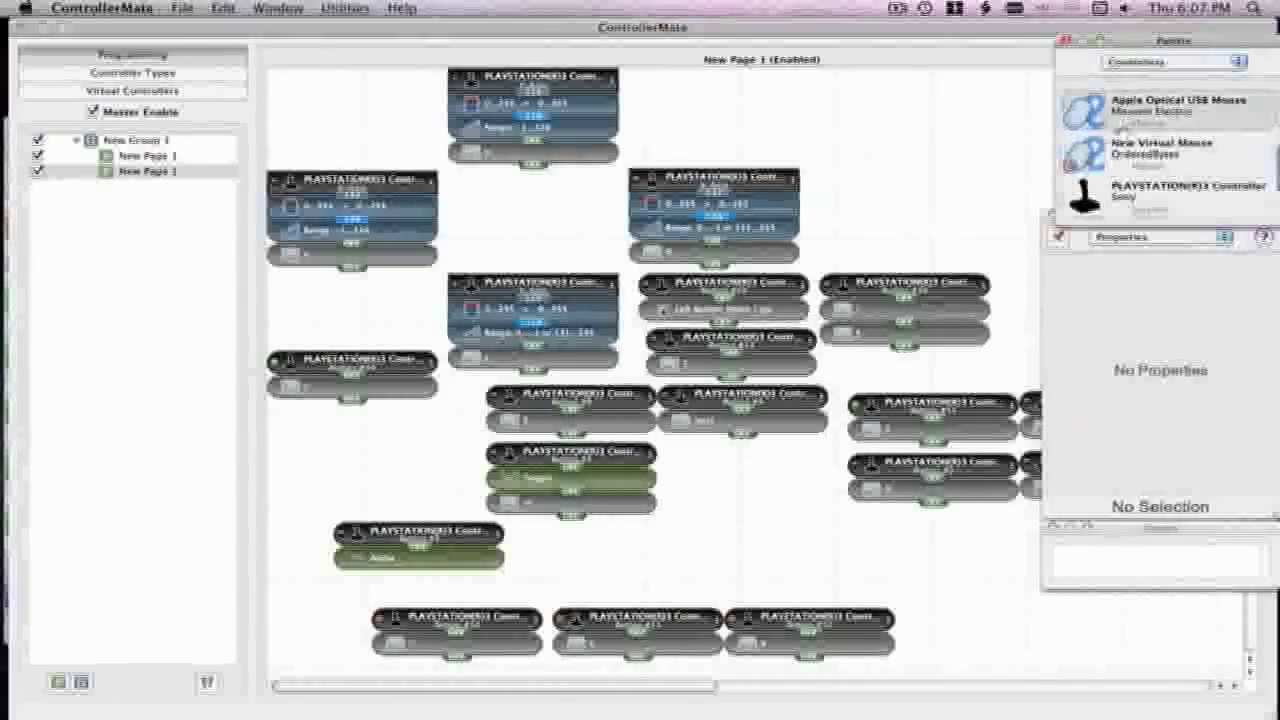
scroll(1126, 150, "down", 3)
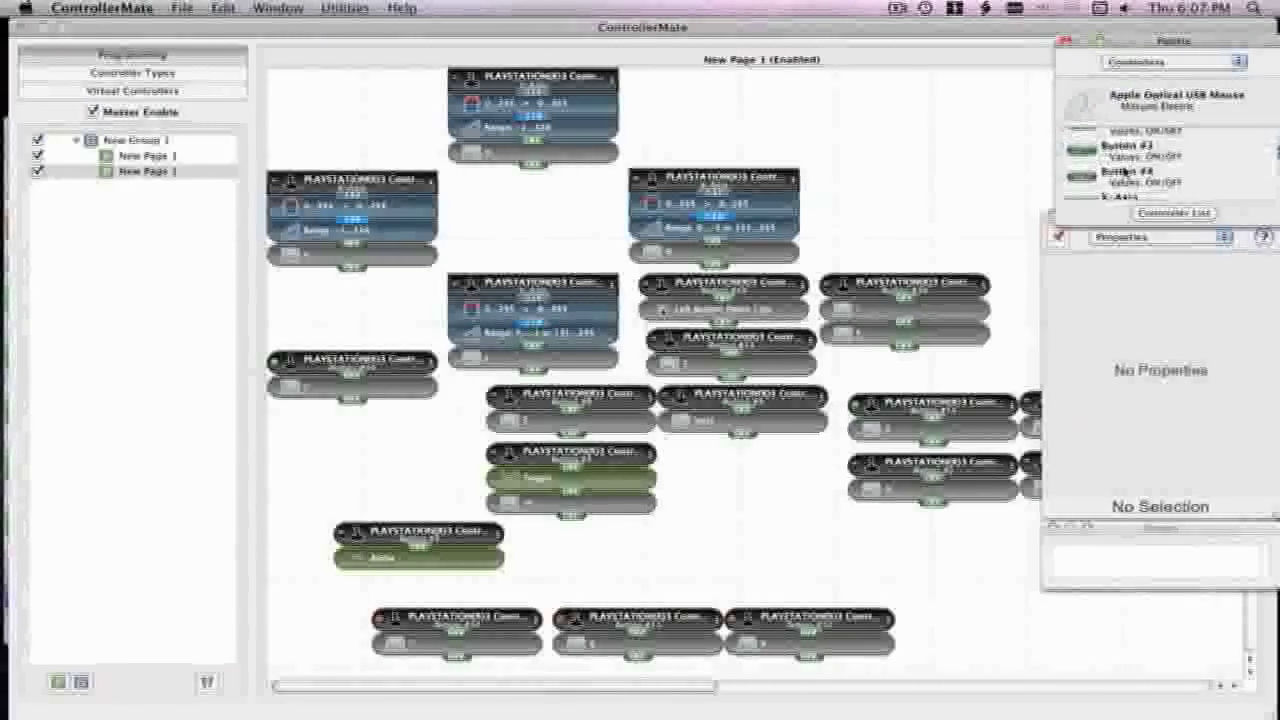
scroll(1117, 178, "up", 3)
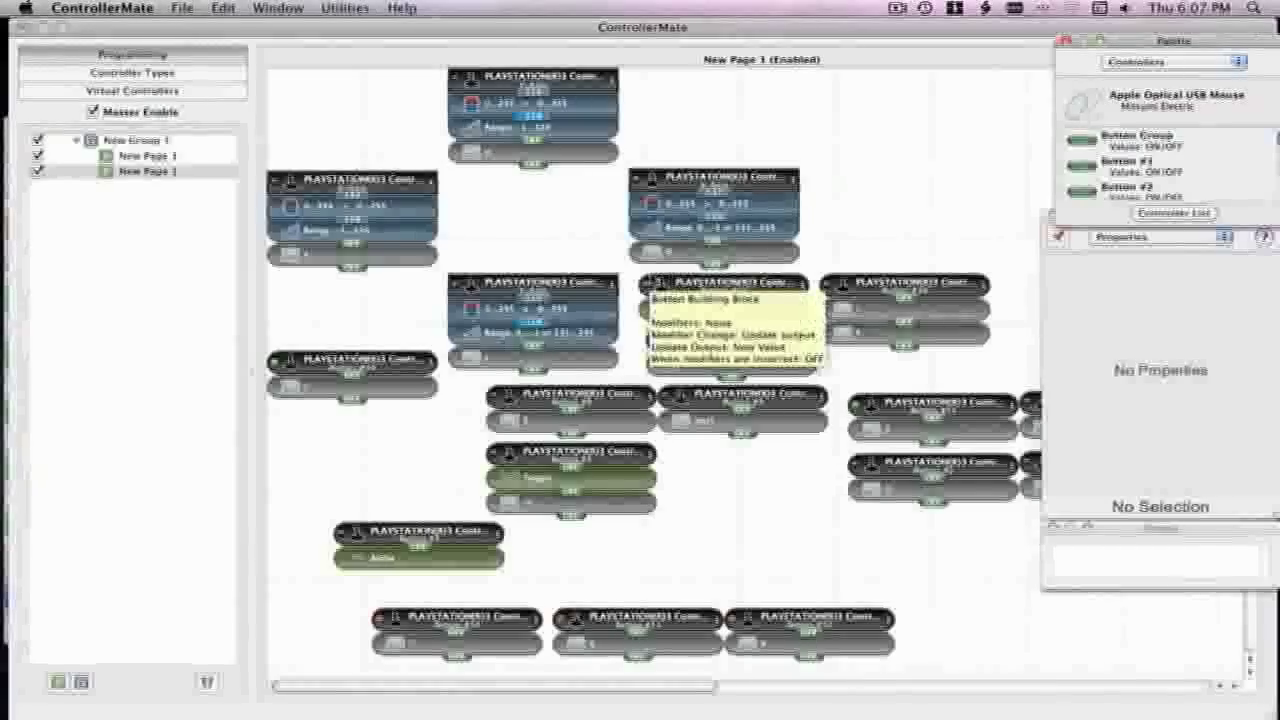
- Move the controller button block with its attached left mouse button block to the empty area higher on the page
left_click(660, 285)
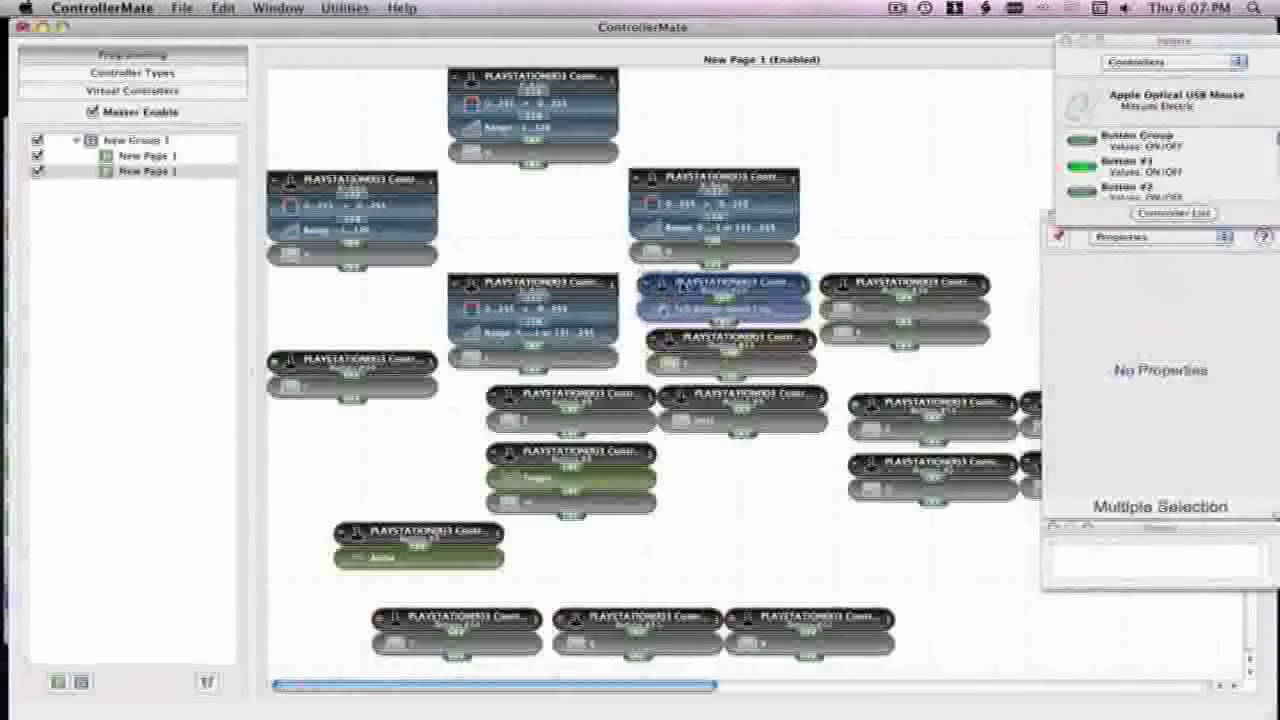
left_click_drag(658, 287, 858, 133)
left_click(866, 182)
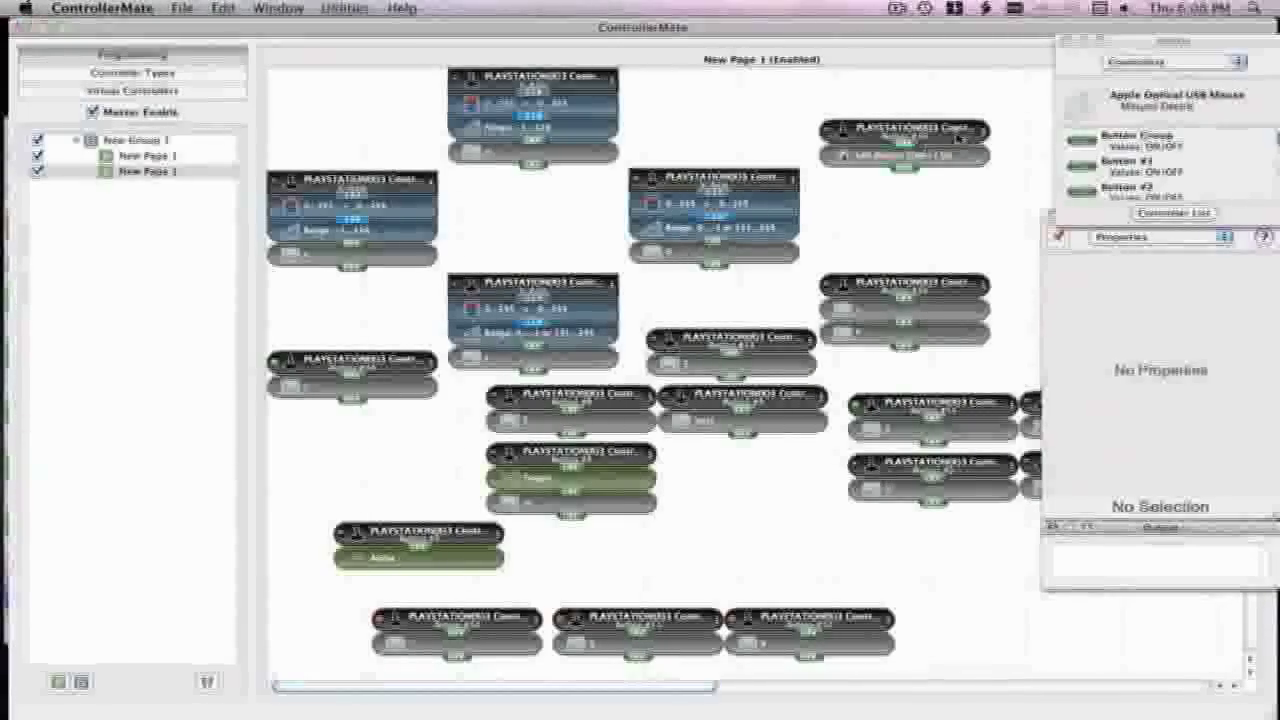
- Show the Outputs building blocks and locate the Mouse Button block
left_click(1133, 62)
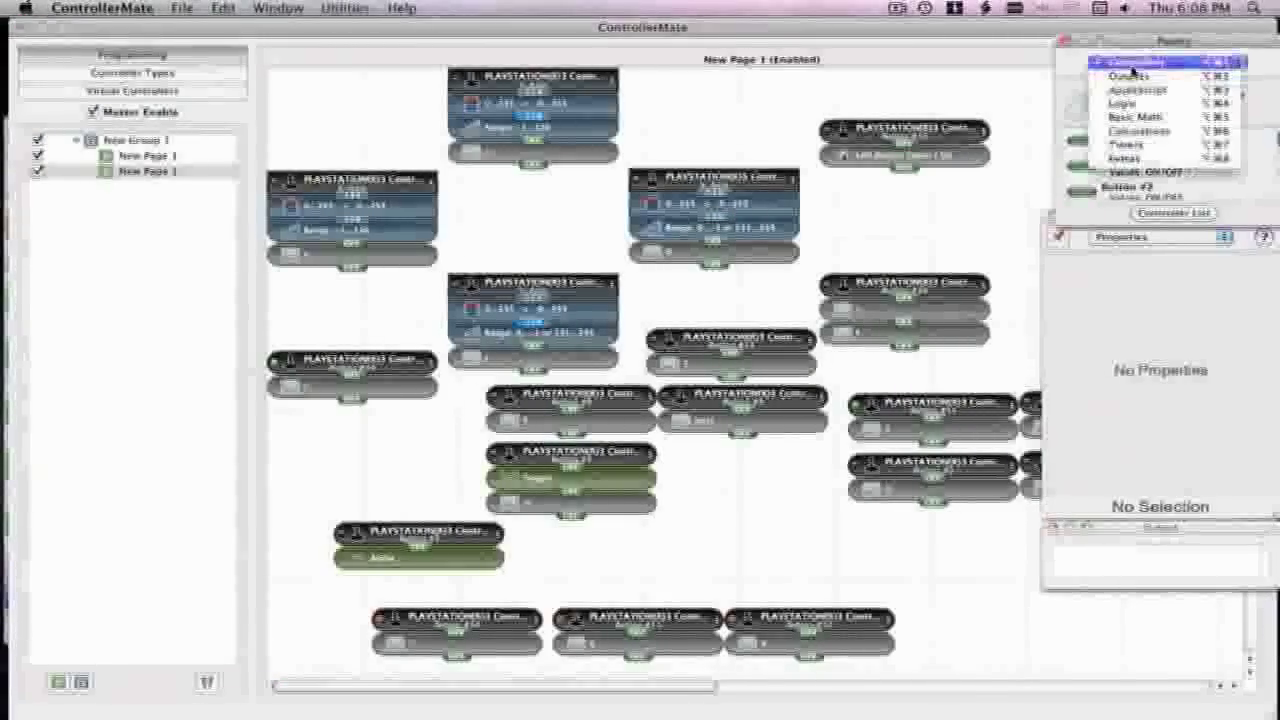
left_click(1128, 76)
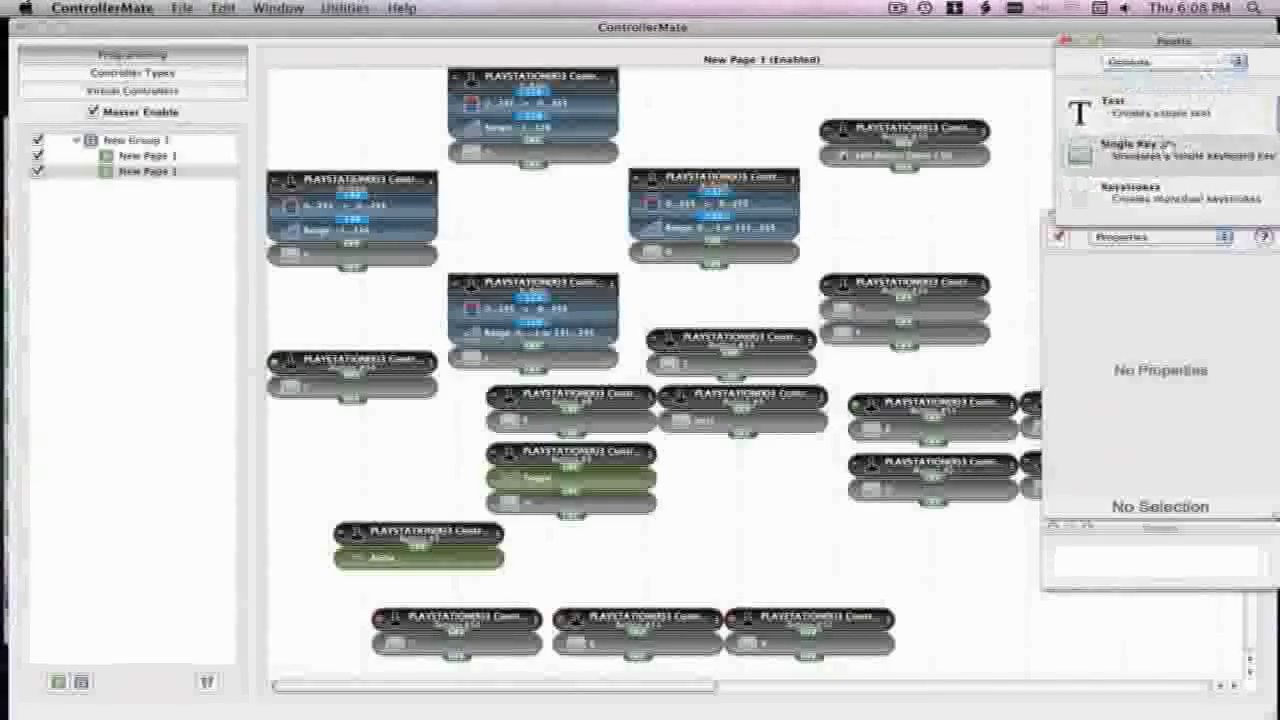
scroll(1148, 147, "down", 2)
left_click(1083, 189)
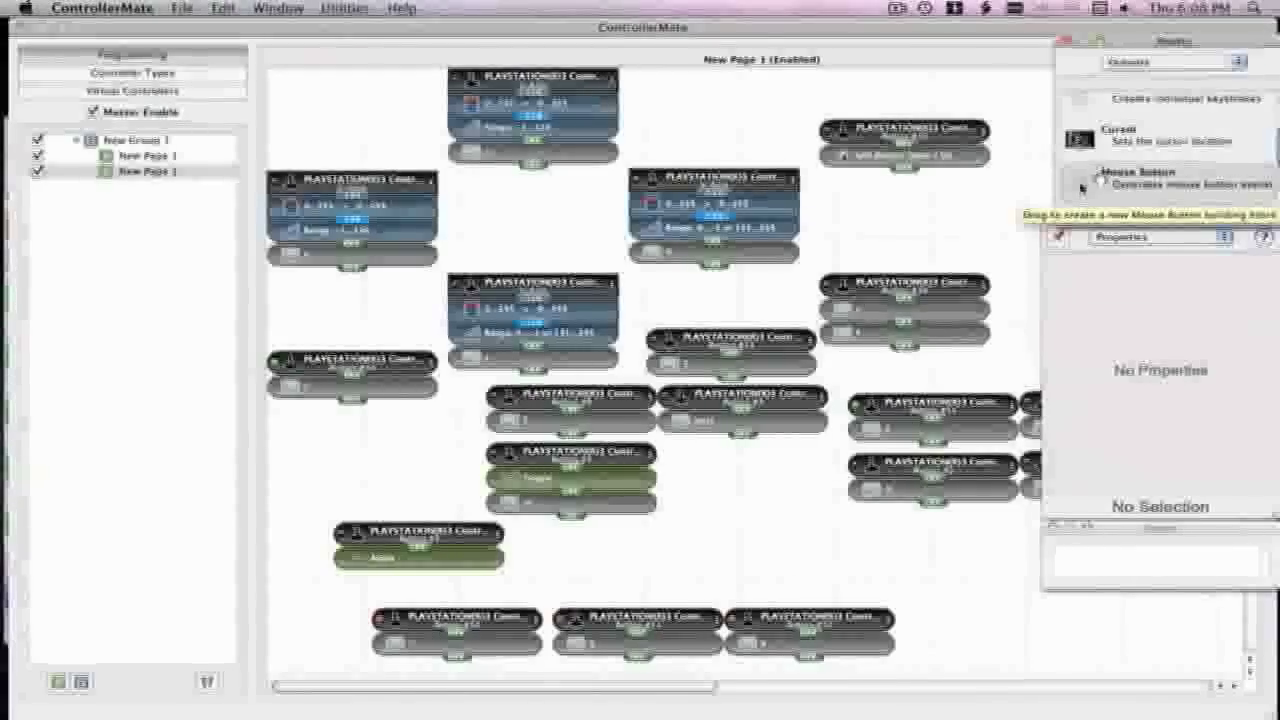
left_click_drag(1081, 189, 1128, 191)
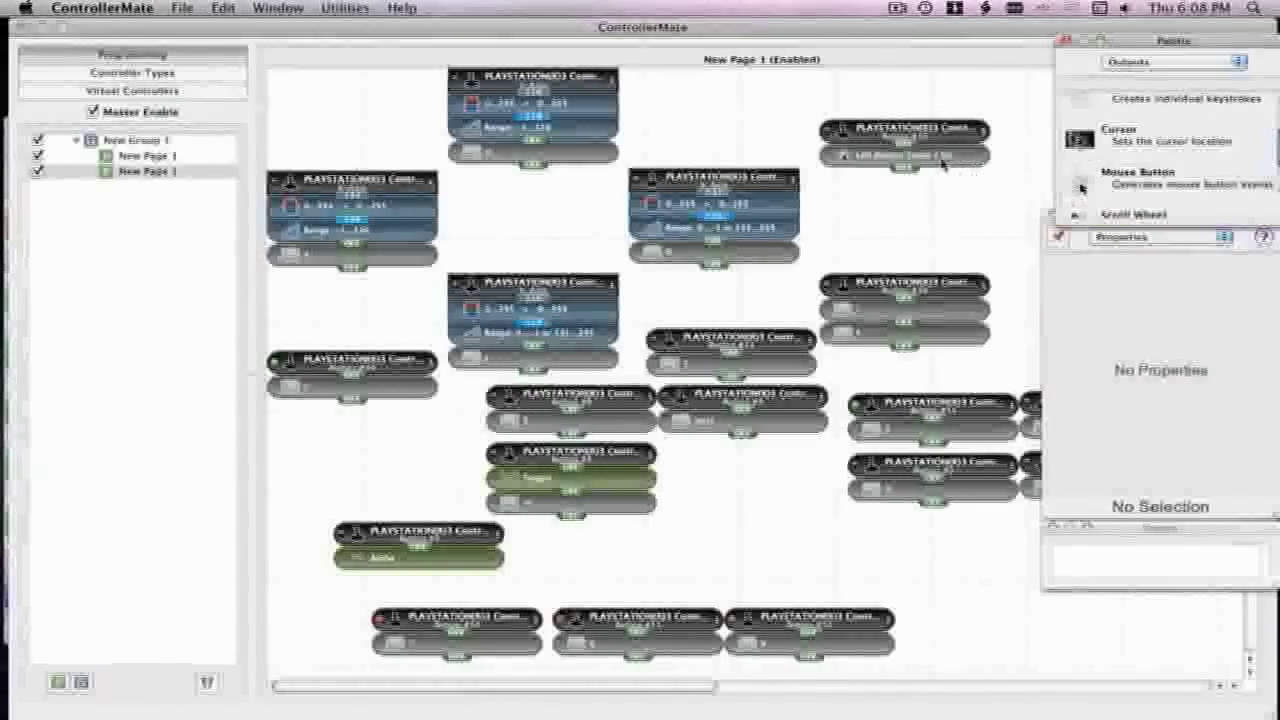
- Set the placed Mouse Button block to Button Down when turned ON, using the Left Button
left_click(945, 161)
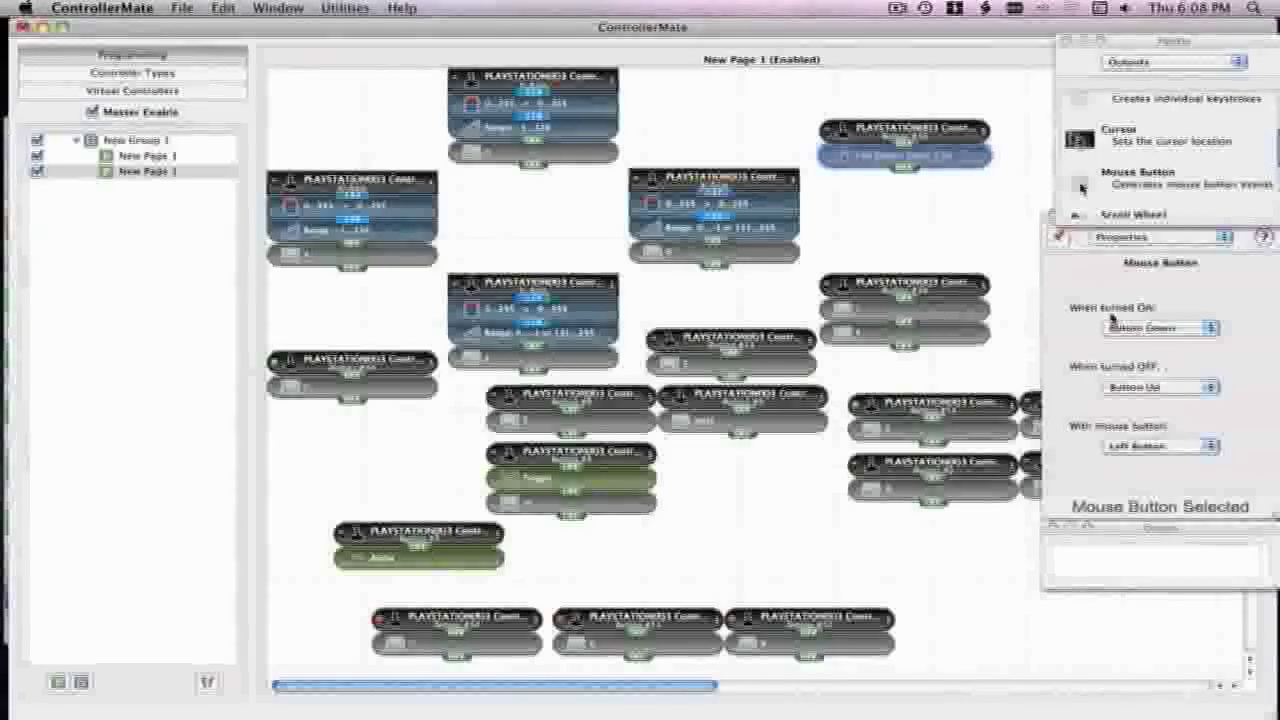
left_click(1133, 329)
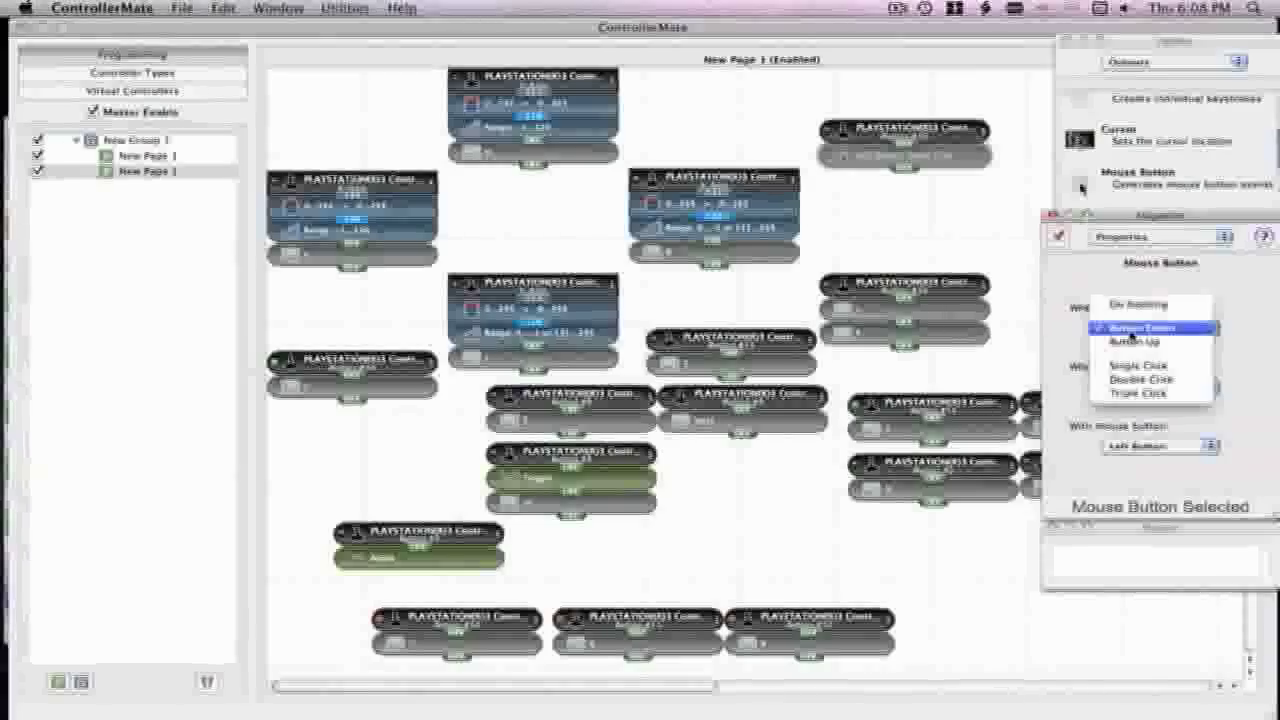
left_click(1133, 329)
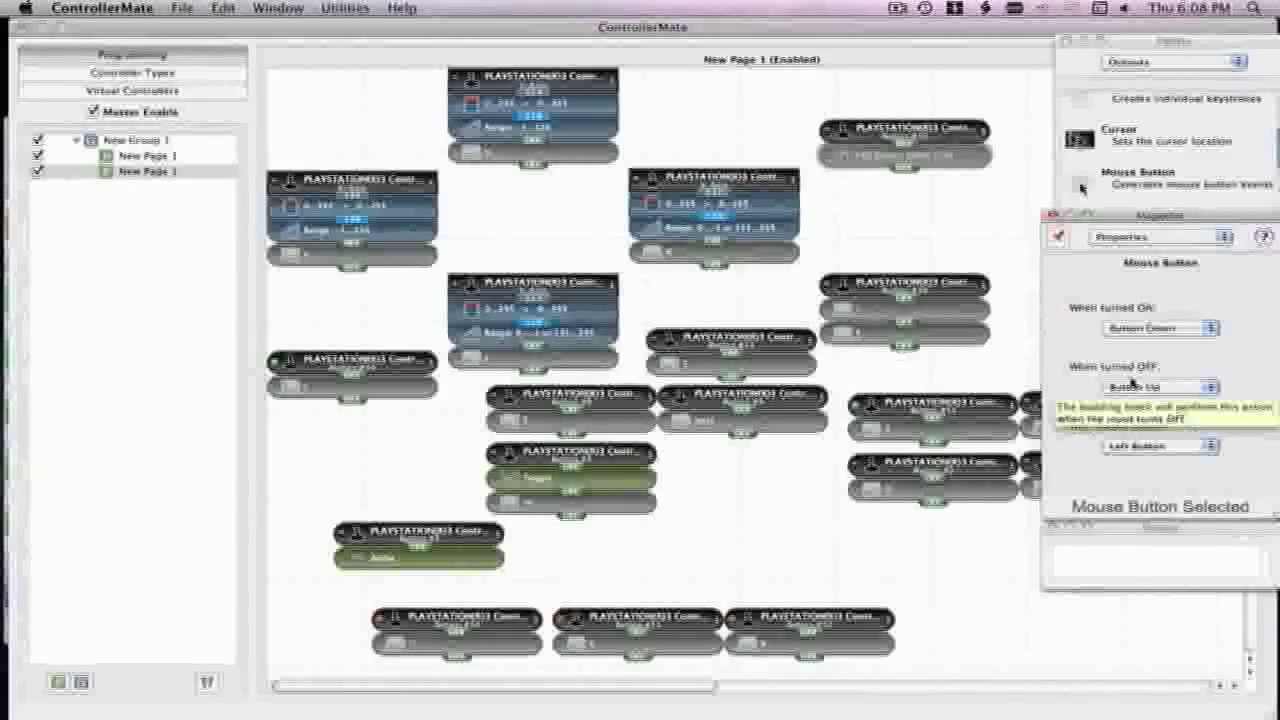
left_click(1115, 452)
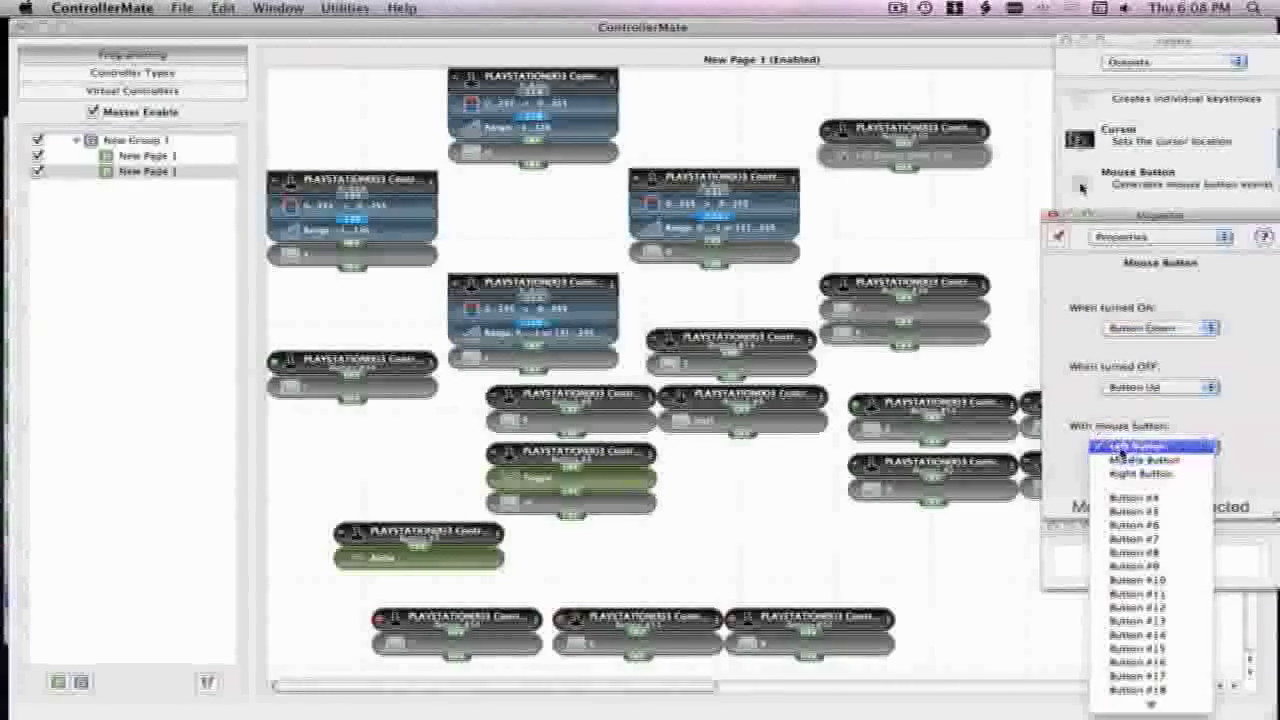
left_click(1129, 450)
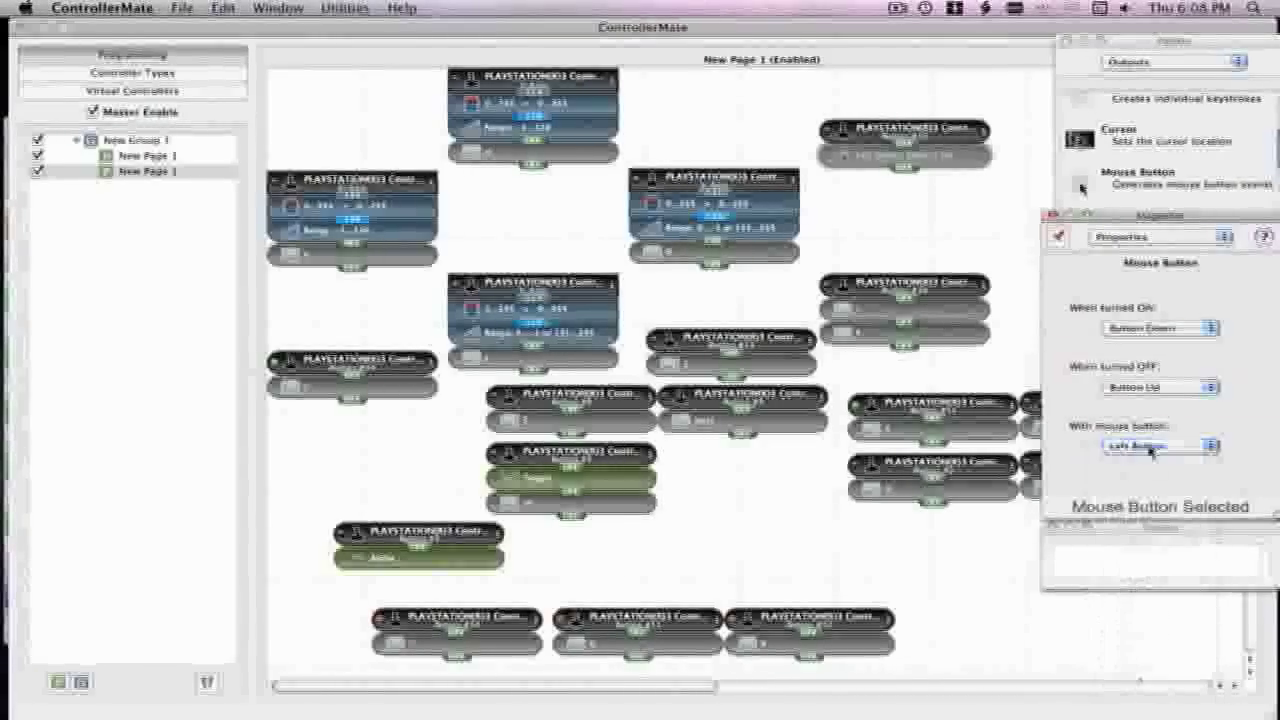
- Look over the page's mapped PlayStation 3 button blocks, including the left and right mouse button blocks and the lower button blocks
left_click(893, 230)
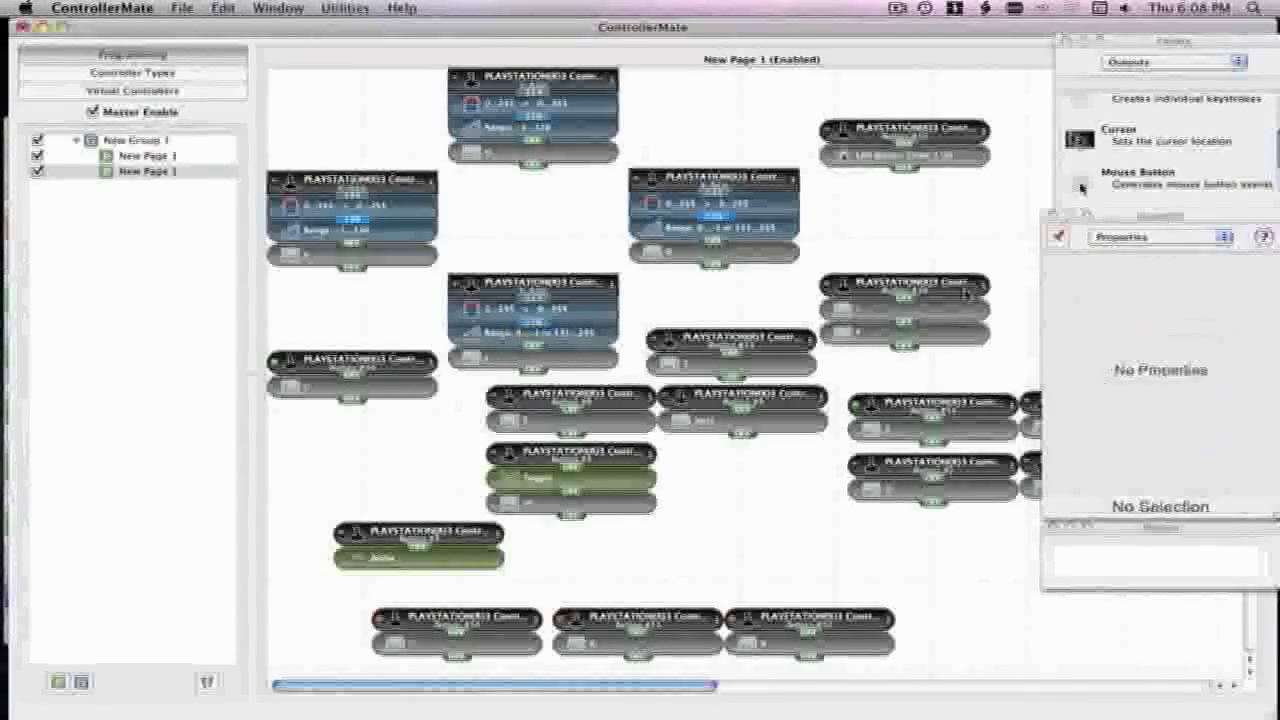
scroll(975, 200, "right", 10)
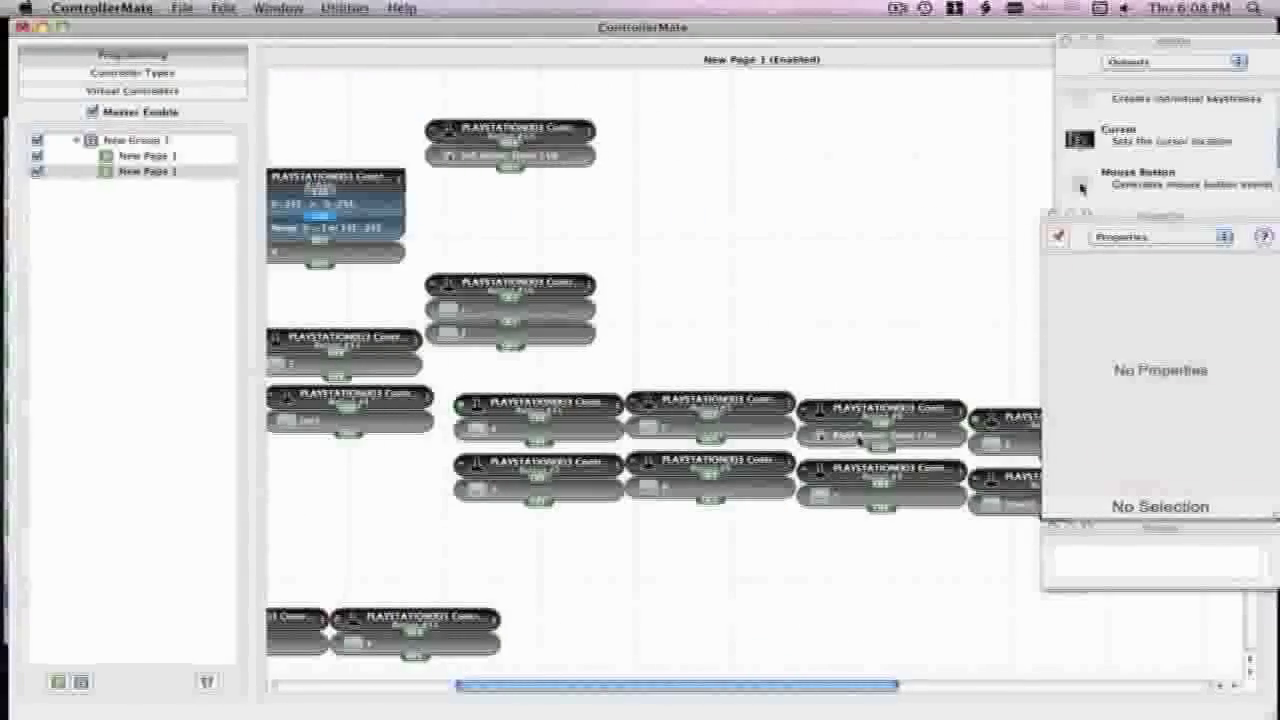
left_click(851, 405)
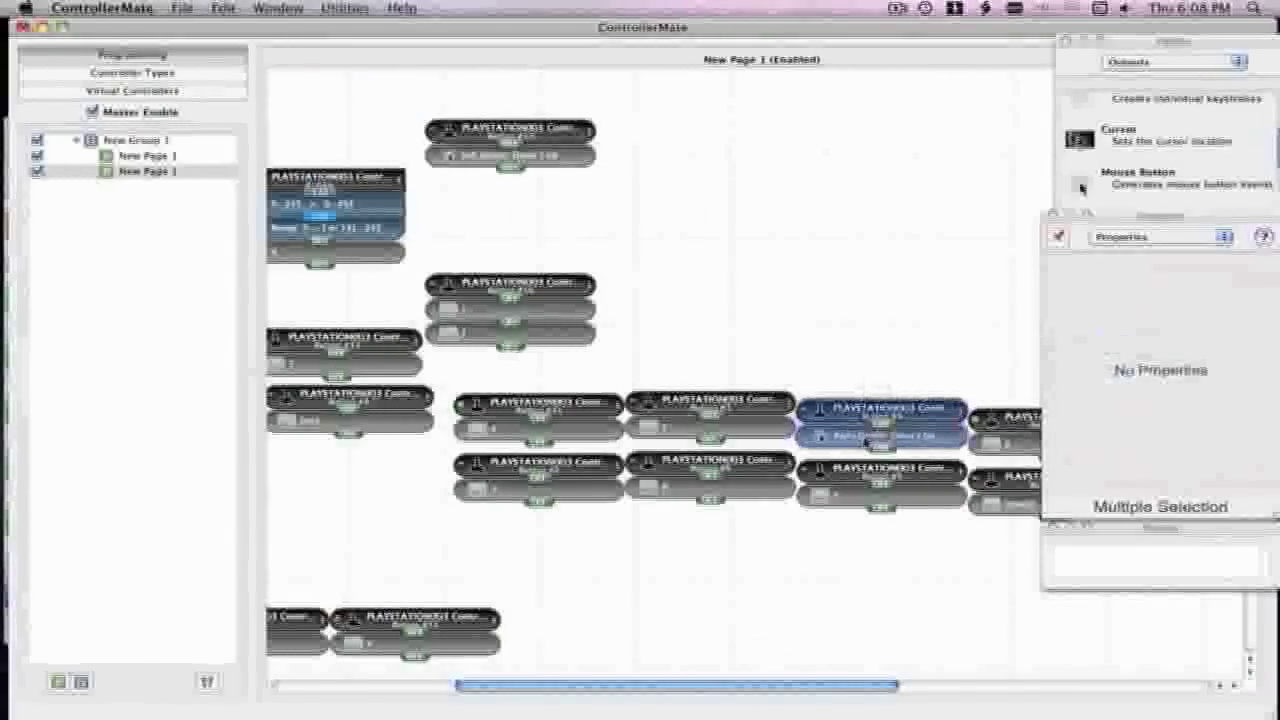
left_click(966, 382)
scroll(975, 383, "right", 5)
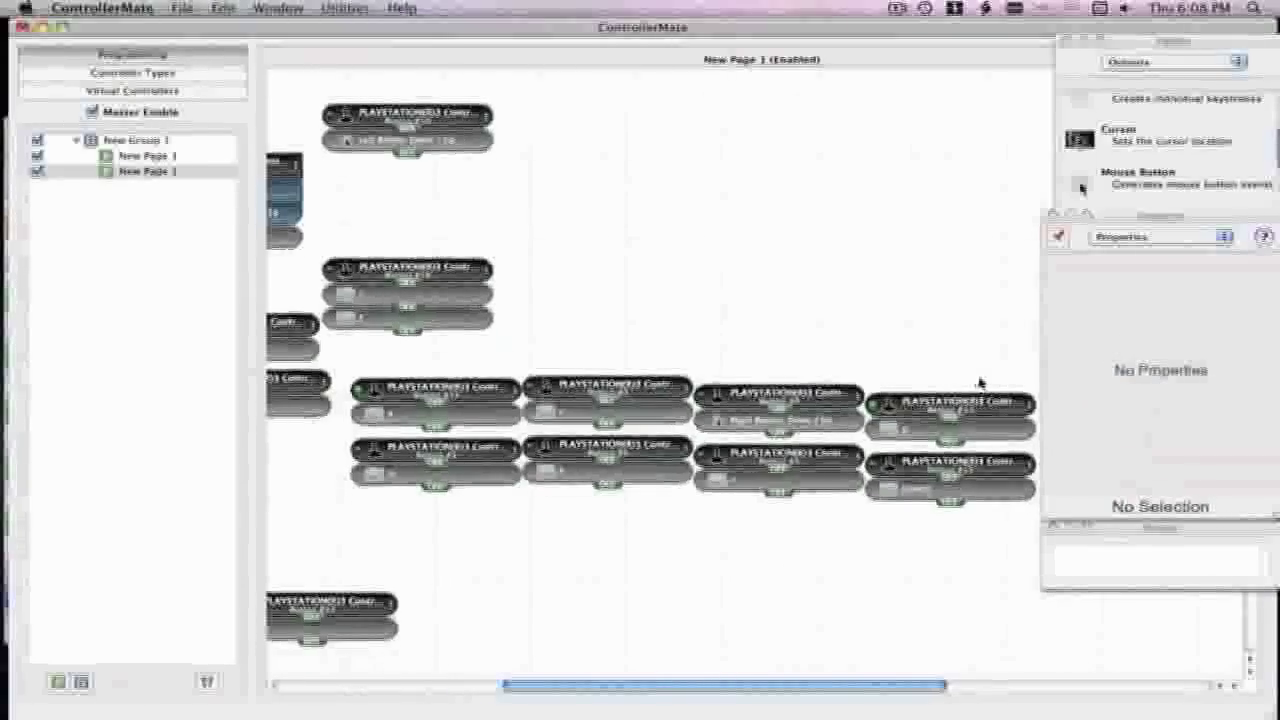
scroll(975, 382, "left", 5)
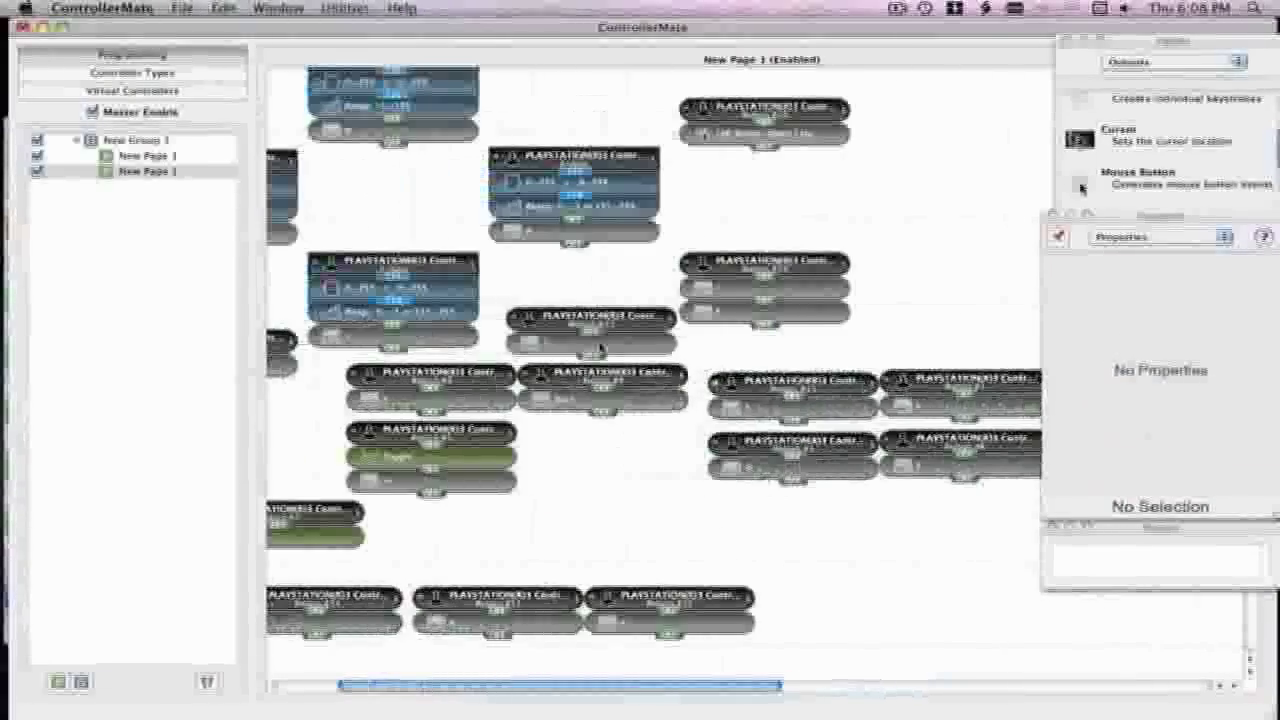
scroll(363, 371, "left", 3)
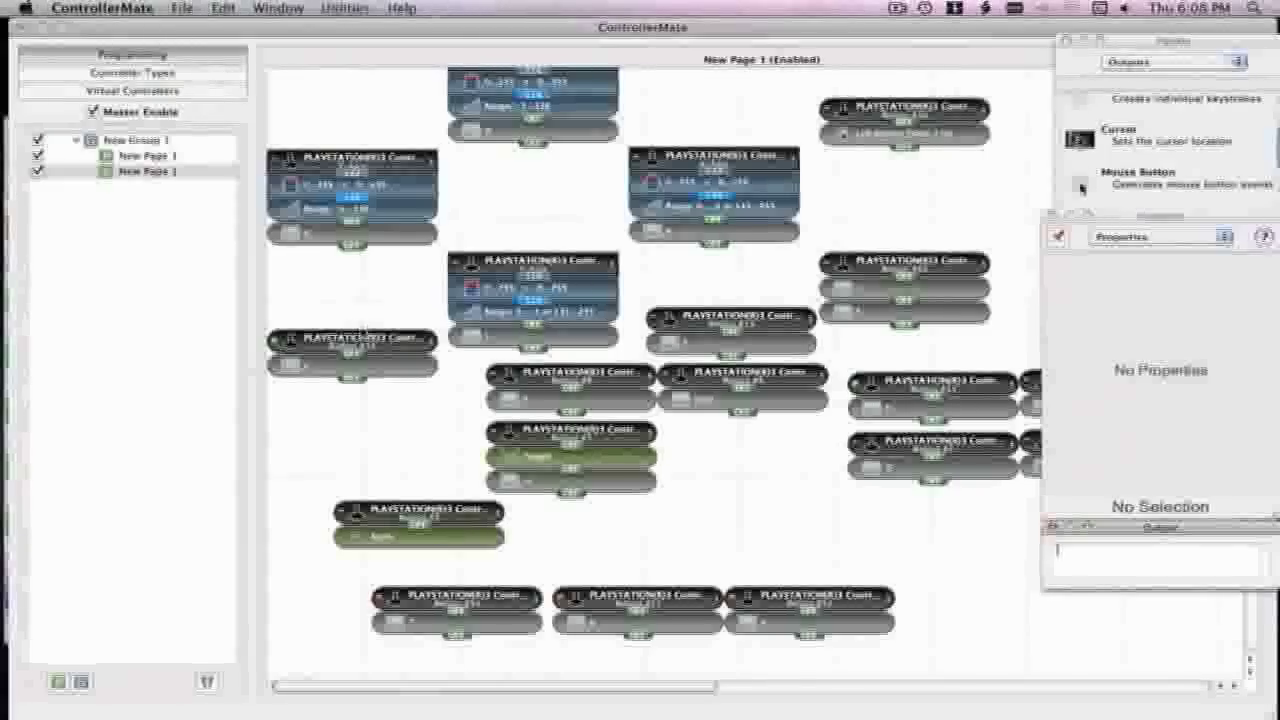
left_click_drag(371, 325, 374, 391)
left_click(357, 396)
left_click(356, 396)
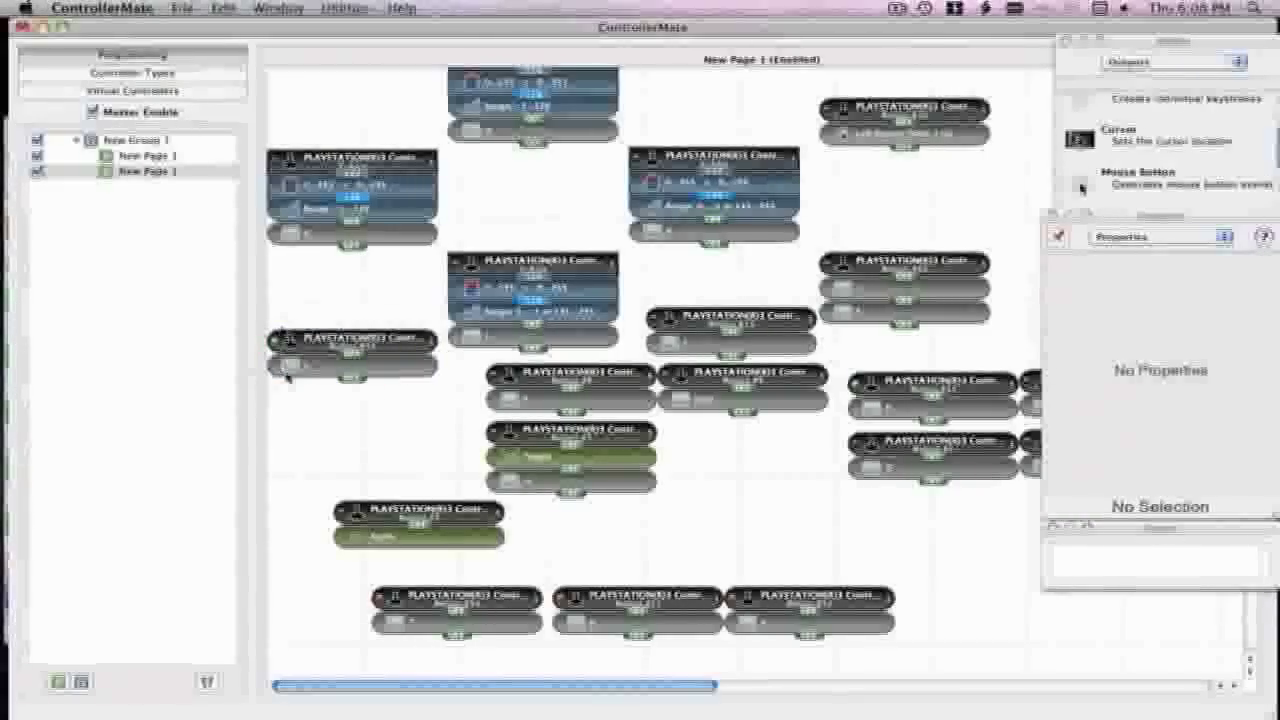
left_click_drag(388, 498, 400, 534)
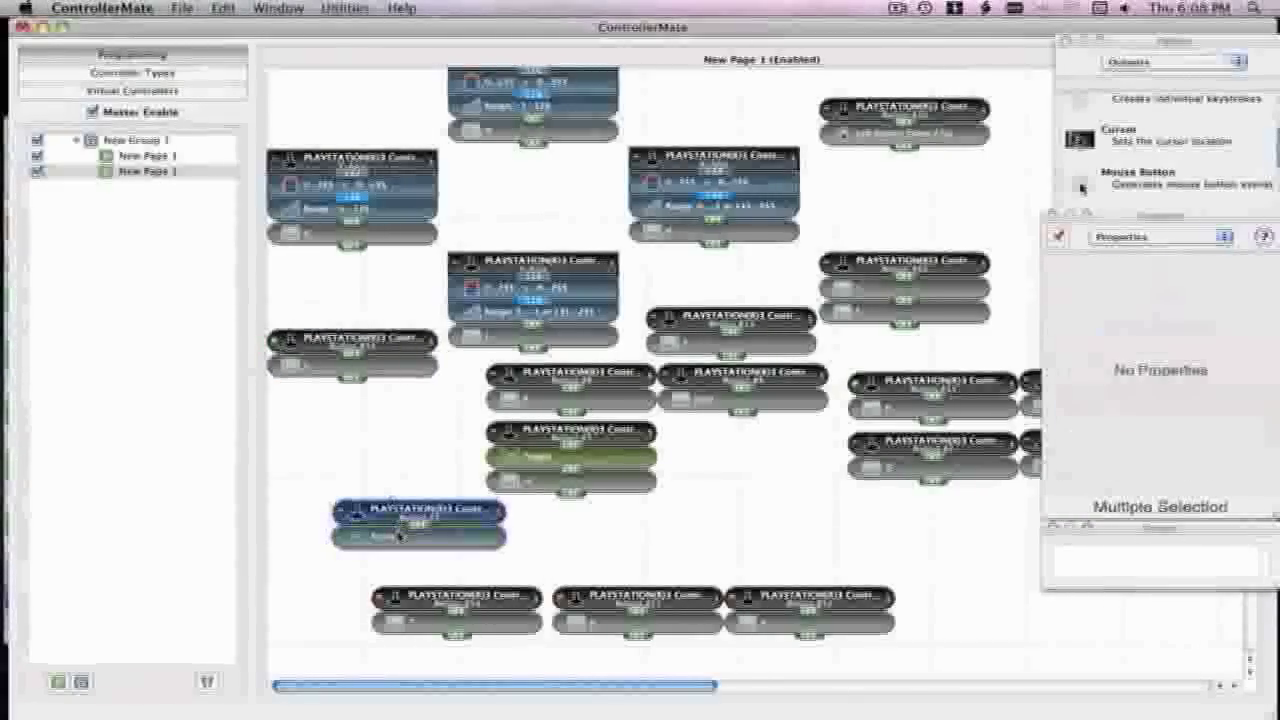
left_click(455, 564)
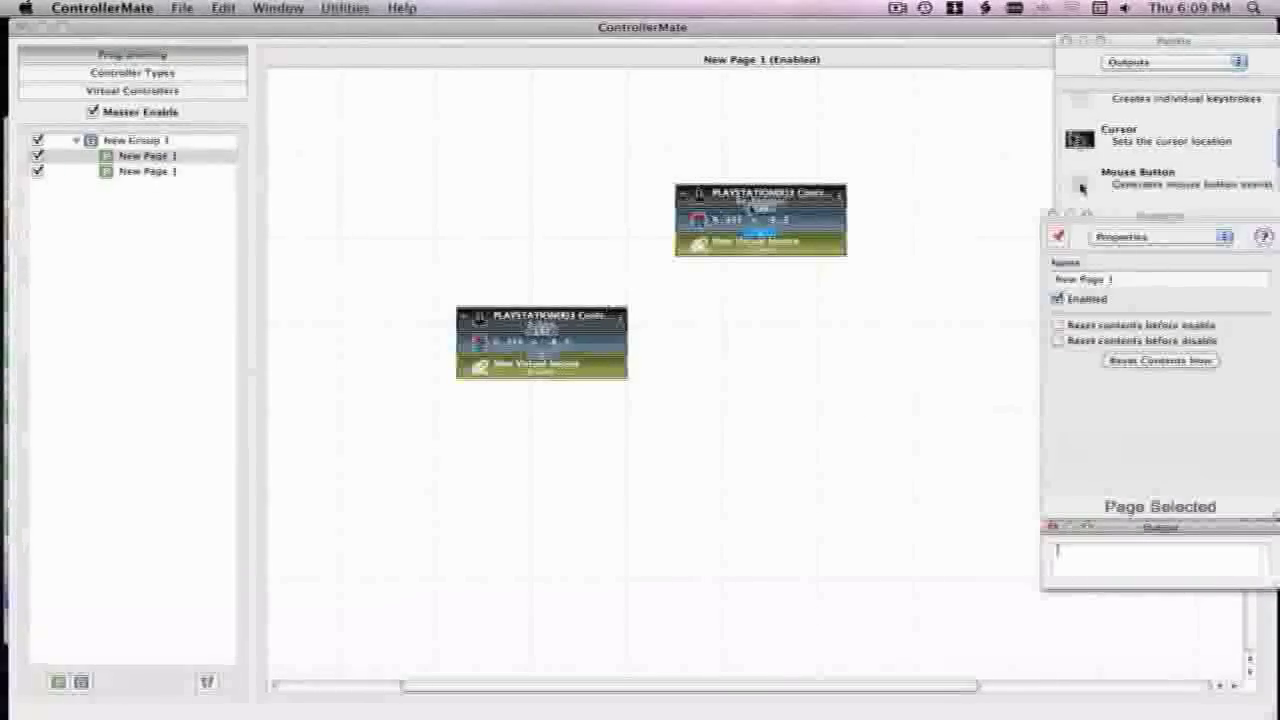
- Show the PlayStation 3 controller's axis blocks among the controller building blocks and check which axis reacts to the stick
left_click(1122, 62)
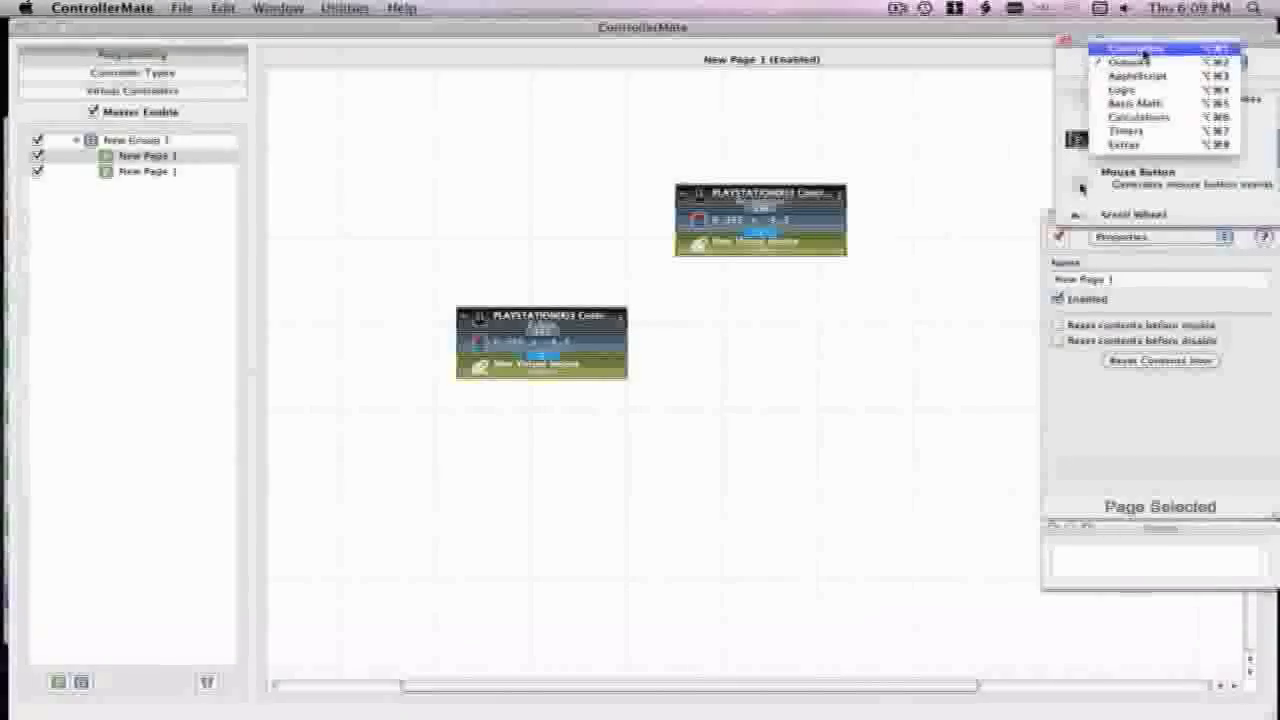
left_click(1138, 50)
left_click(1121, 188)
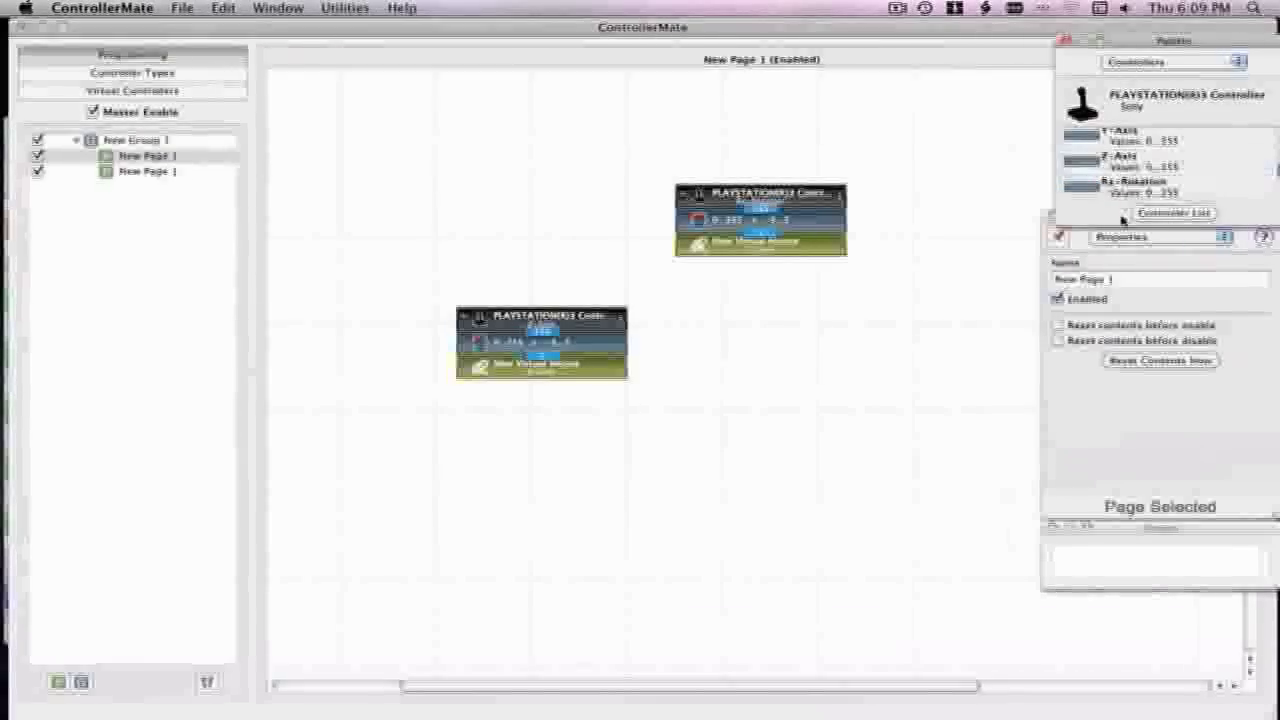
left_click(1156, 560)
type("wwww")
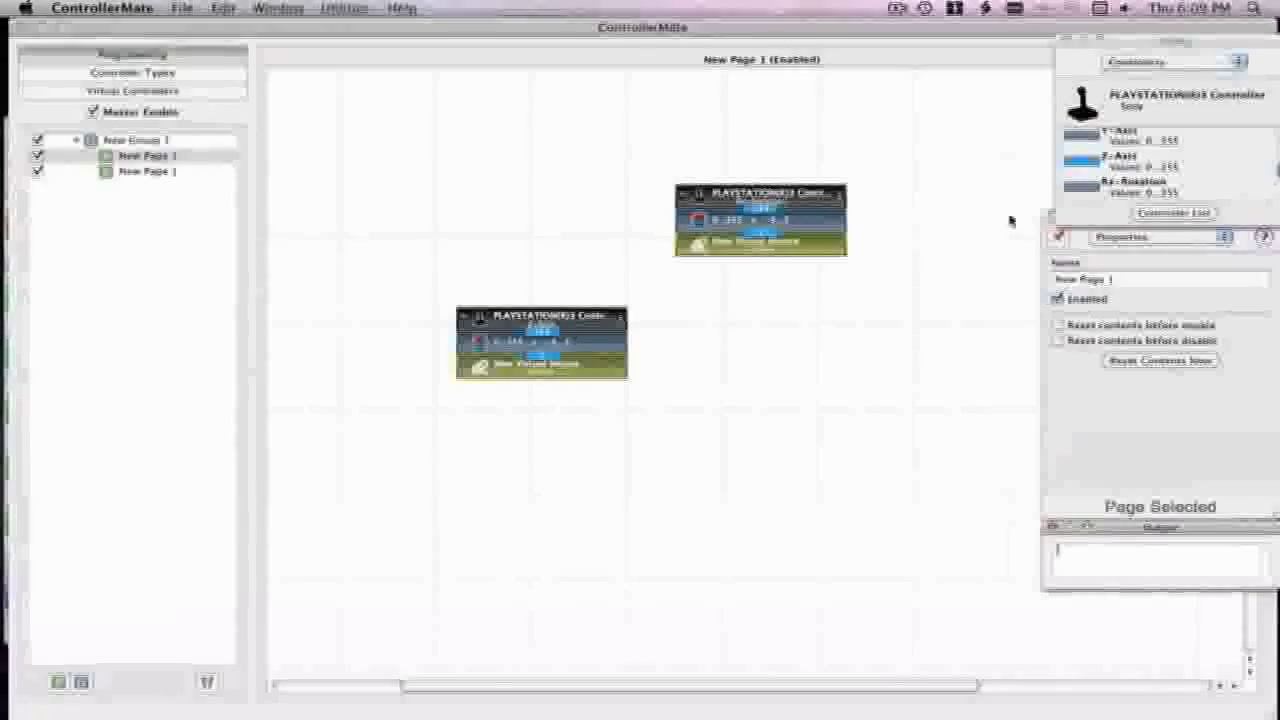
left_click(1089, 172)
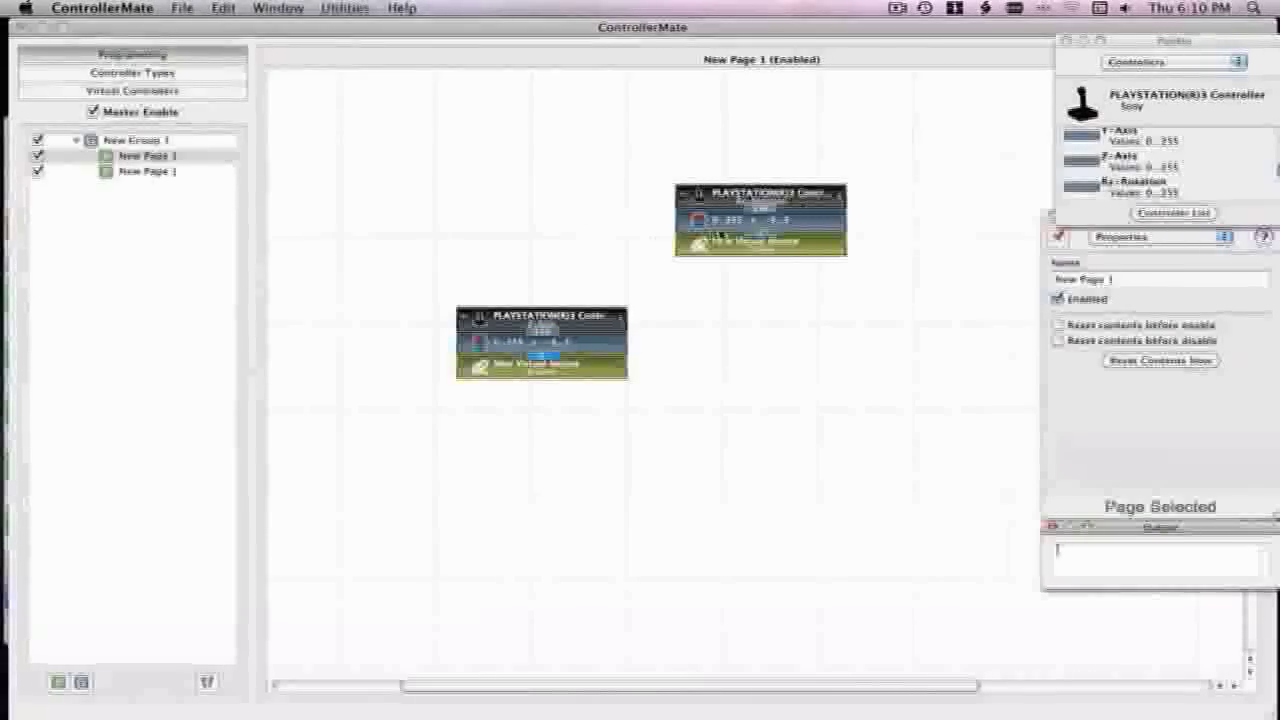
- Inspect the calibration block in the upper virtual mouse stack and locate Axis Calibration among the Calculations building blocks
left_click(727, 222)
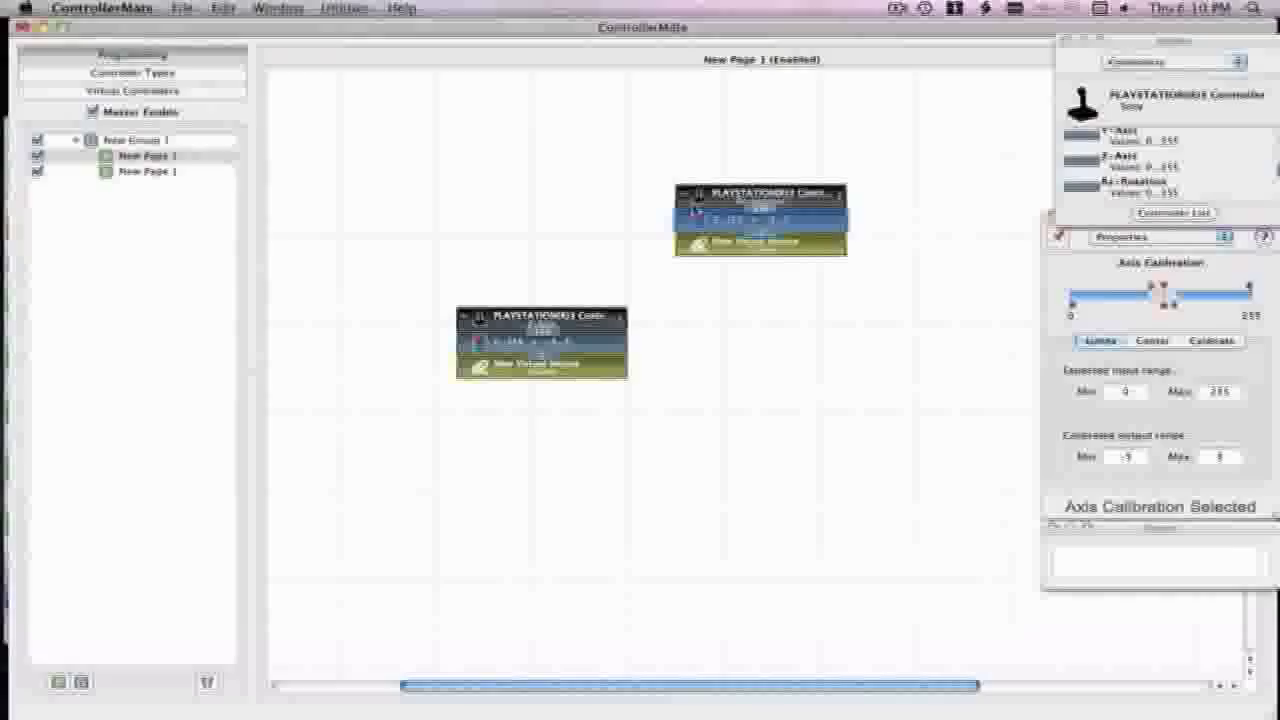
left_click(1176, 60)
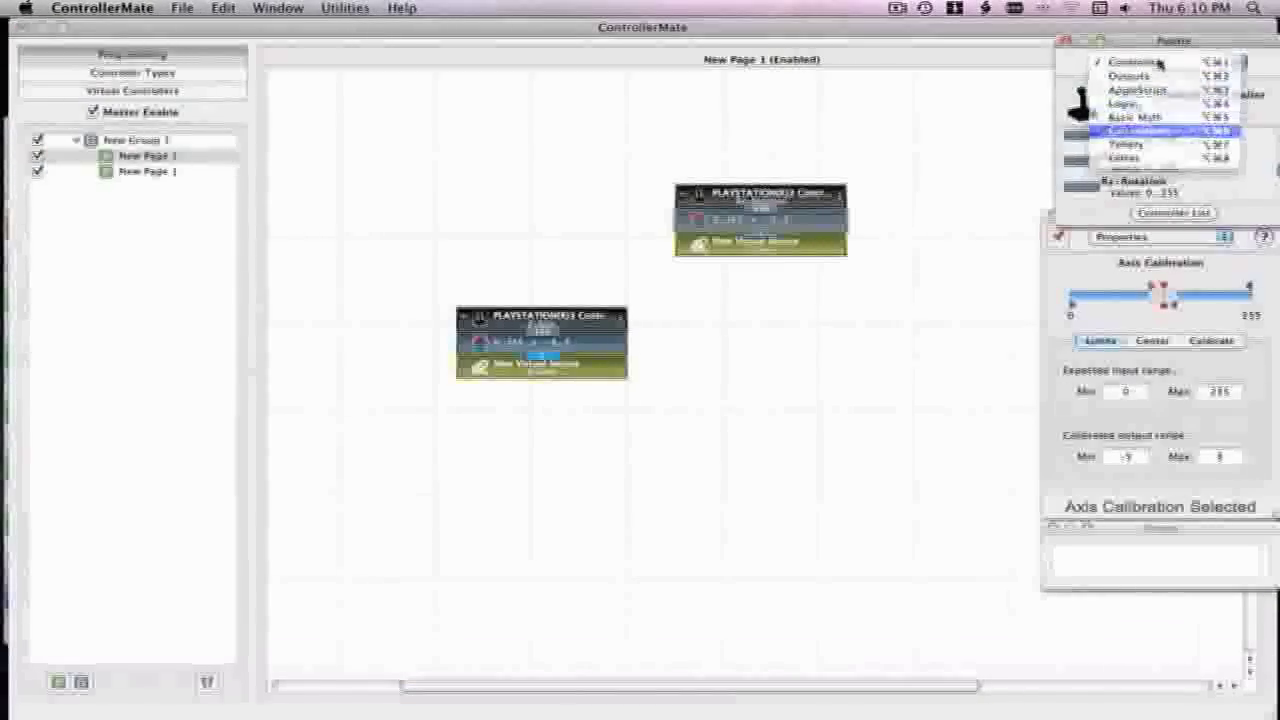
left_click(1160, 131)
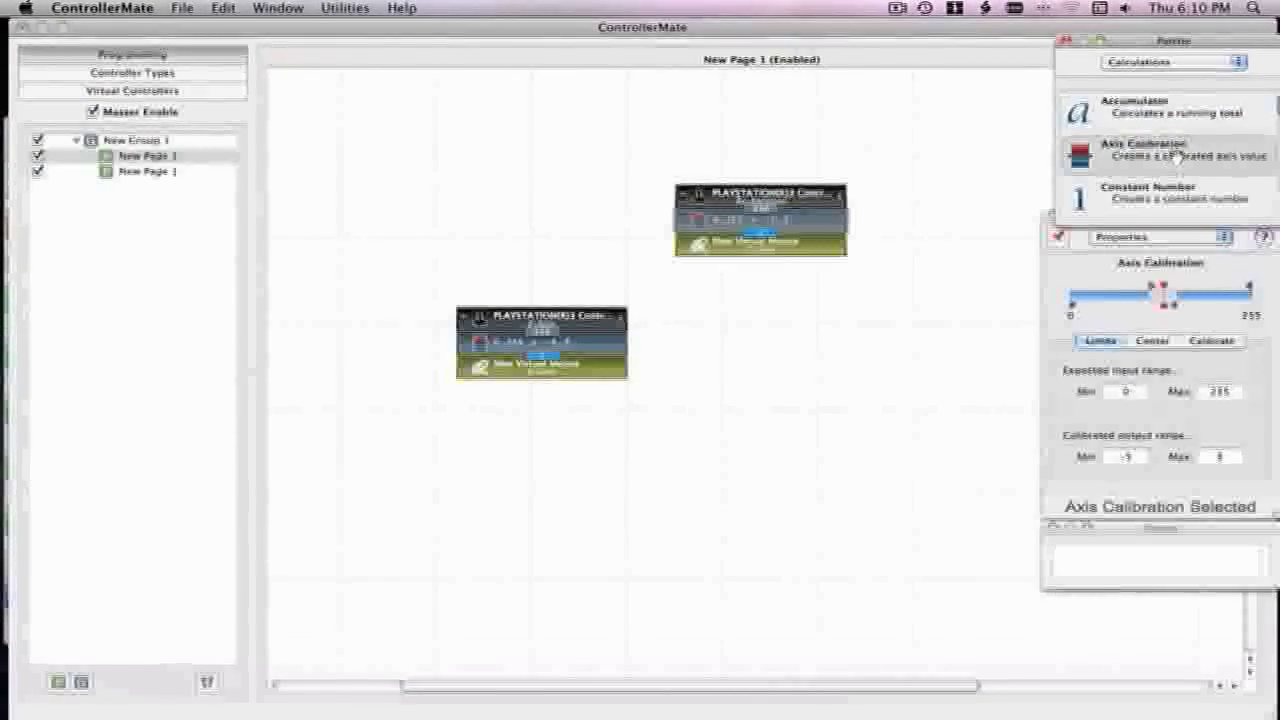
- Calibrate the axis of the upper virtual mouse stack by setting its center and range, and save the calibration
left_click(833, 220)
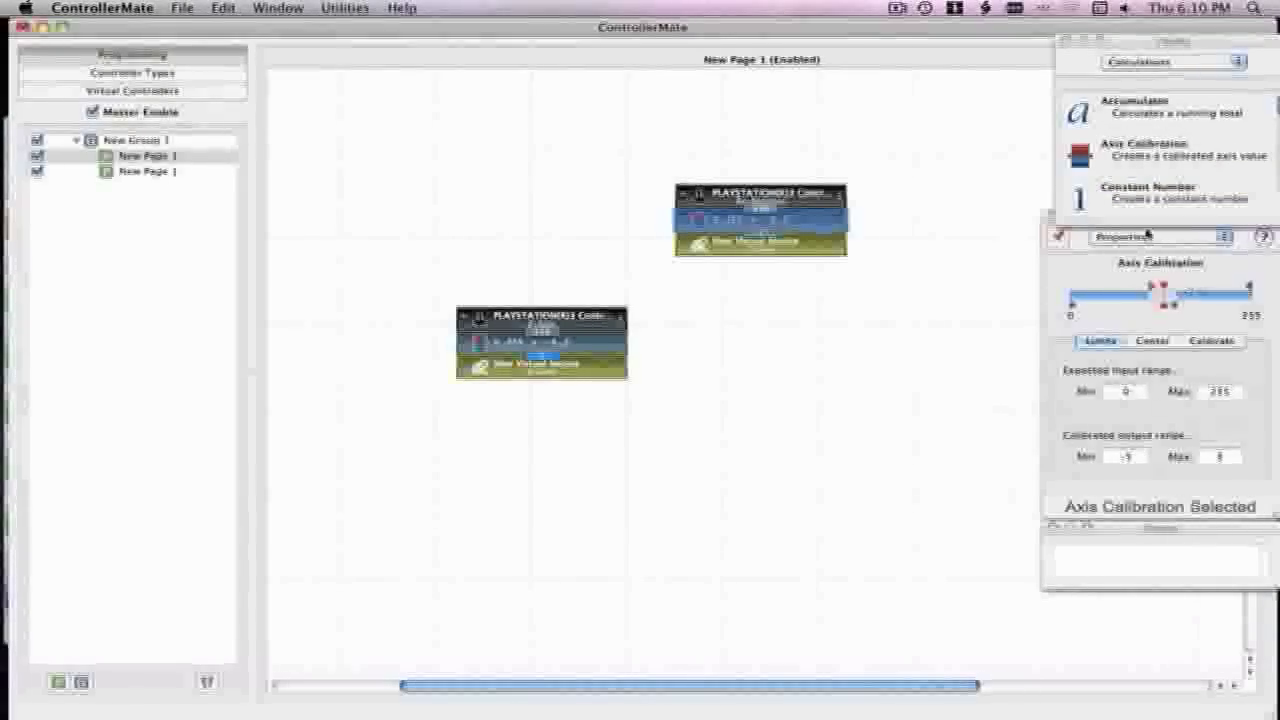
left_click_drag(1072, 244, 969, 210)
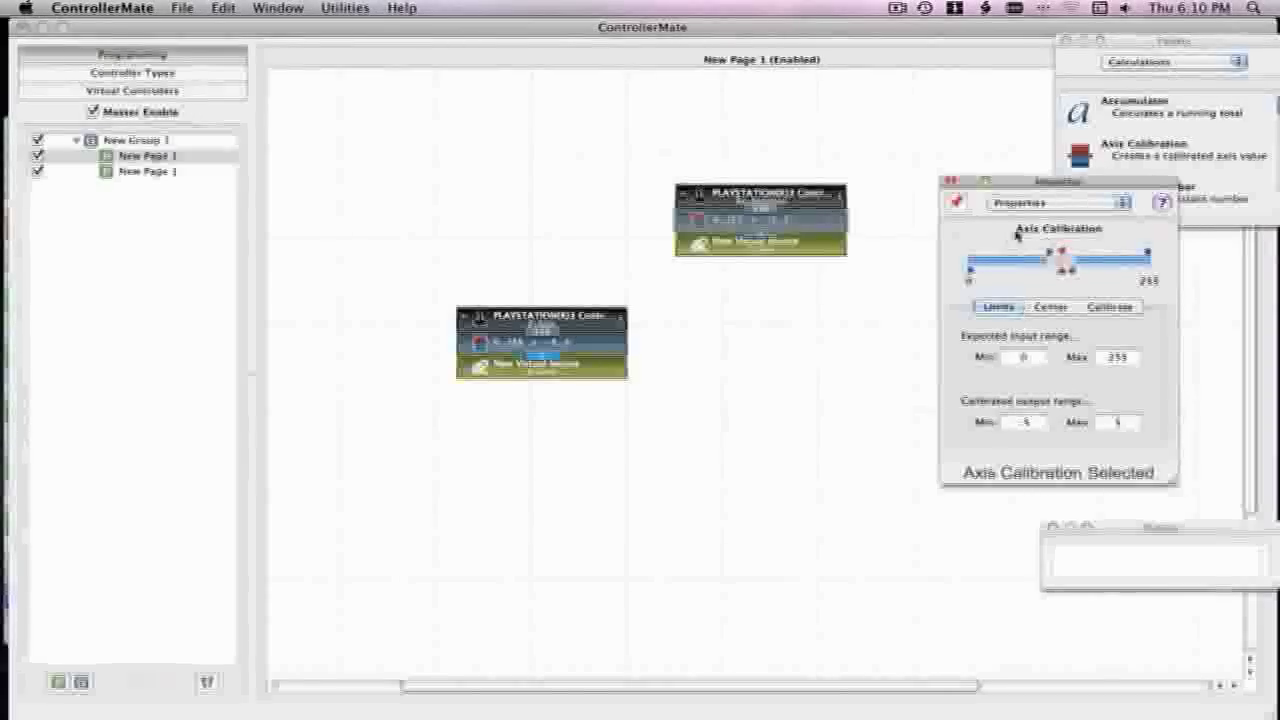
left_click(1107, 308)
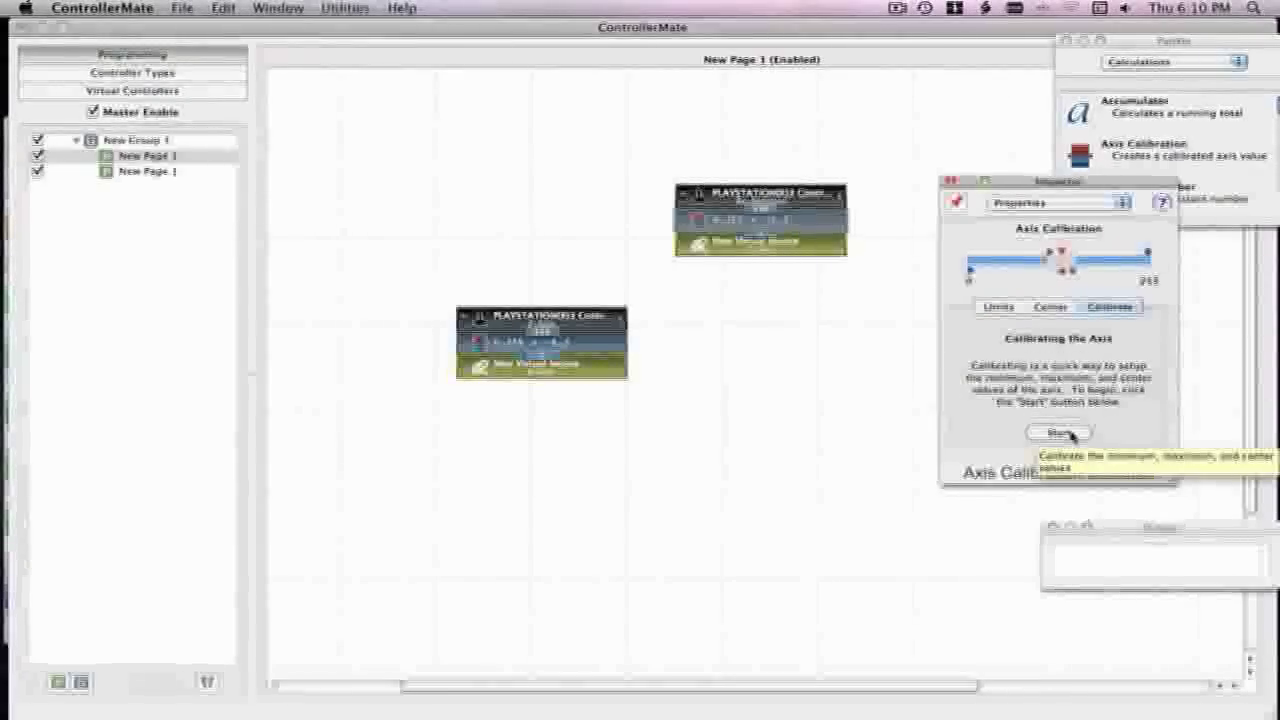
left_click(1060, 433)
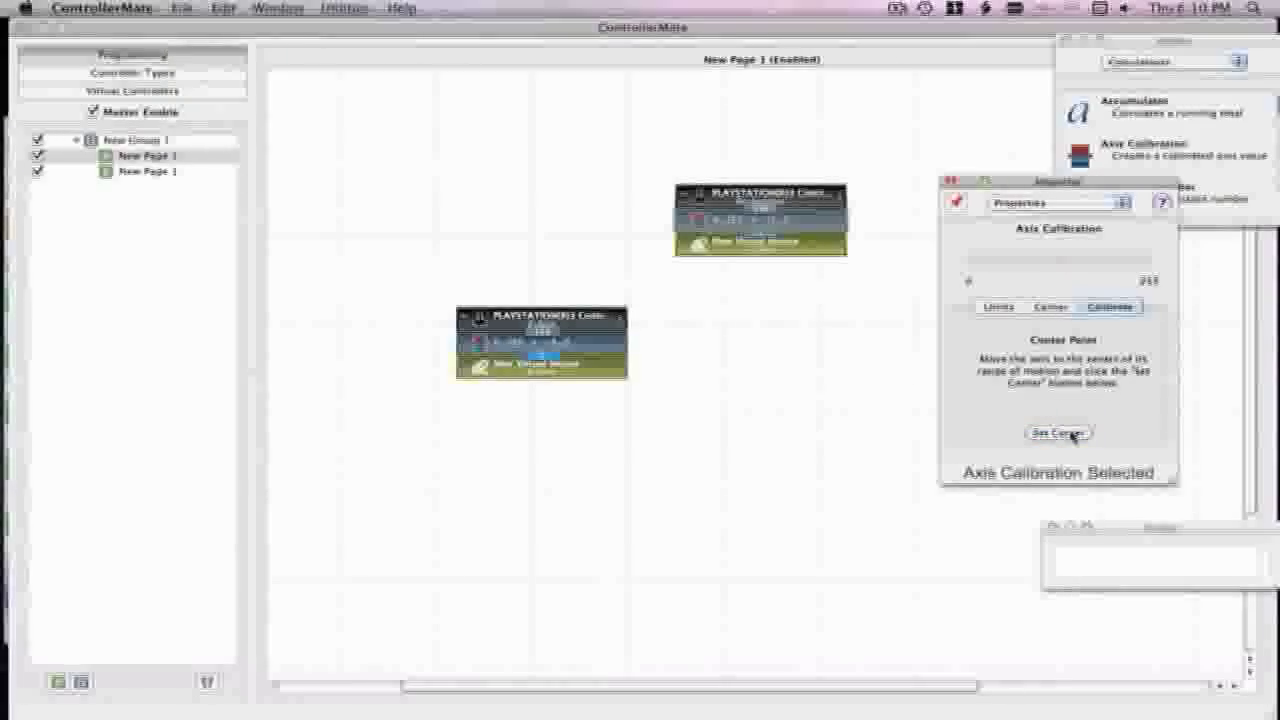
left_click(1060, 433)
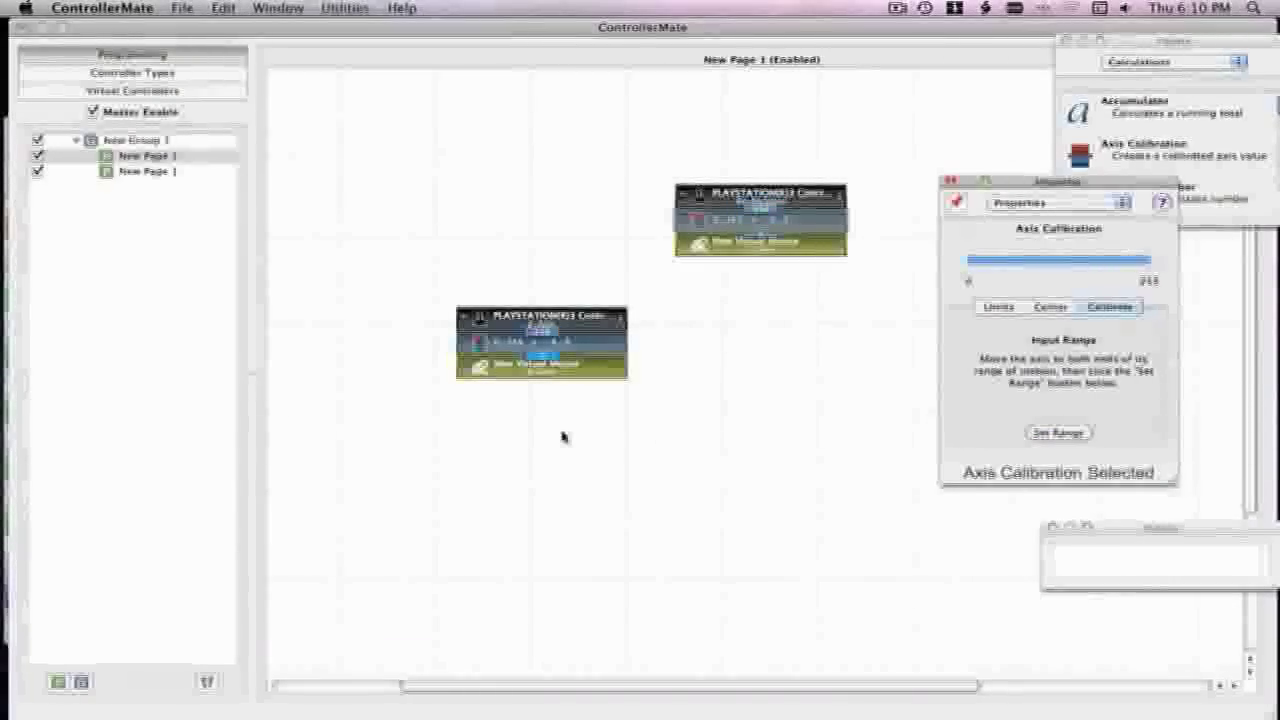
left_click(1048, 436)
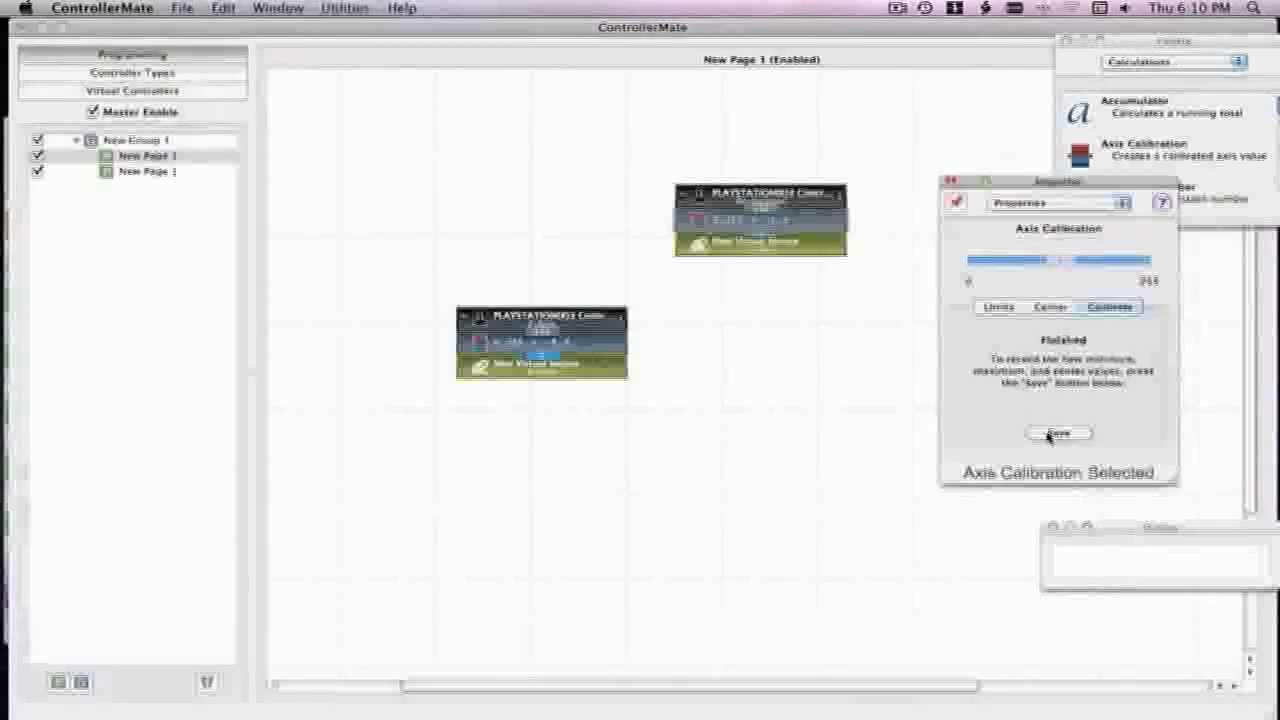
left_click(1048, 436)
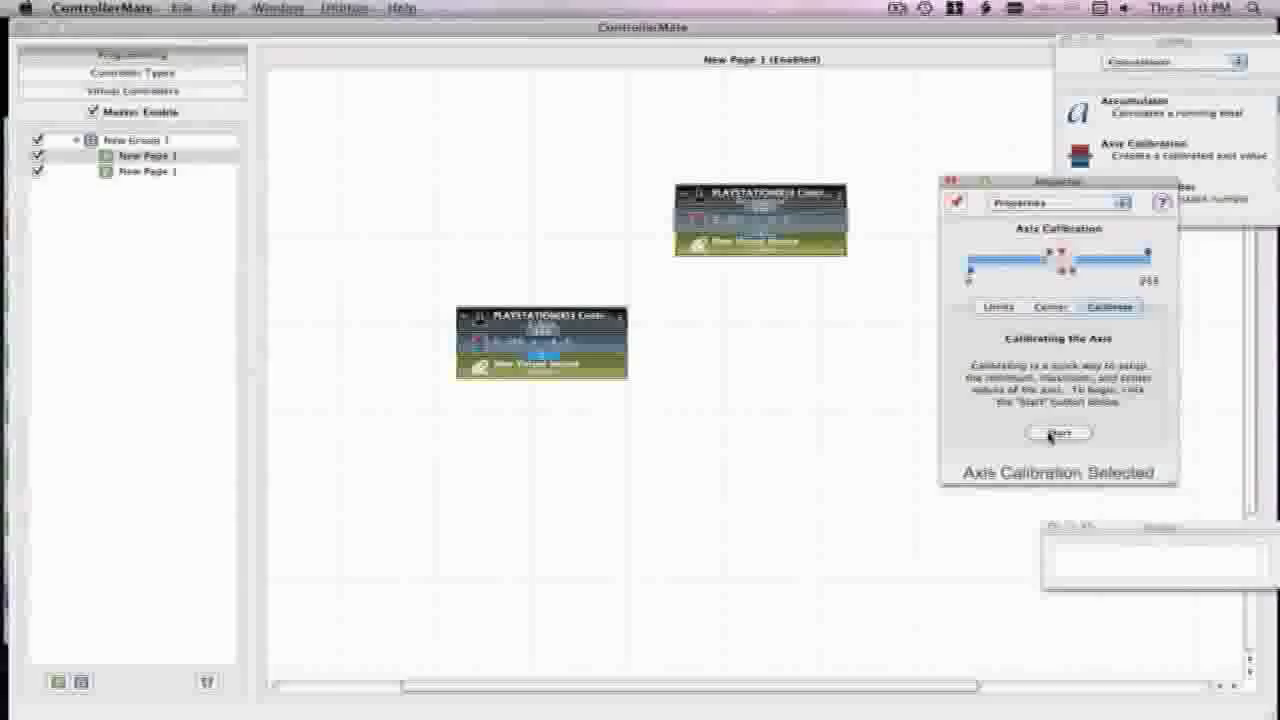
- Examine the center value and deadband settings of the upper stack's Axis Calibration block
left_click(1050, 307)
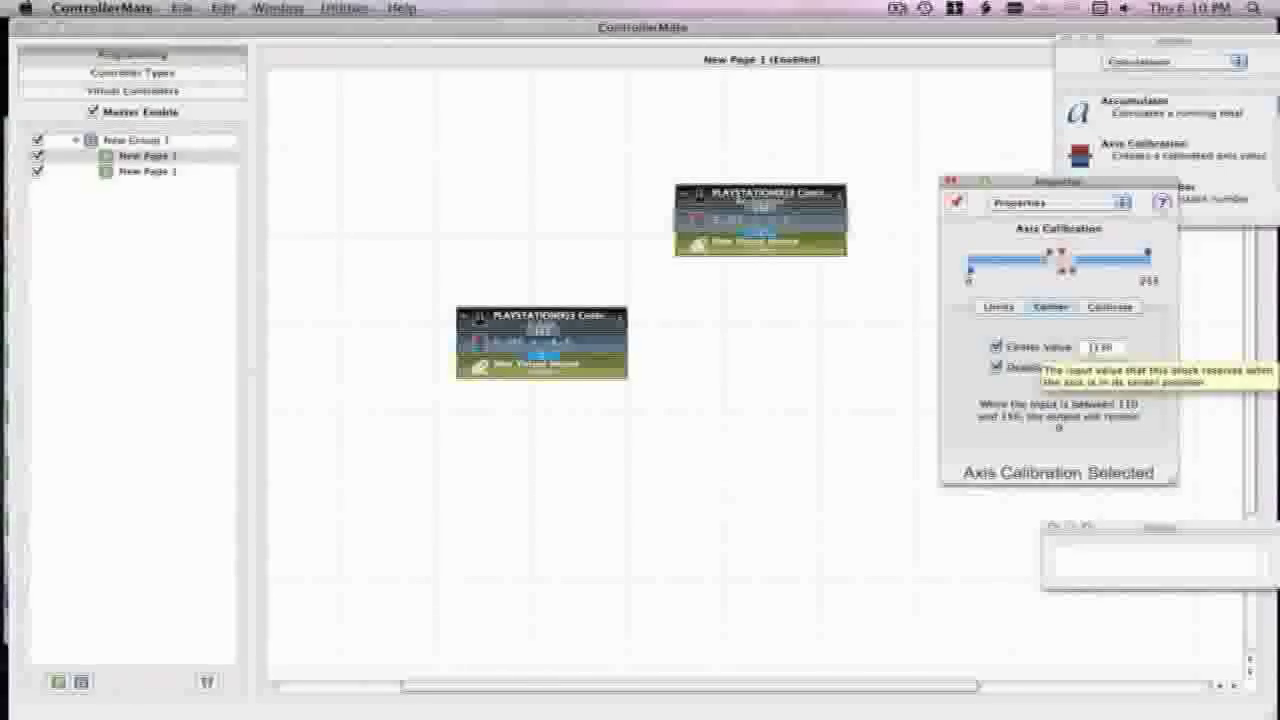
left_click(1100, 346)
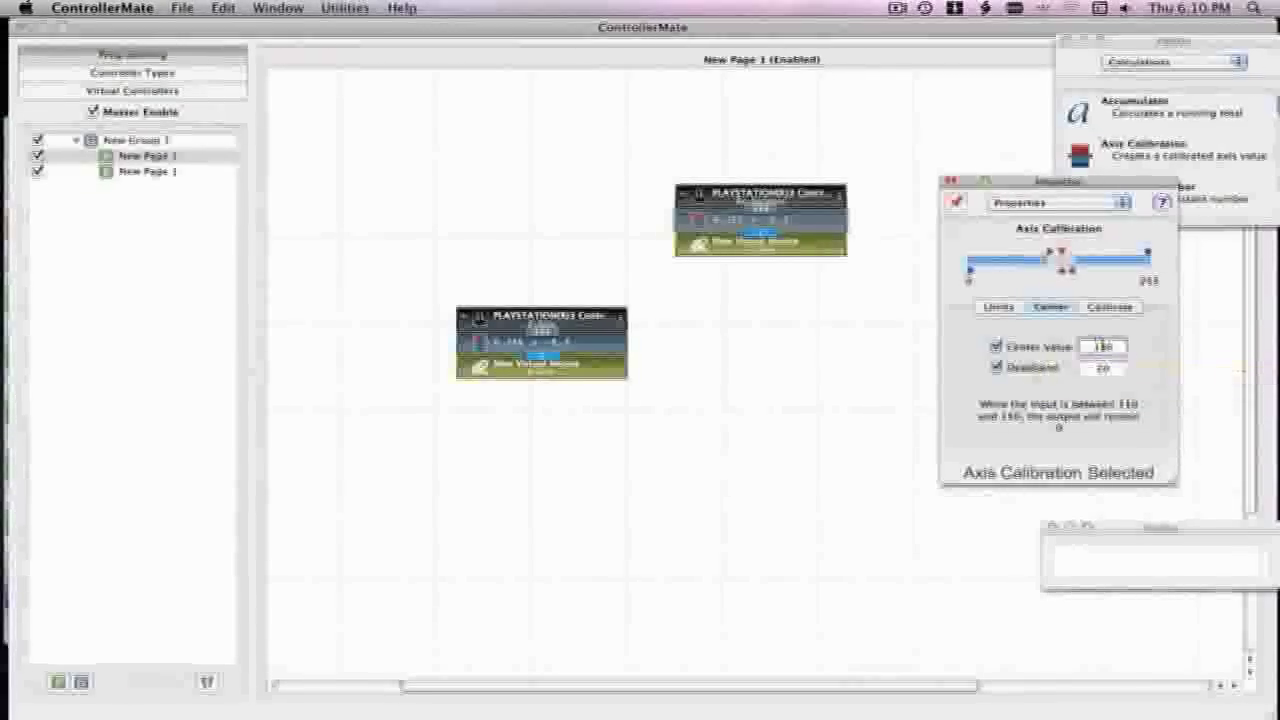
left_click(998, 307)
left_click(1050, 307)
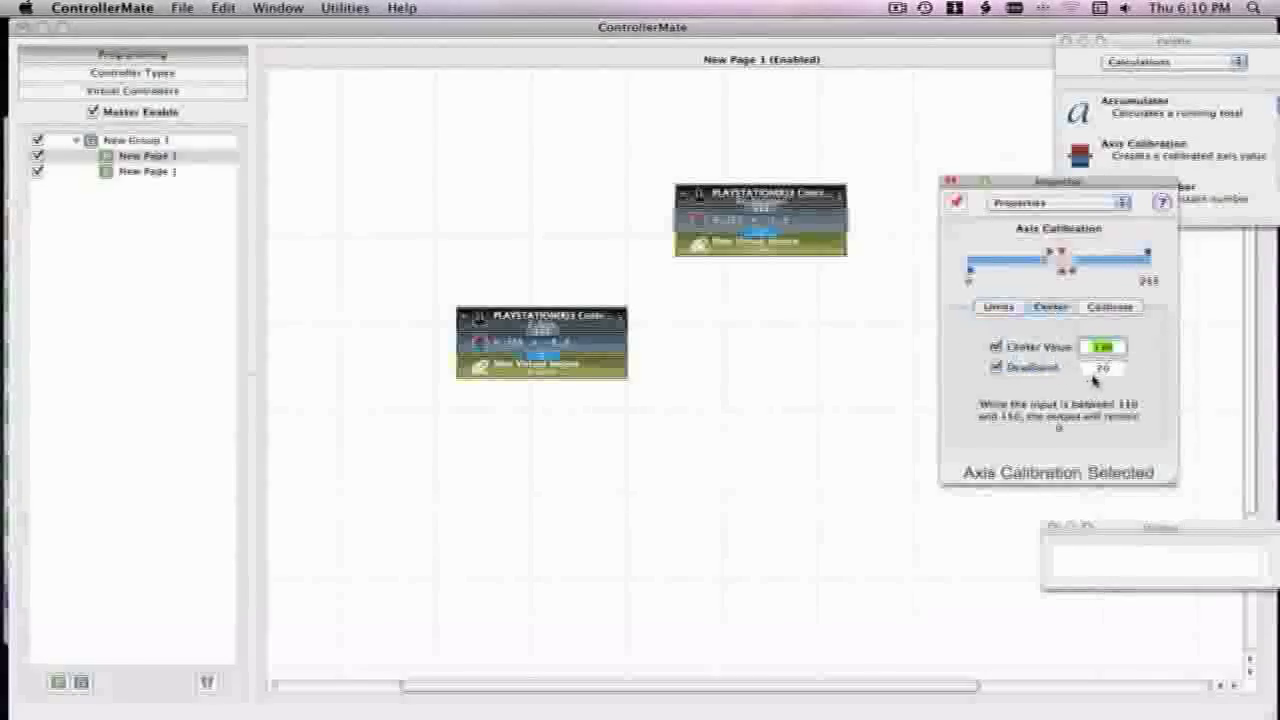
left_click(1102, 368)
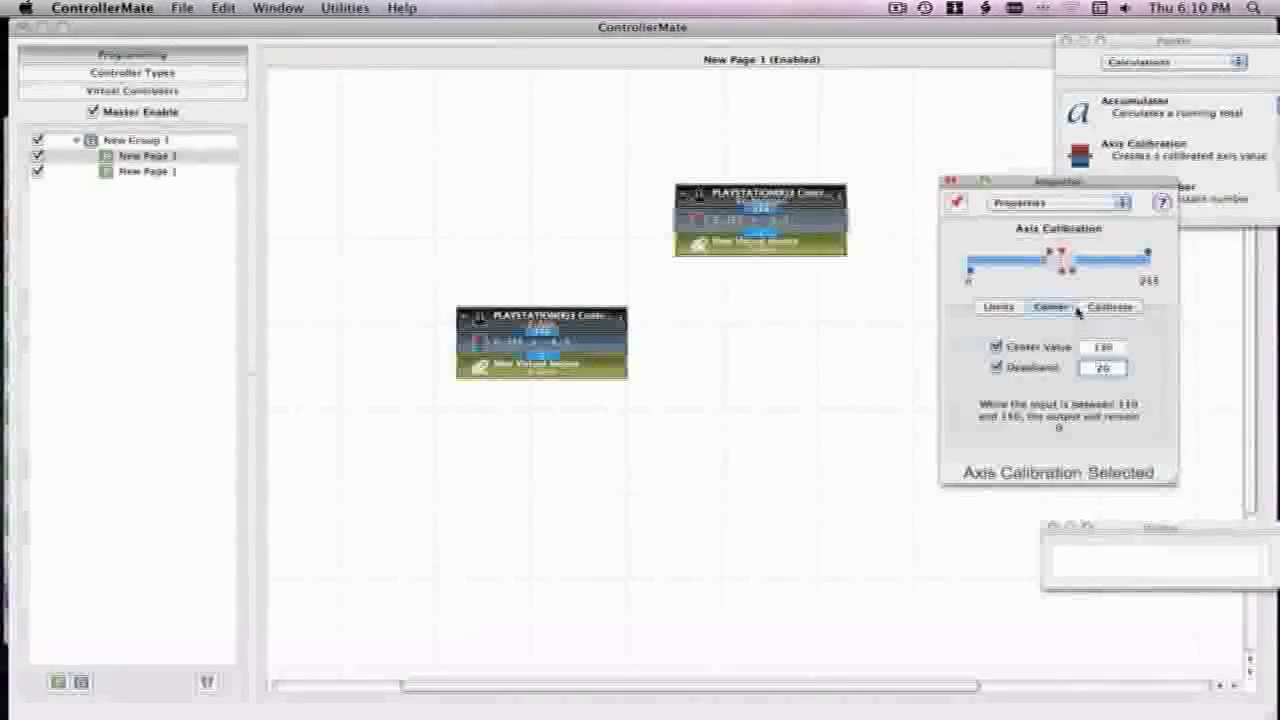
- Check the expected input range and calibrated output range of the Axis Calibration blocks in both virtual mouse stacks
left_click(998, 307)
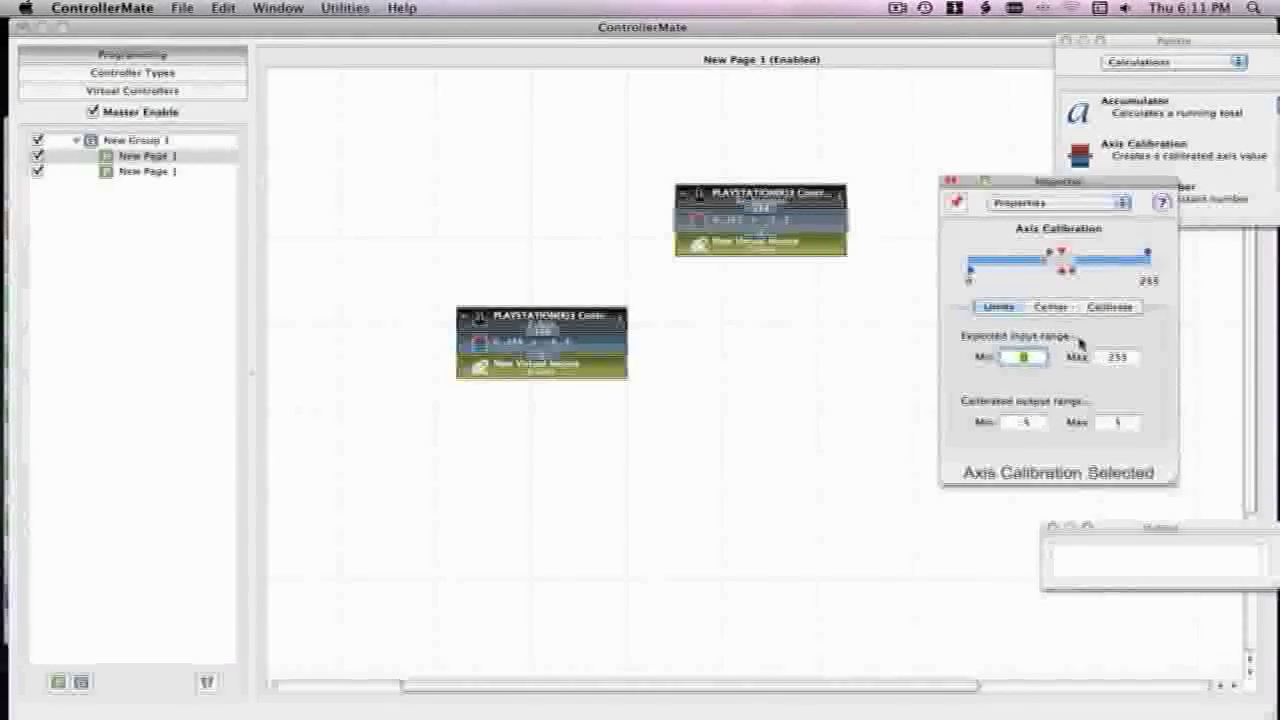
left_click(1023, 359)
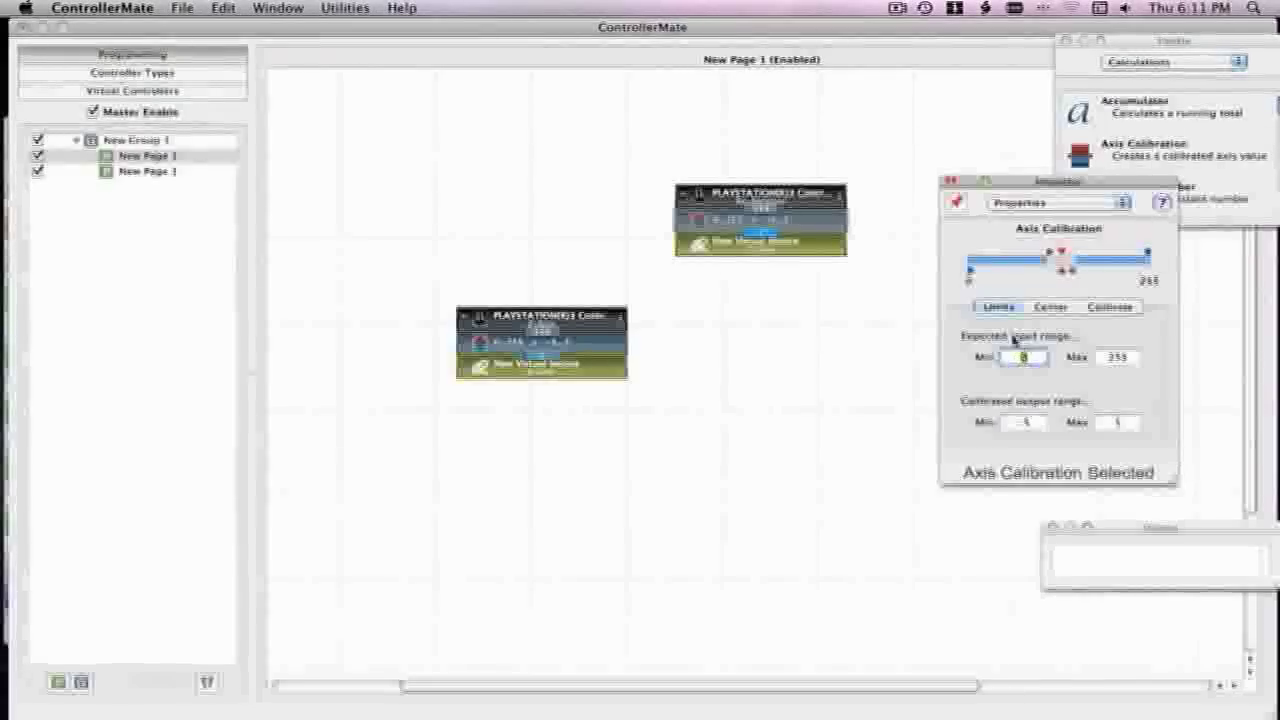
left_click(1010, 357)
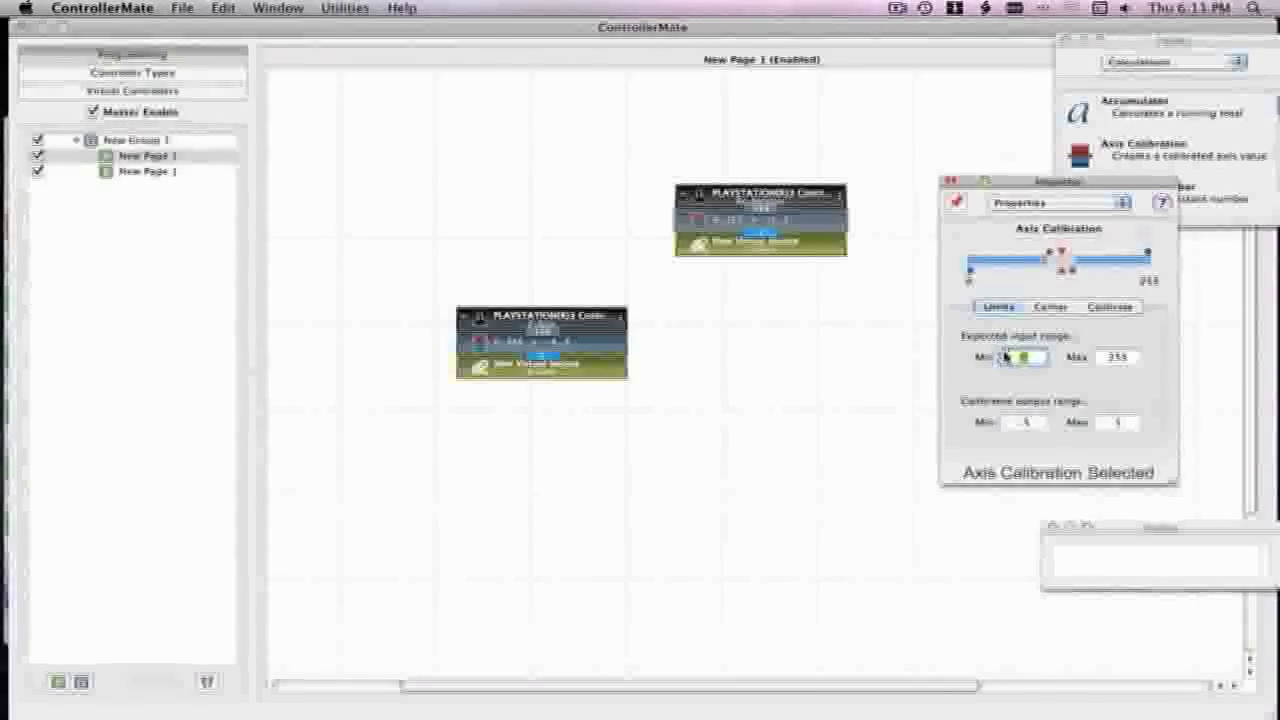
key("Tab")
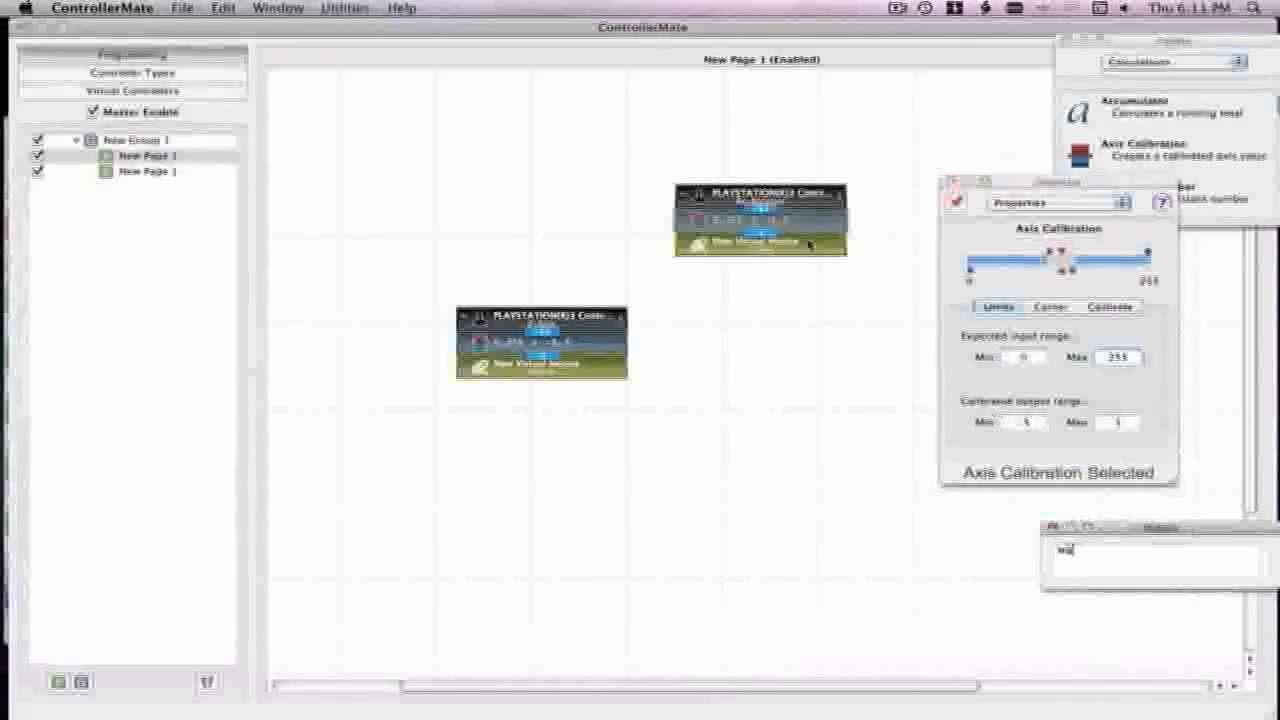
left_click(1020, 422)
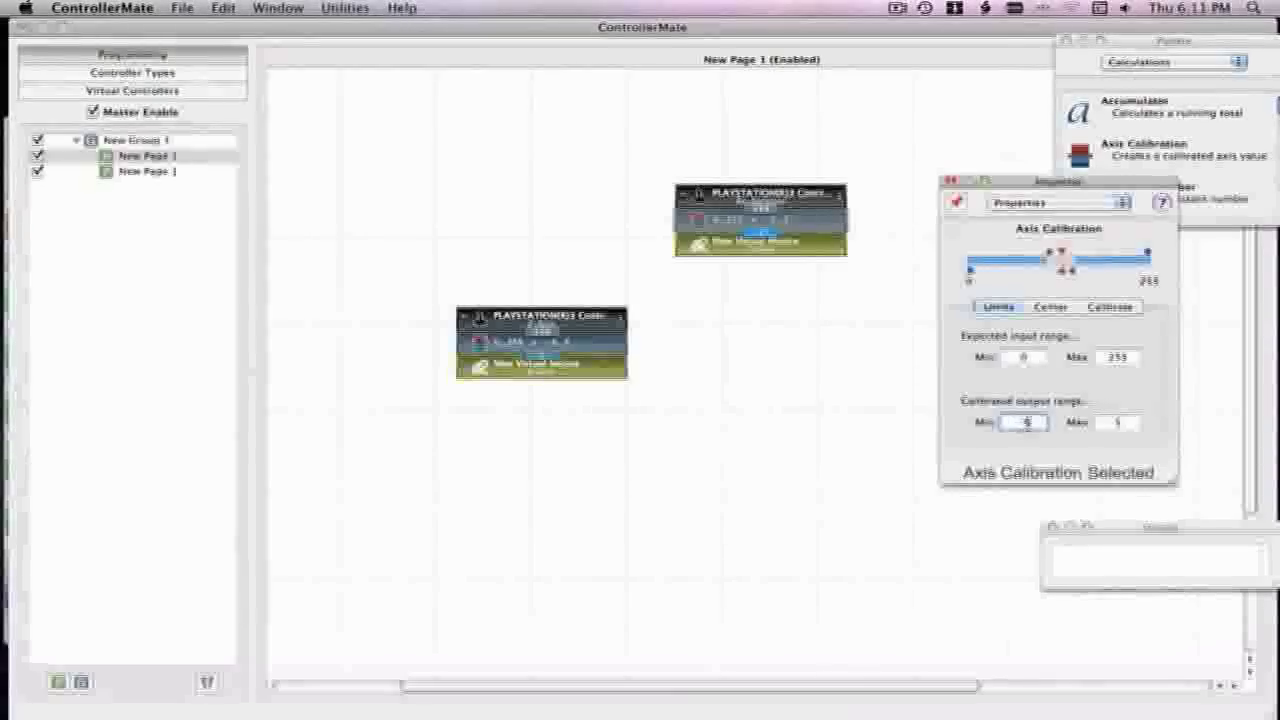
left_click(1125, 423)
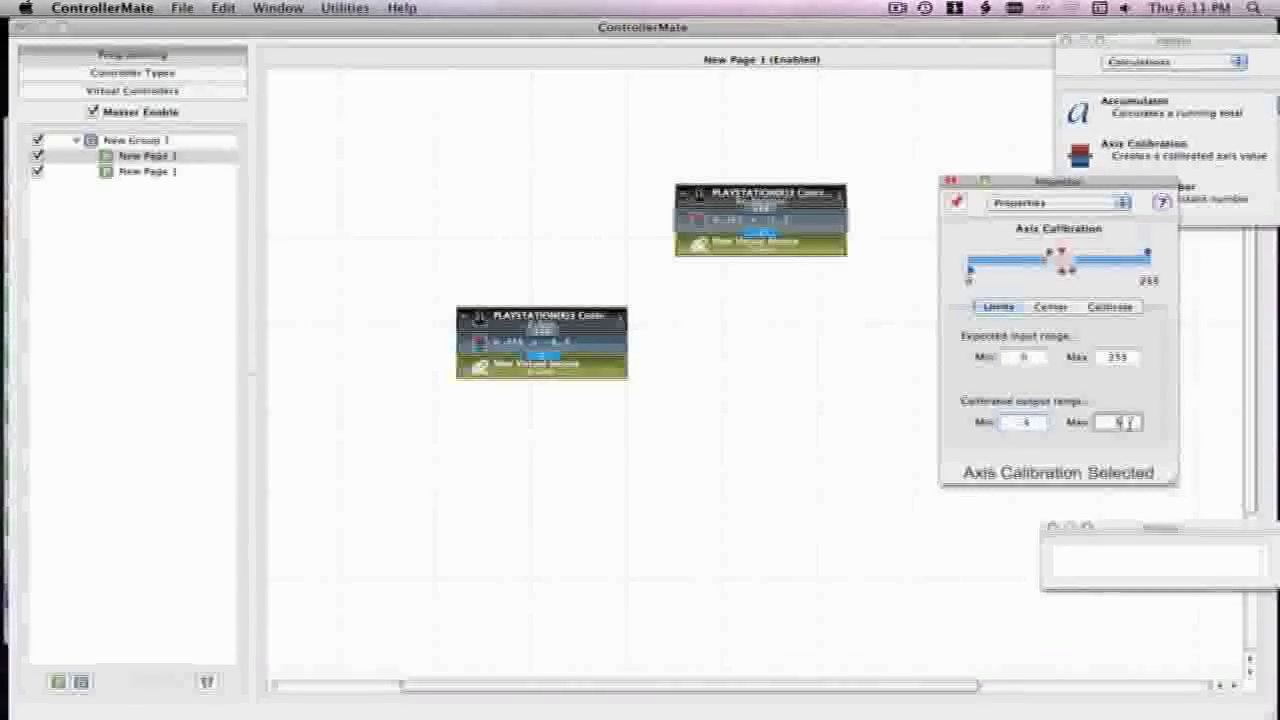
left_click(840, 419)
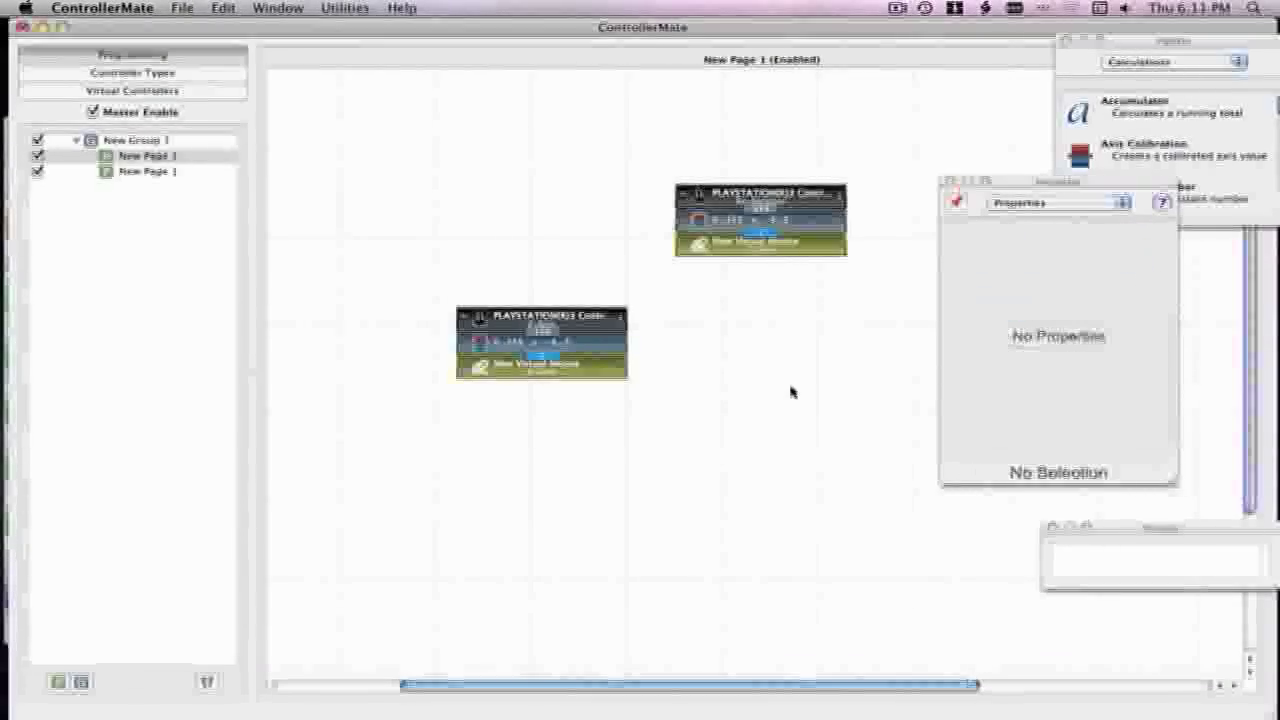
left_click(588, 342)
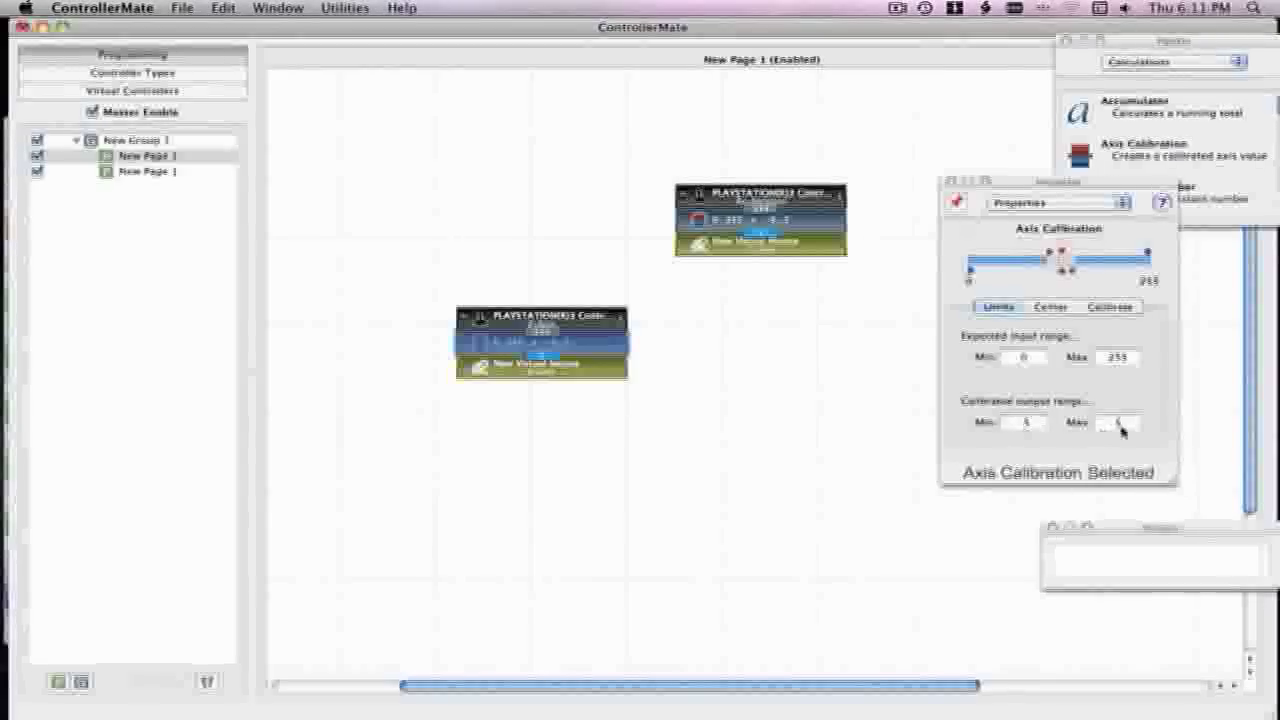
- Examine the settings of New Virtual Mouse among the virtual controllers
type("wa")
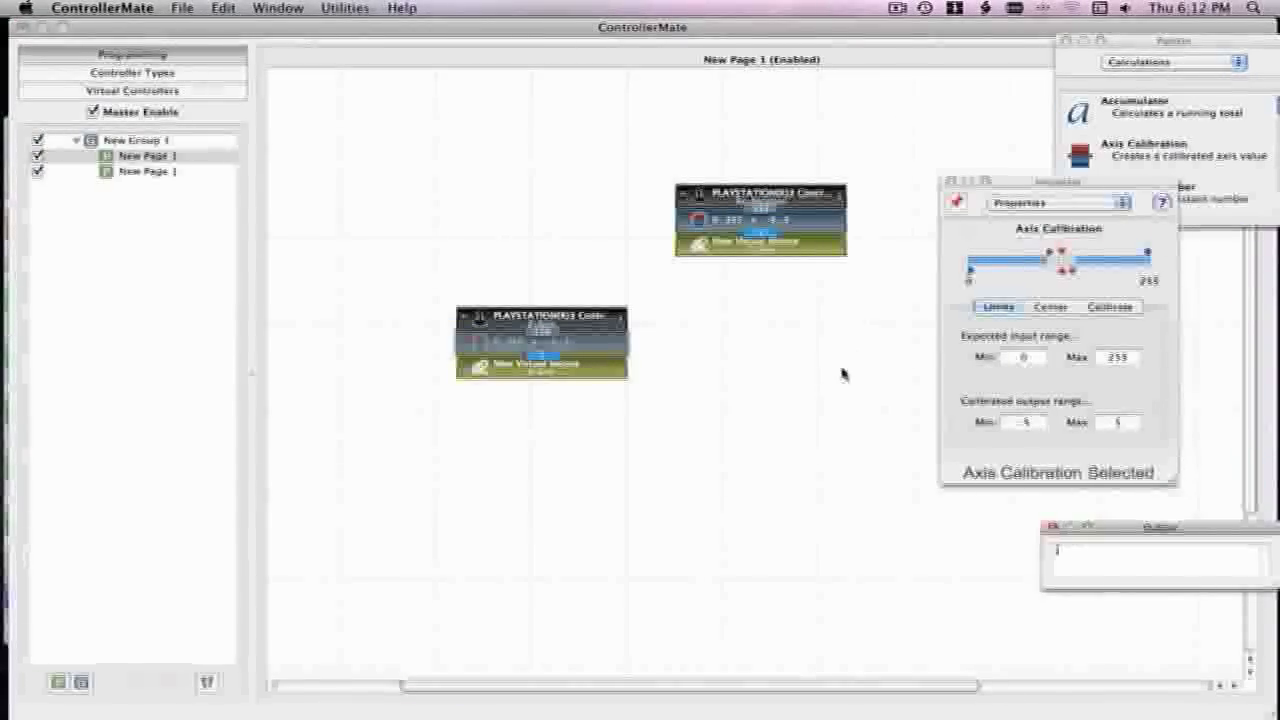
left_click(842, 373)
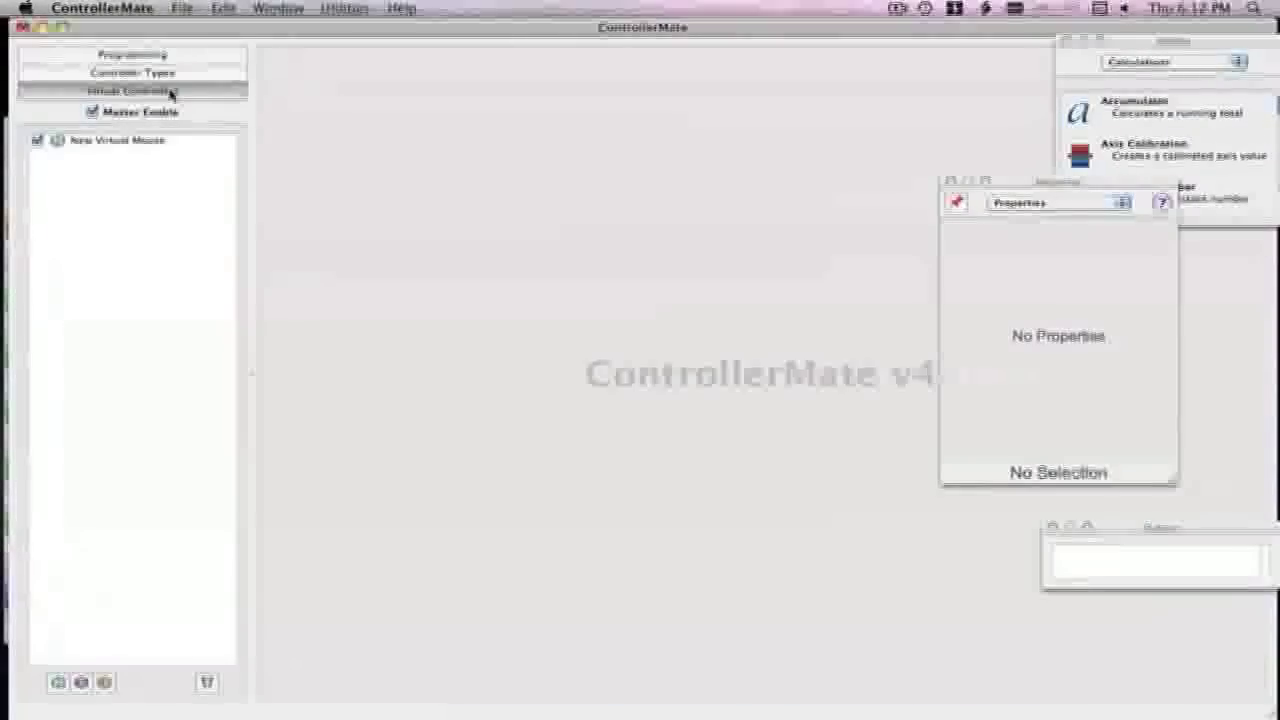
left_click(174, 92)
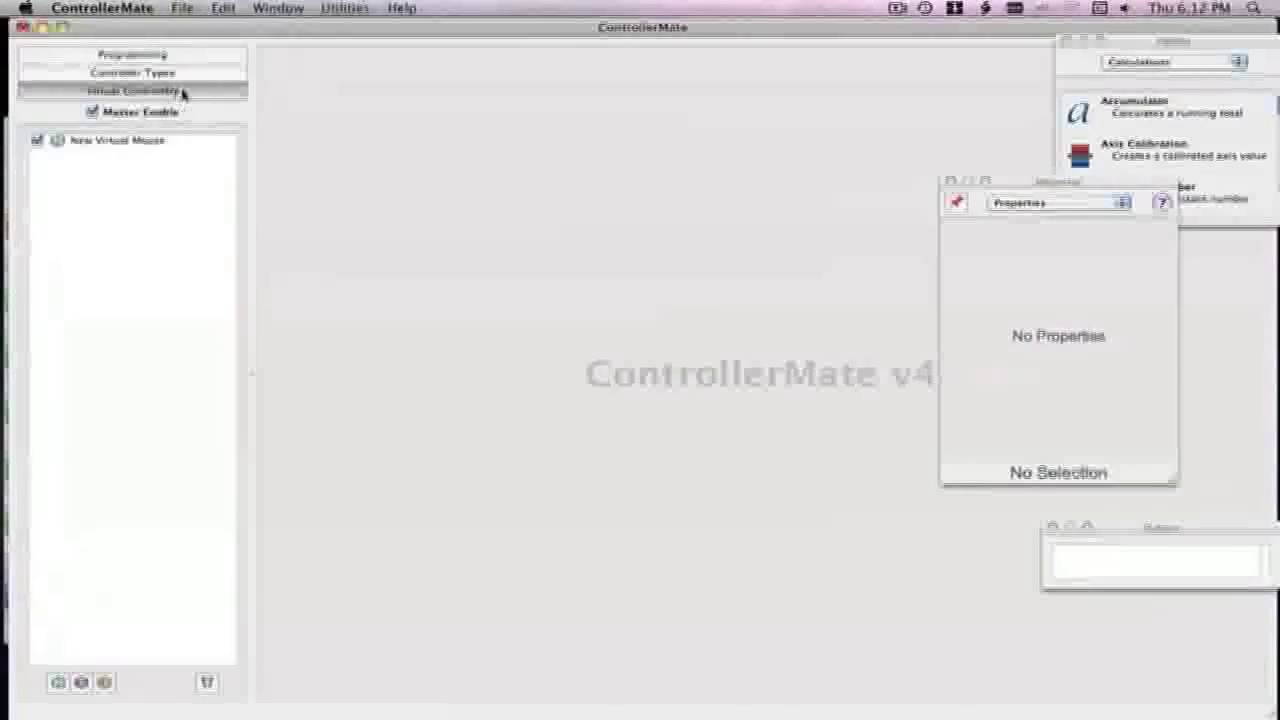
left_click(118, 142)
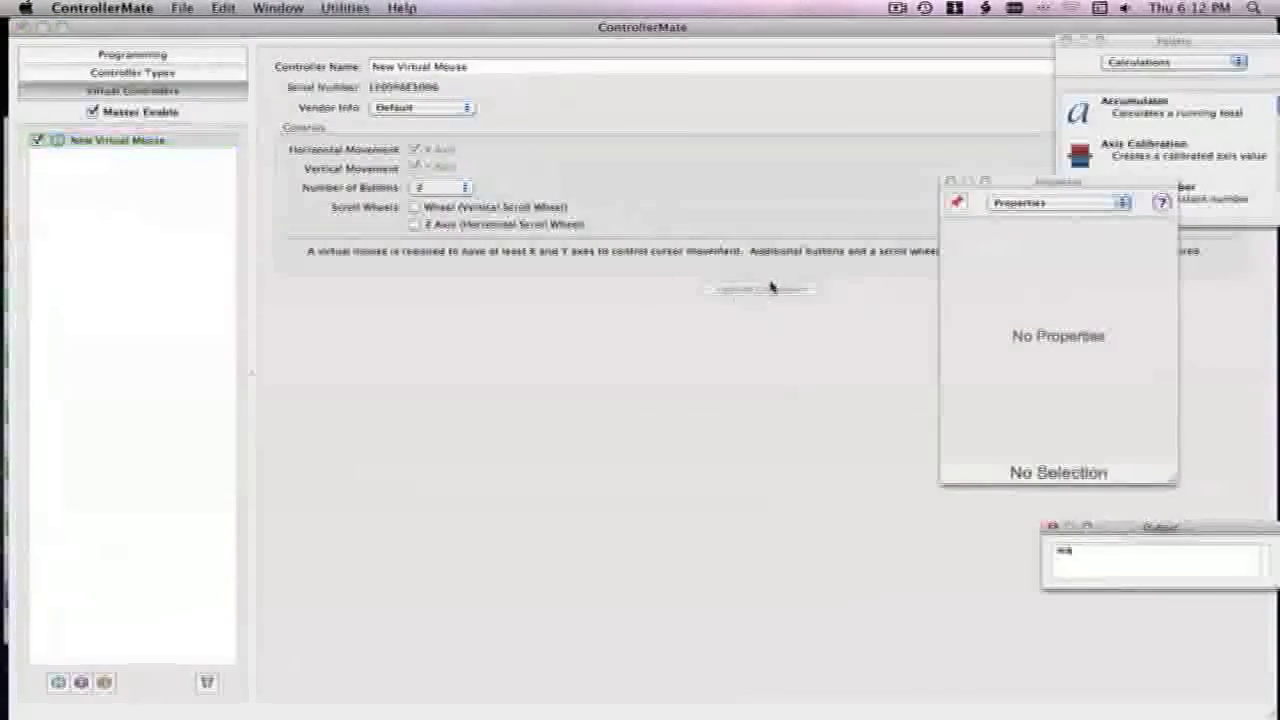
type("i")
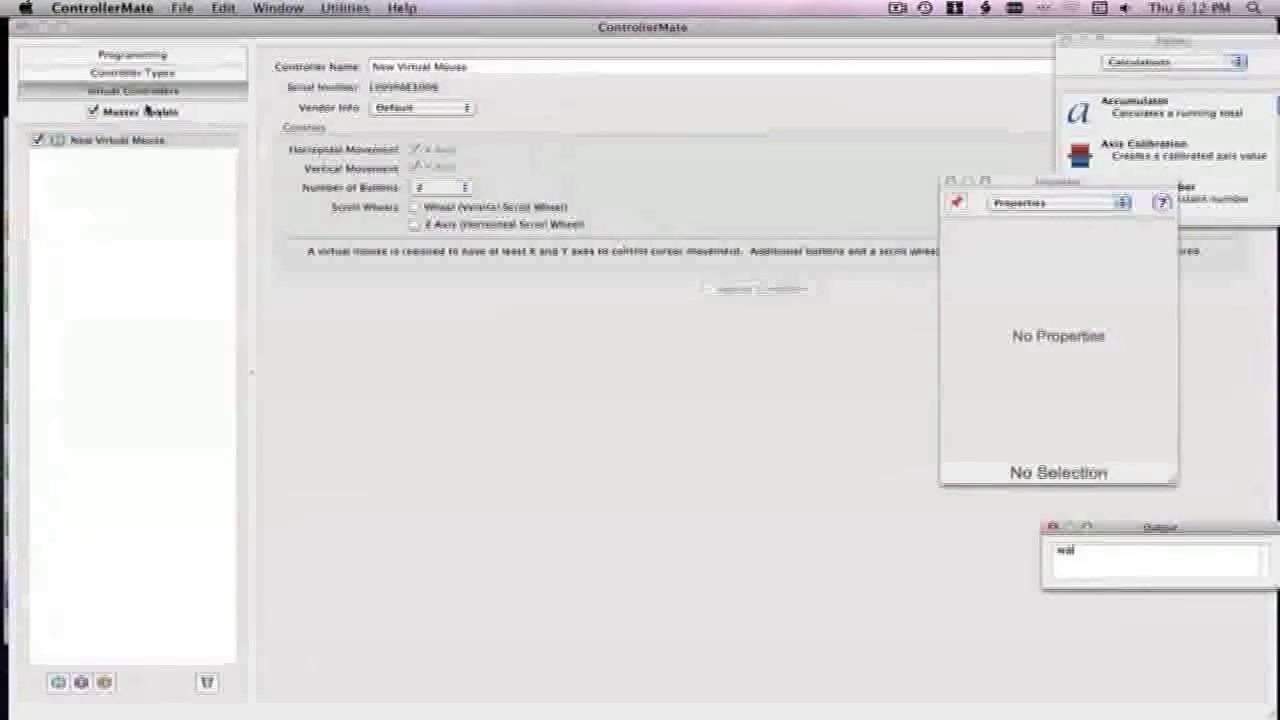
- Return to the programming page with the virtual mouse stacks, move the inspector aside and show the Controllers building blocks
left_click(140, 54)
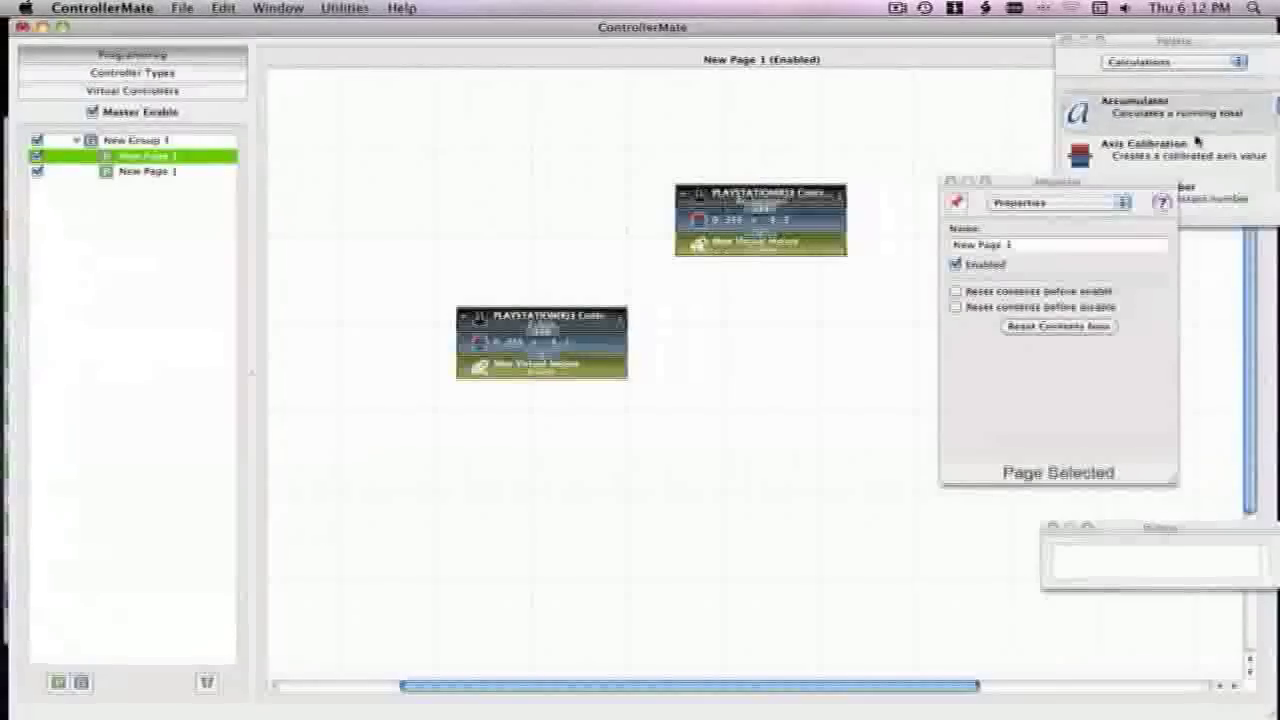
left_click_drag(1016, 188, 1166, 234)
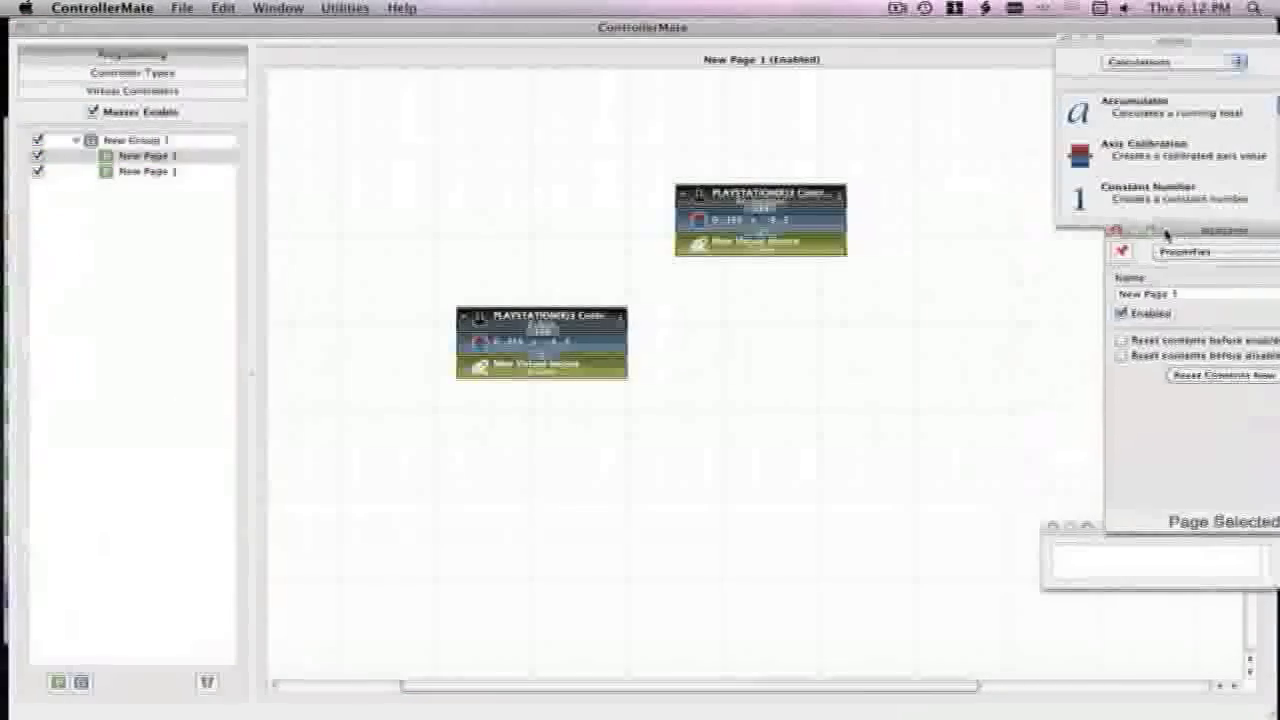
left_click(1163, 45)
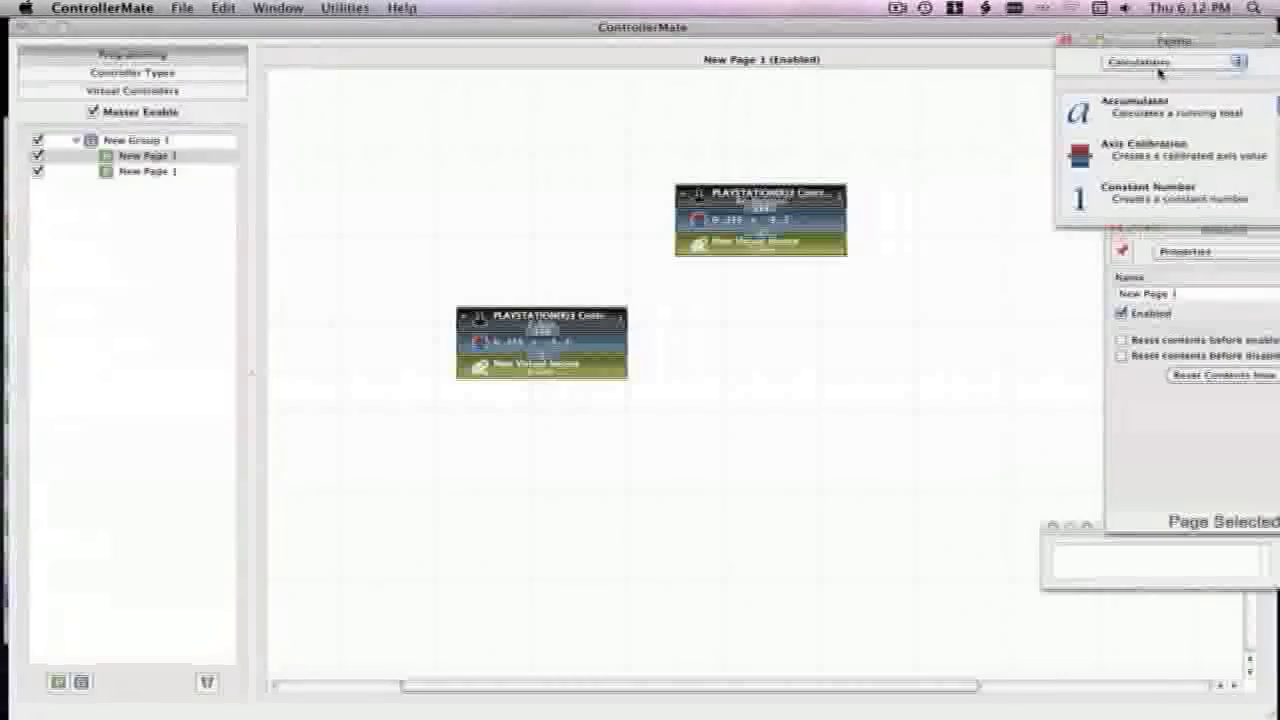
left_click(1140, 14)
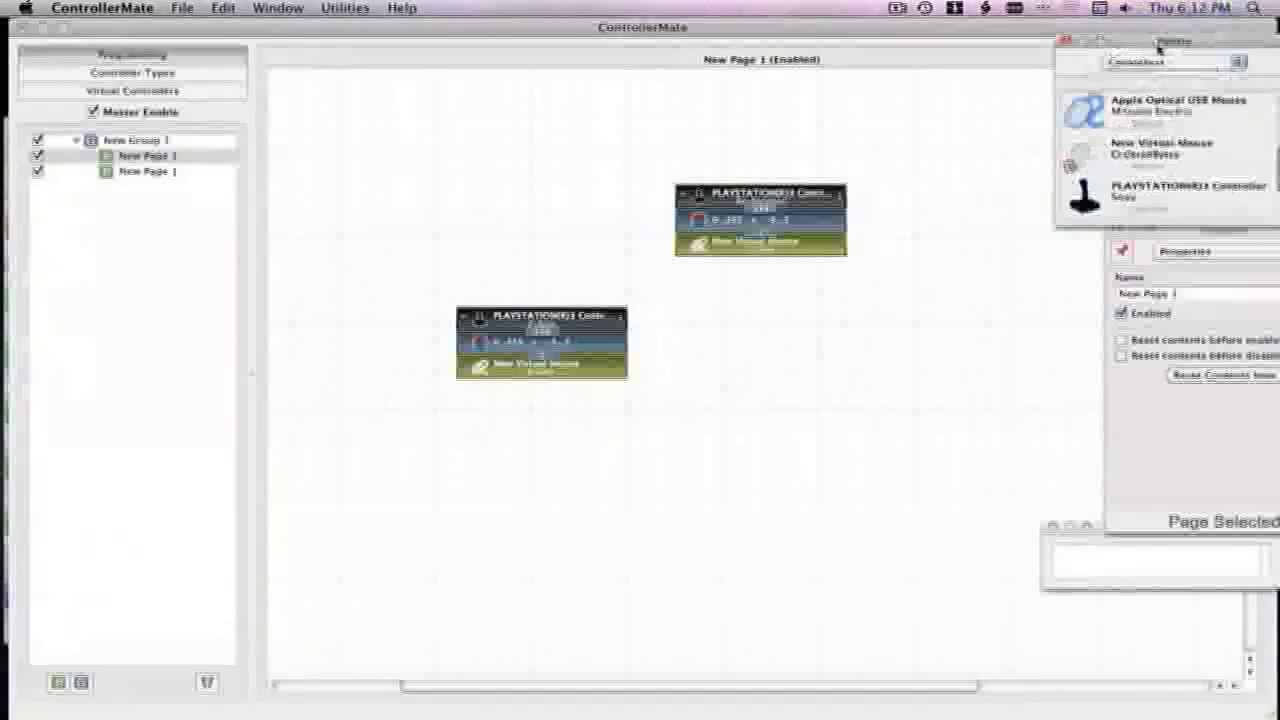
- Look through New Virtual Mouse's controls among the building blocks to locate its X-Axis and Y-Axis
left_click(1170, 138)
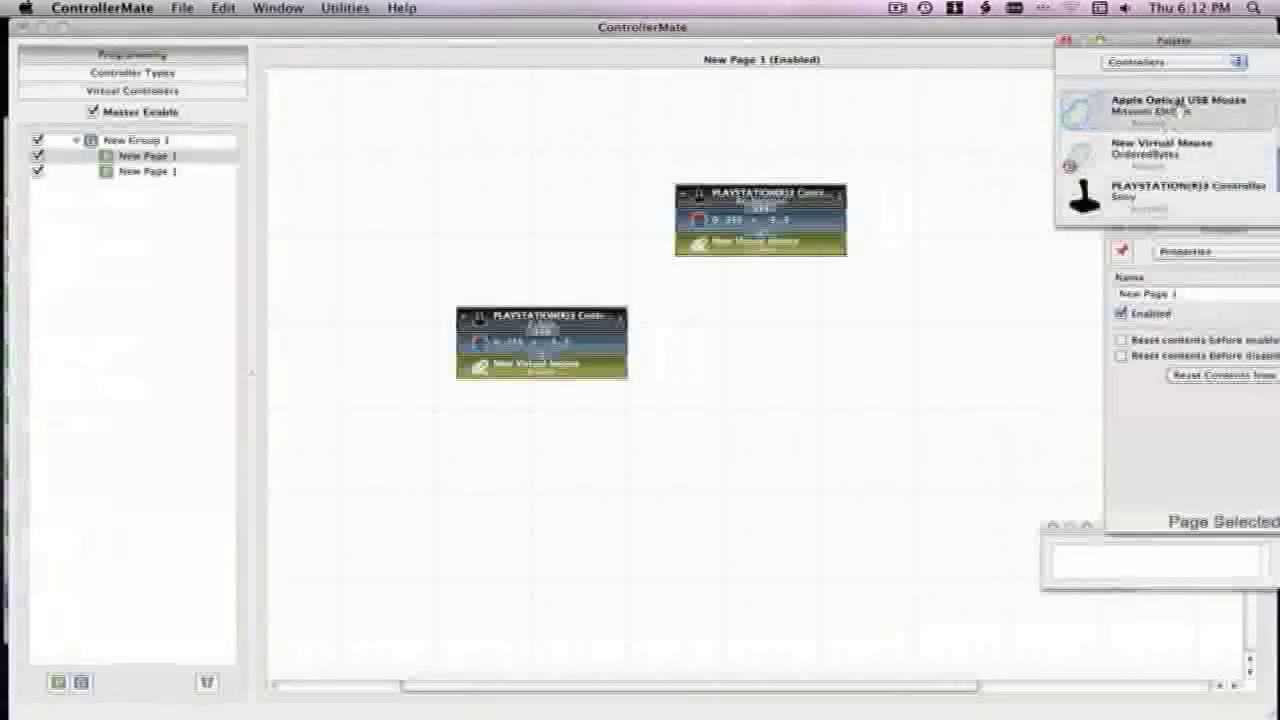
type("Wa")
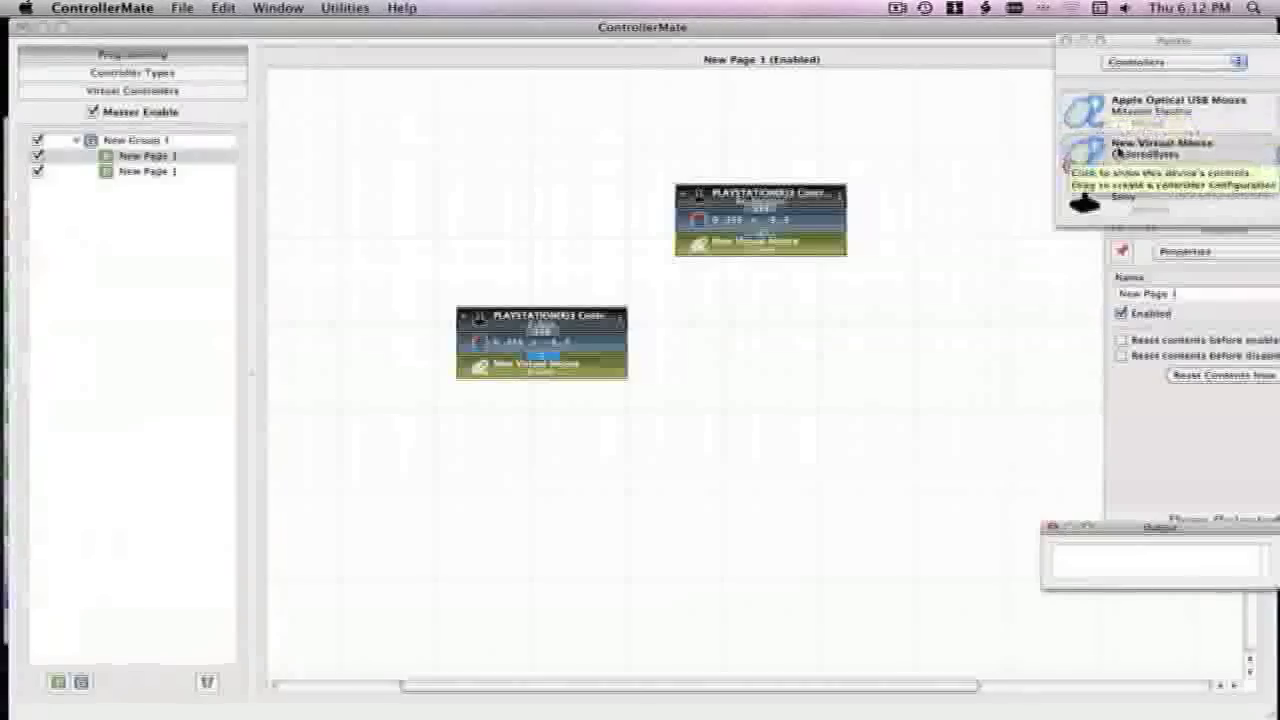
mouse_move(1120, 155)
left_mouse_down()
mouse_move(1068, 154)
mouse_move(1042, 196)
mouse_move(1117, 158)
left_mouse_up()
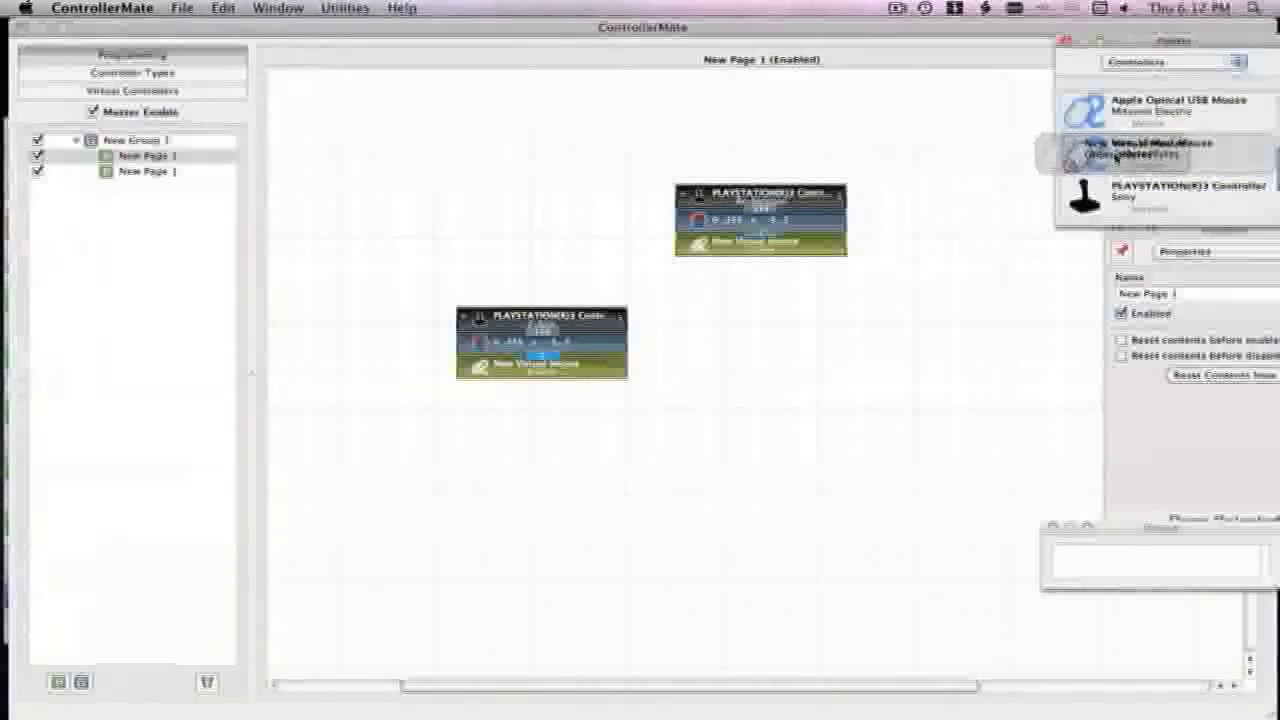
double_click(1118, 155)
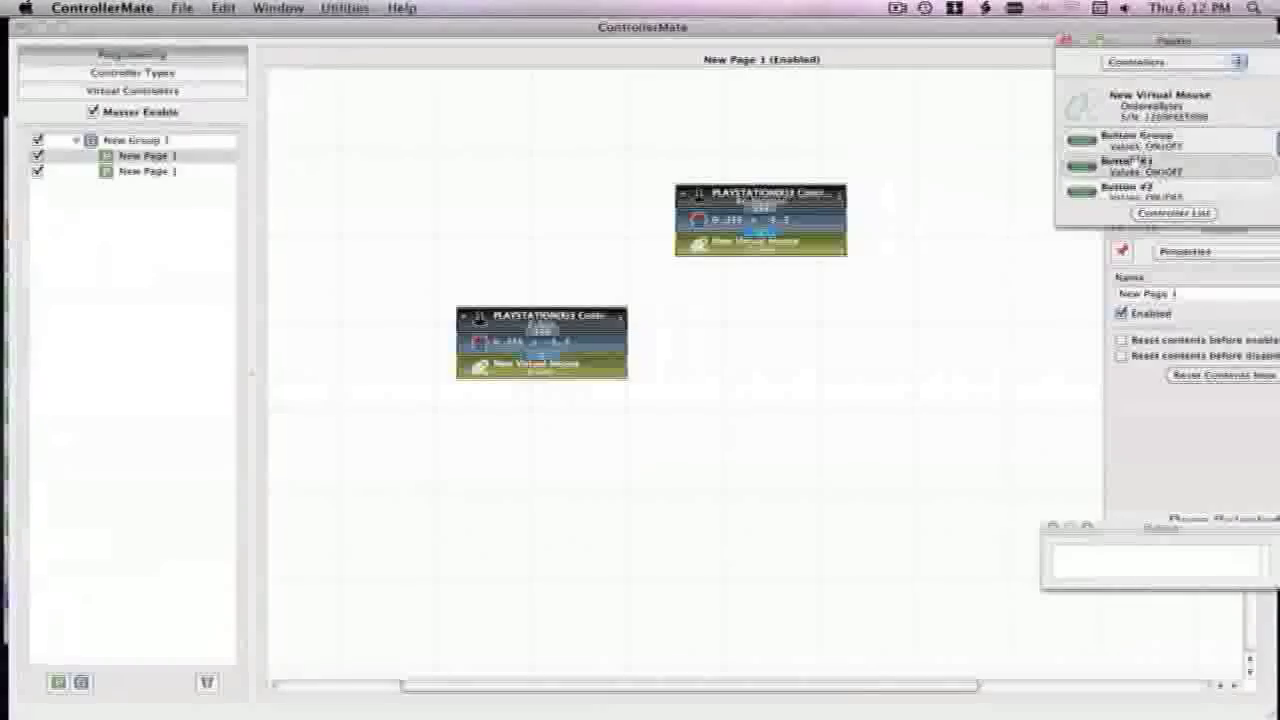
scroll(1118, 160, "down", 3)
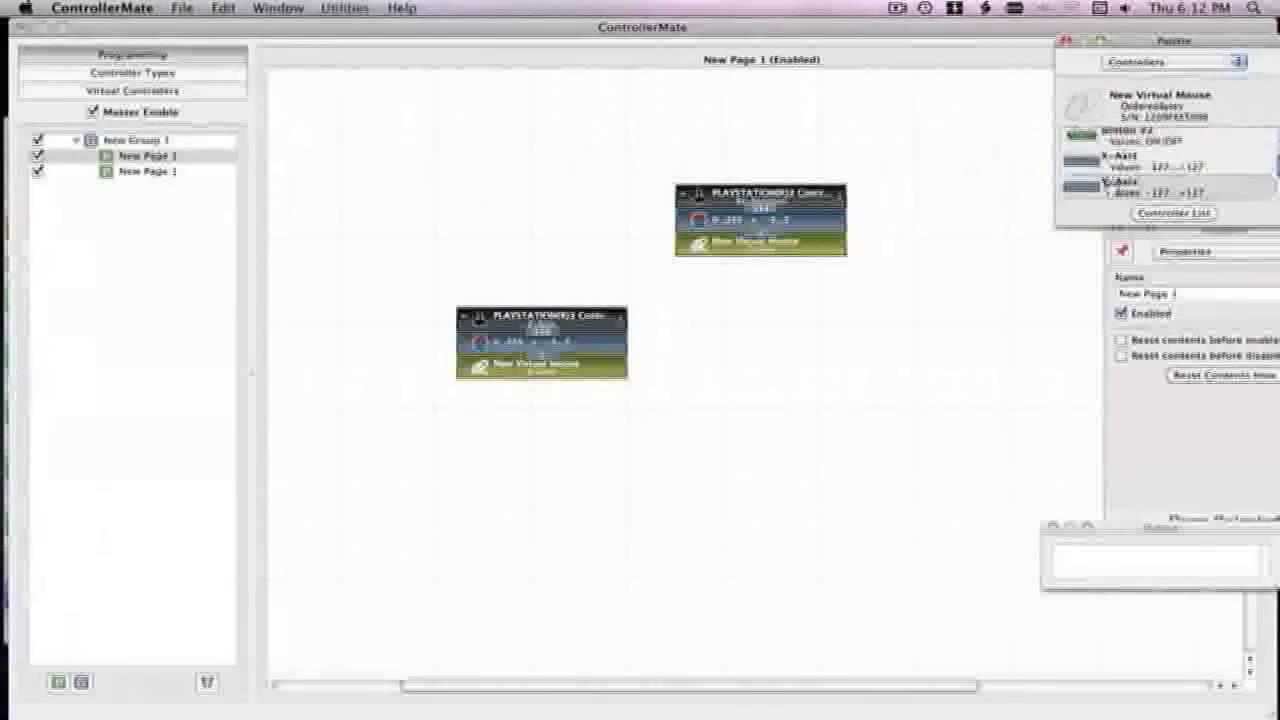
left_click_drag(1085, 186, 815, 240)
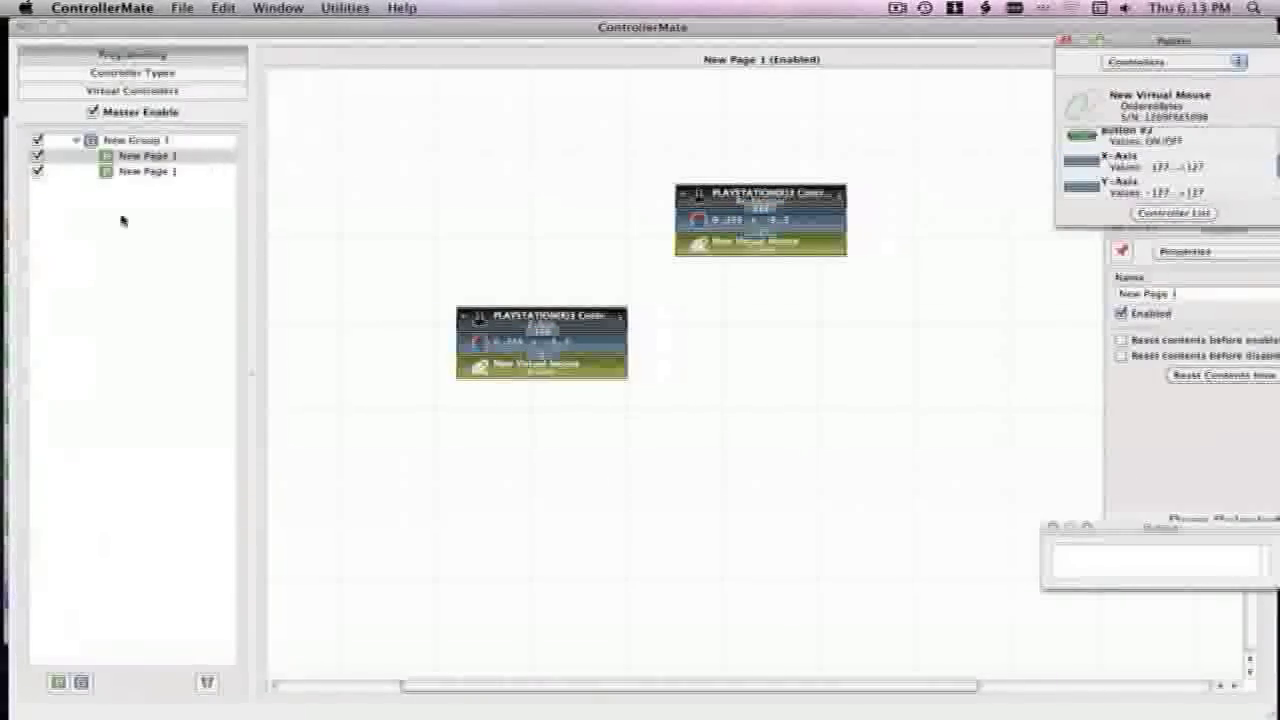
- Switch to Call of Duty 4 Multiplayer and test walking forward and aiming down the sights with the mapped controls
mouse_move(3, 245)
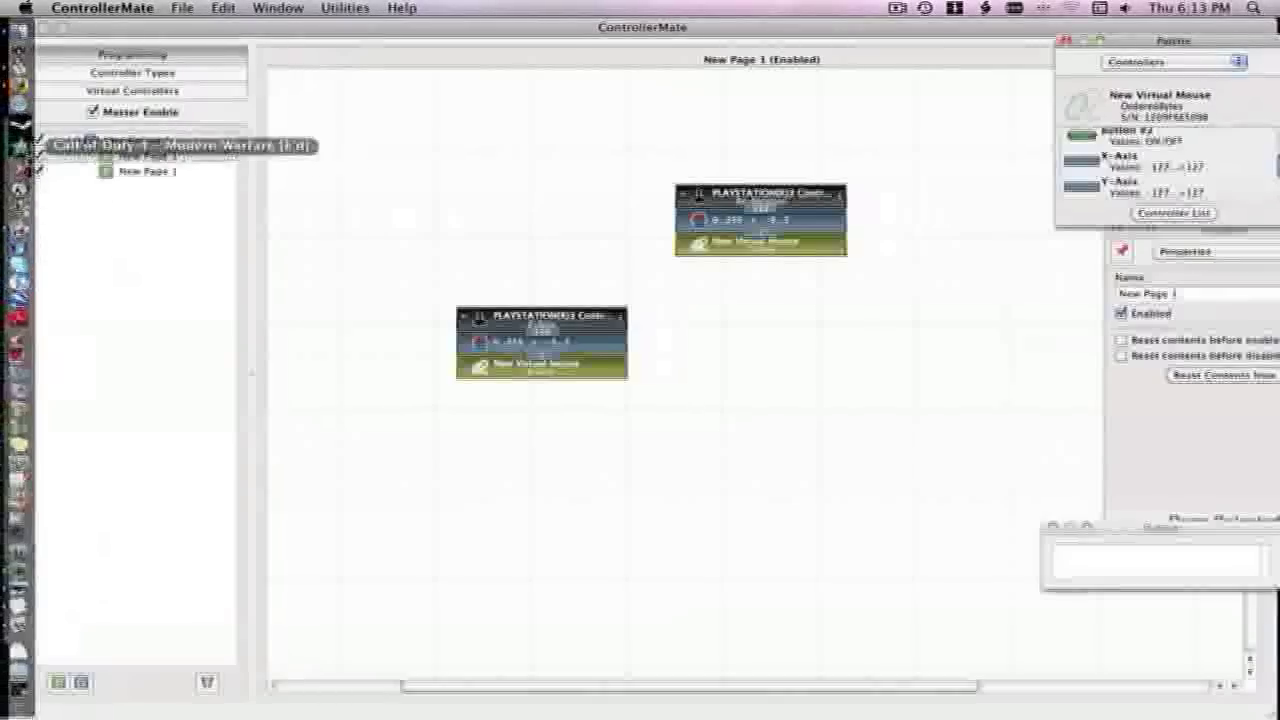
left_click(20, 165)
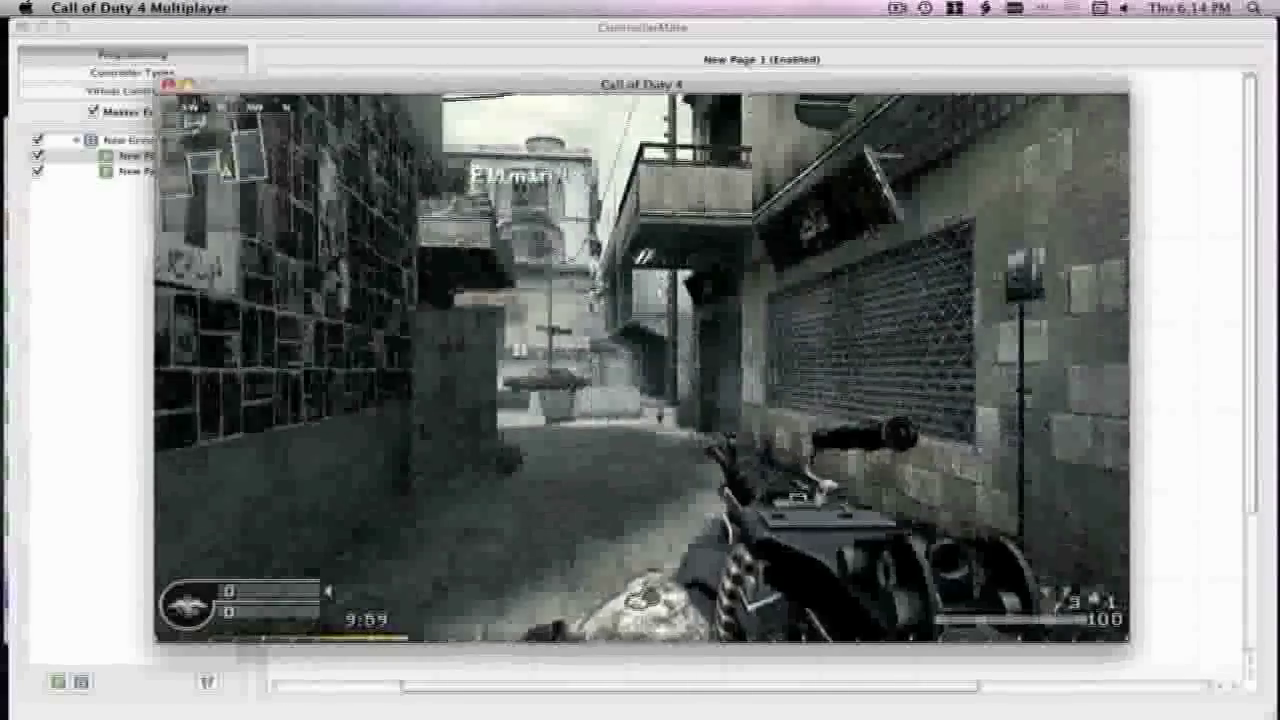
key("n")
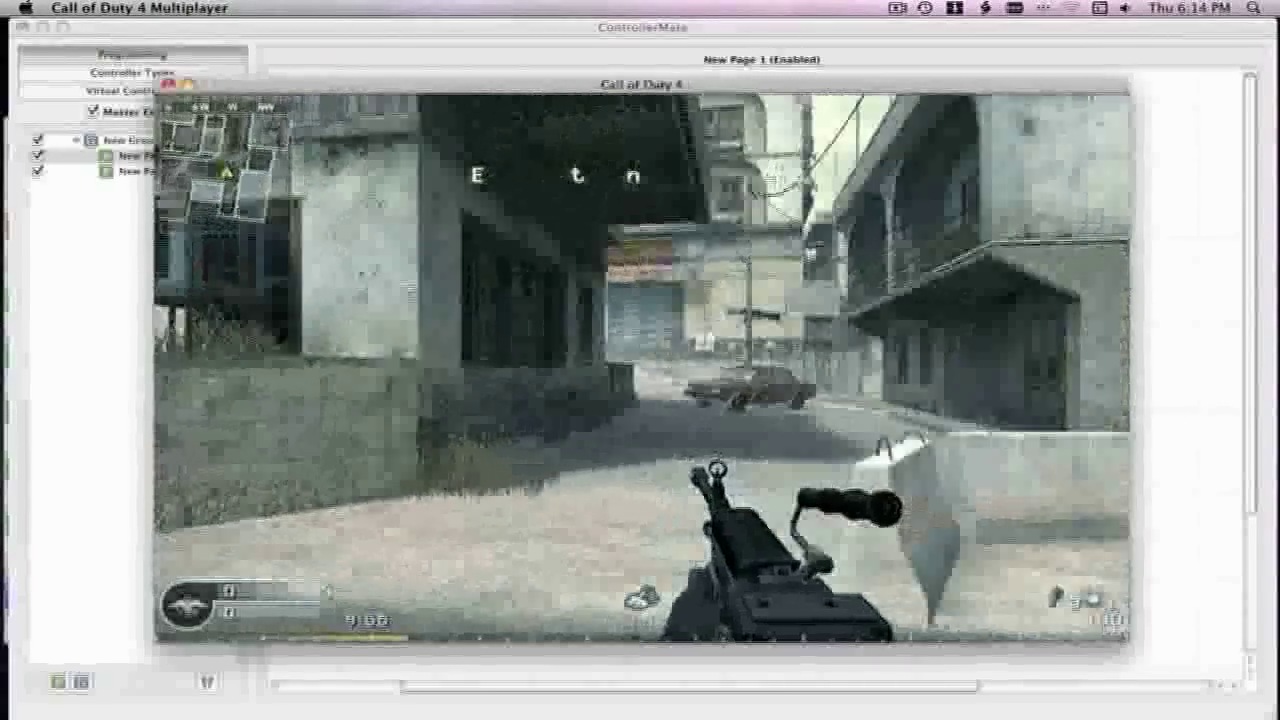
key("w")
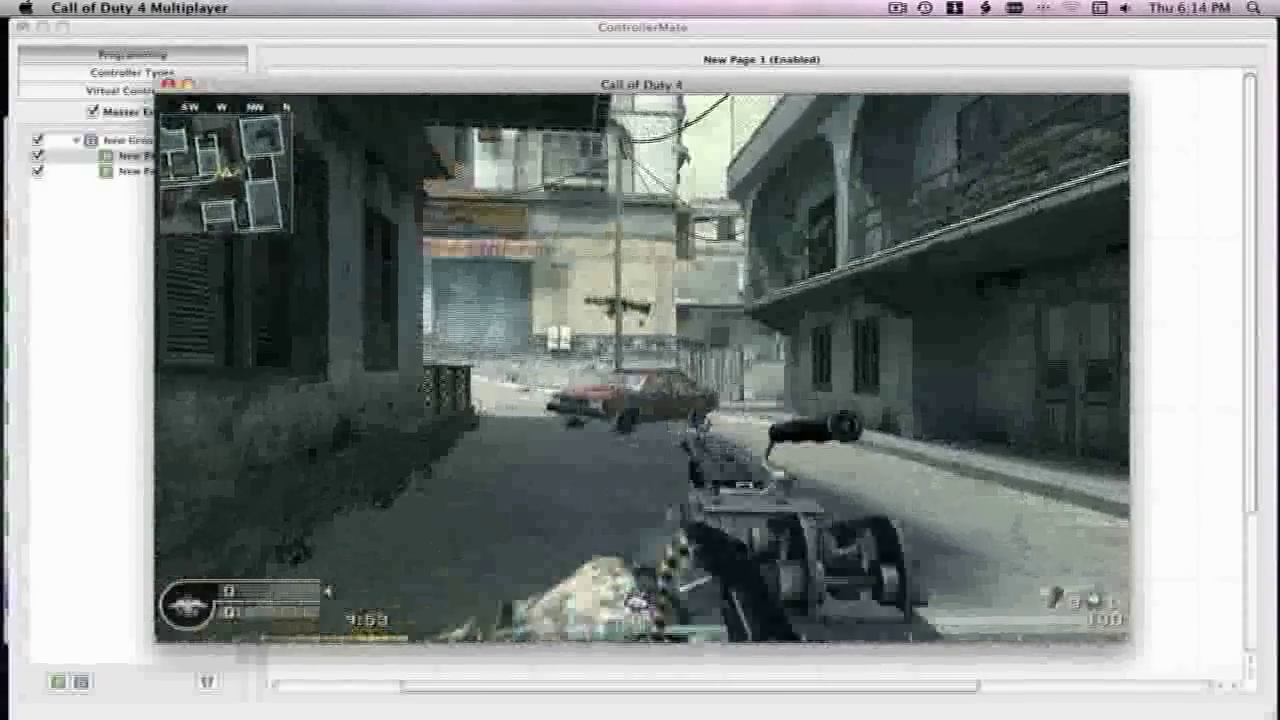
right_click(642, 368)
right_click(642, 368)
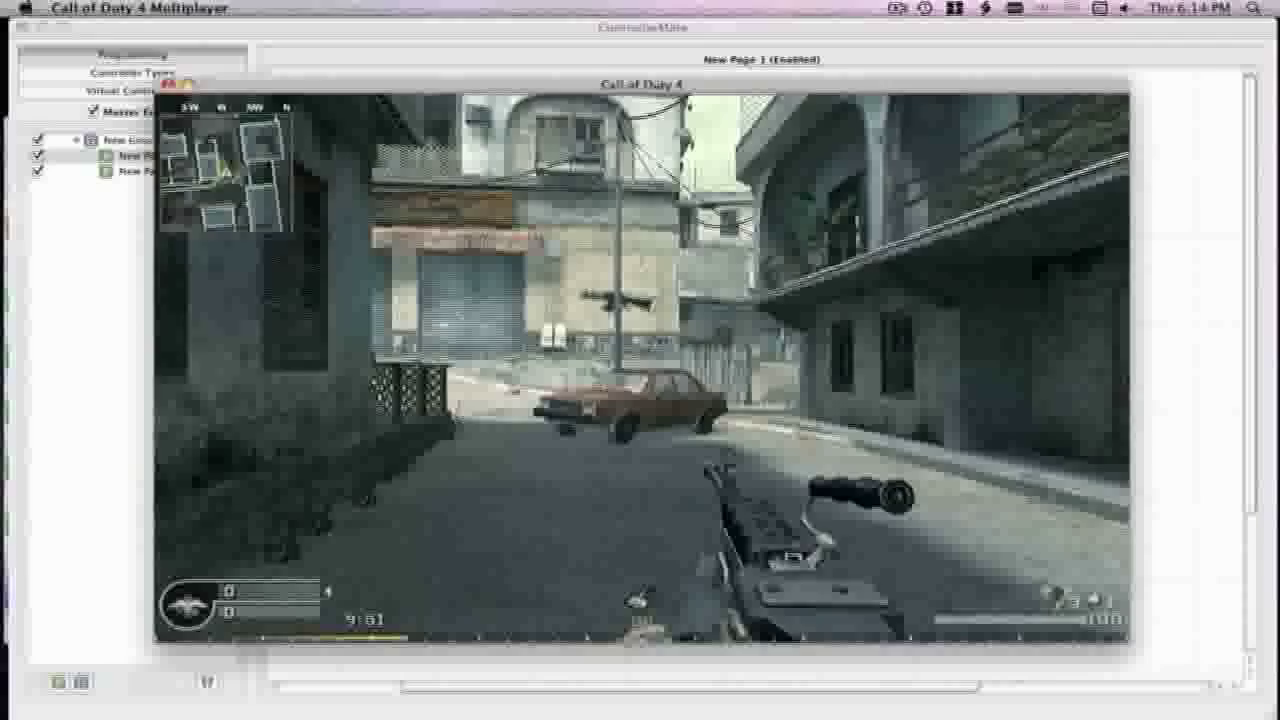
right_click(642, 368)
right_click(642, 368)
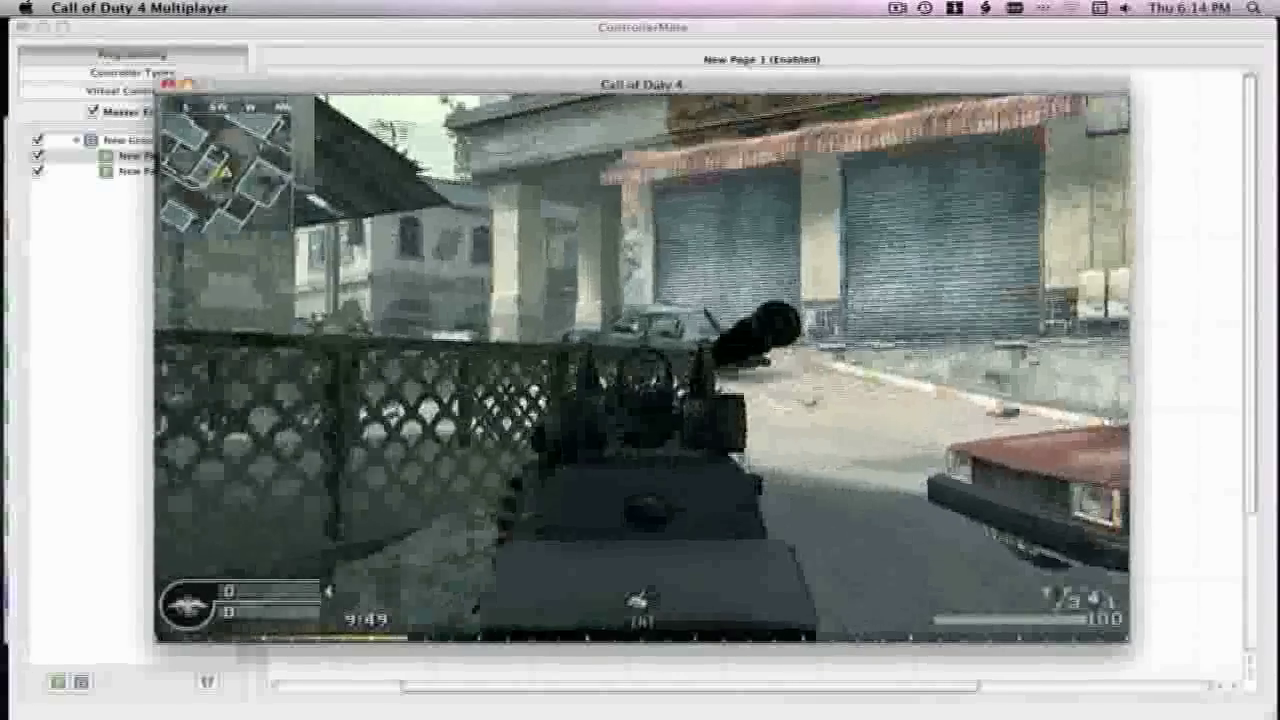
- Test firing the weapon and the melee control while moving forward past the parked green car
key("w")
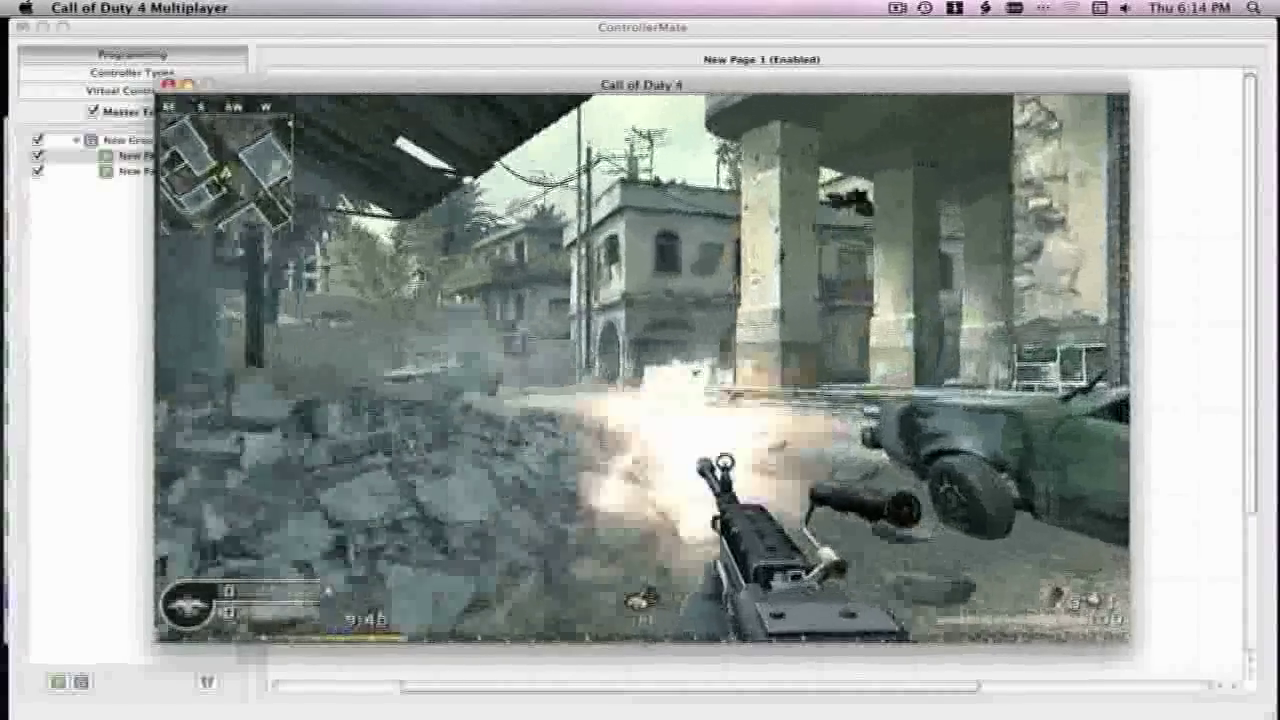
key("w")
key("v")
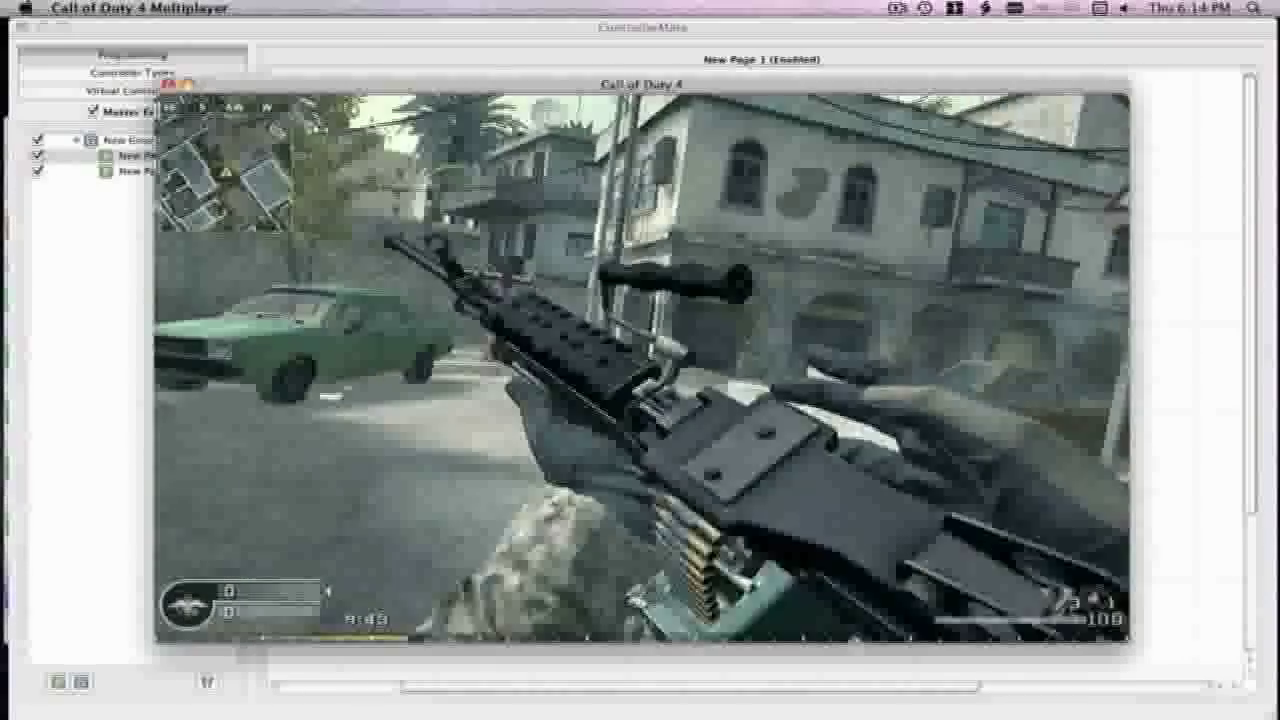
key("w")
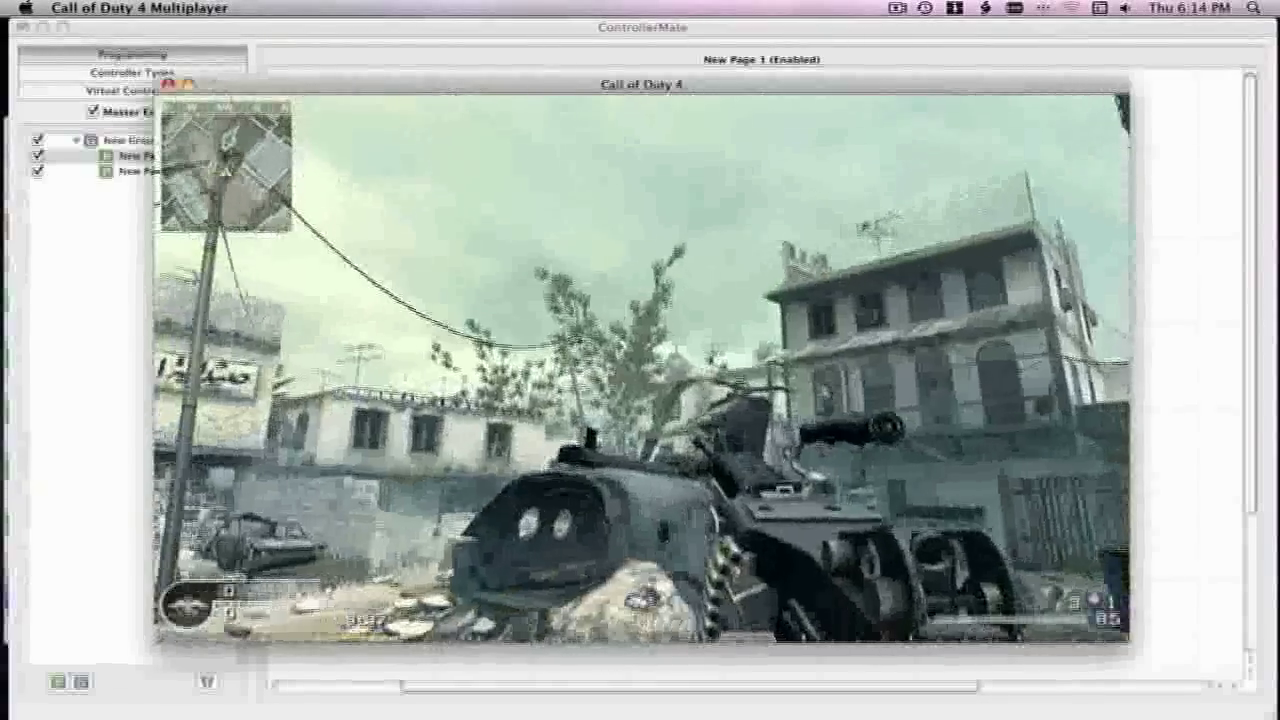
- Test forward walking, sideways movement and looking around in the open street area of the game map
key("w")
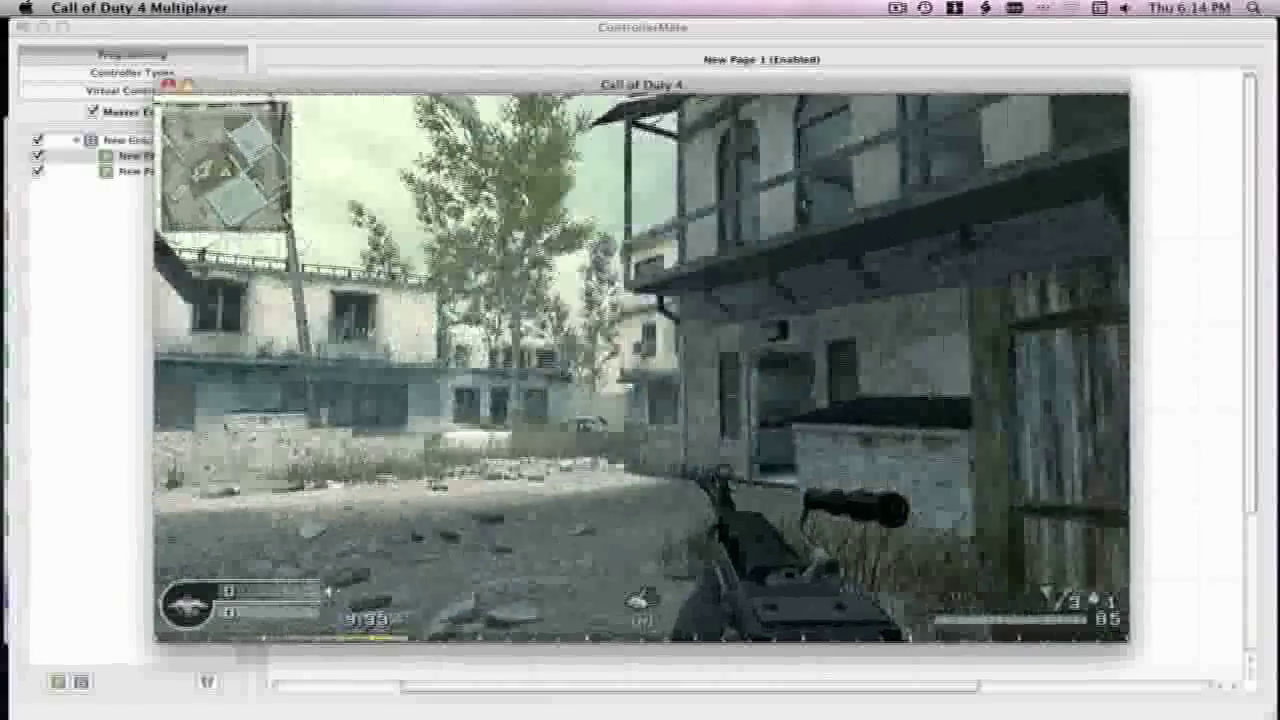
key("w")
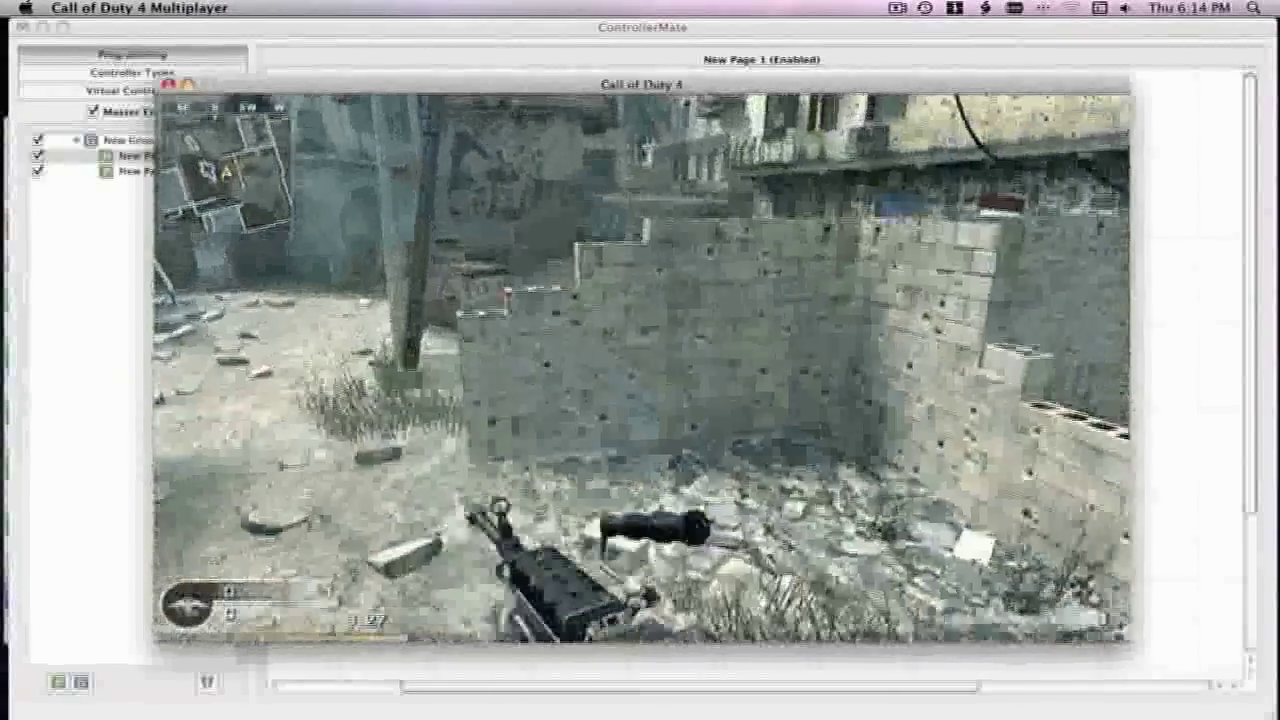
key("w")
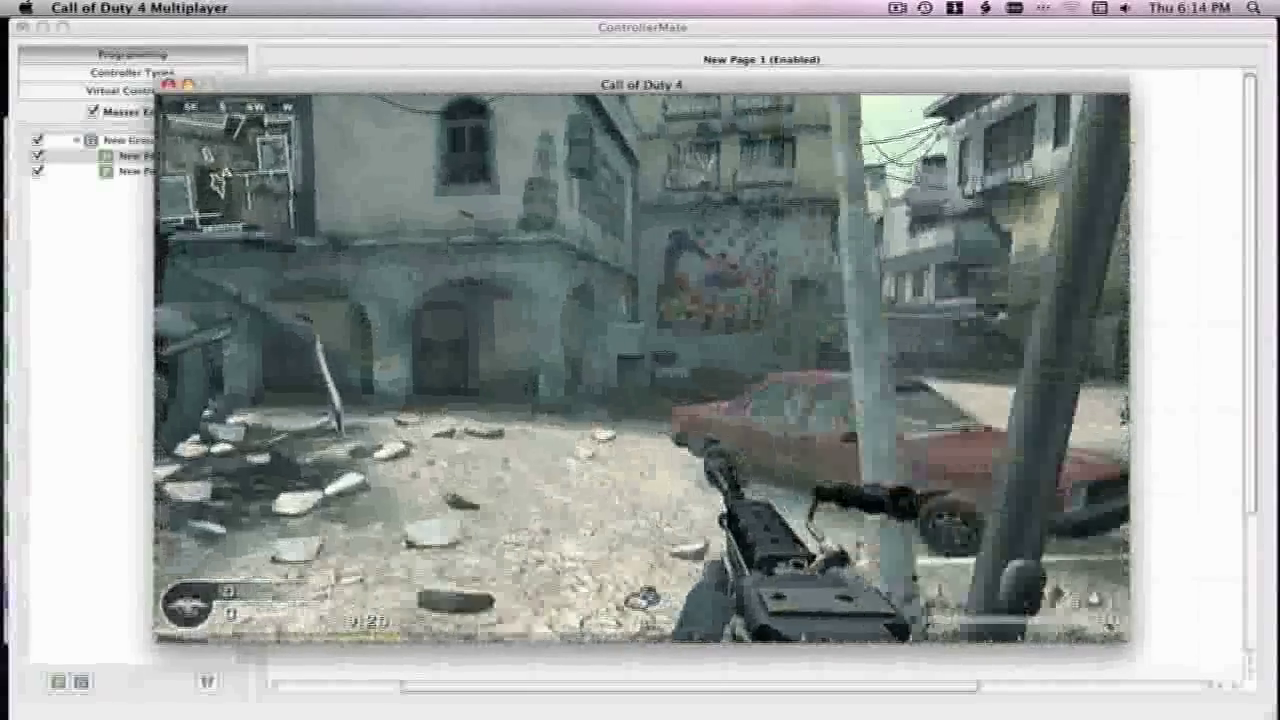
key("w")
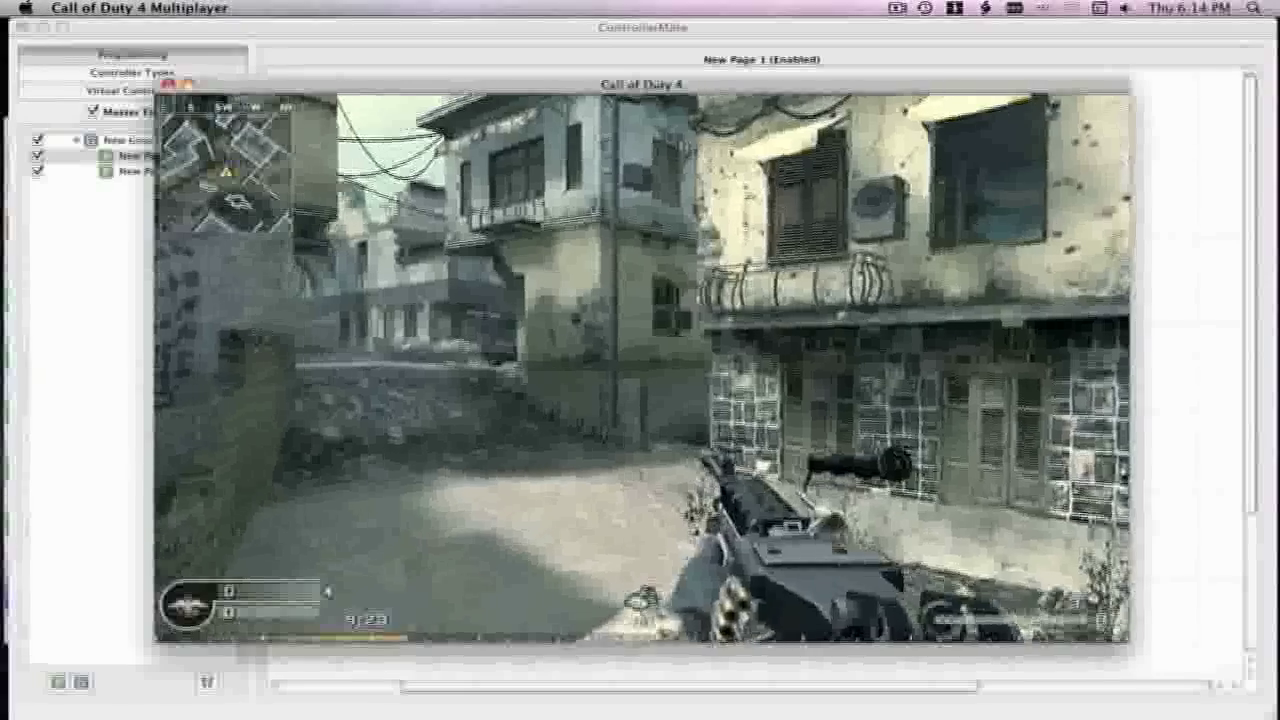
key("a")
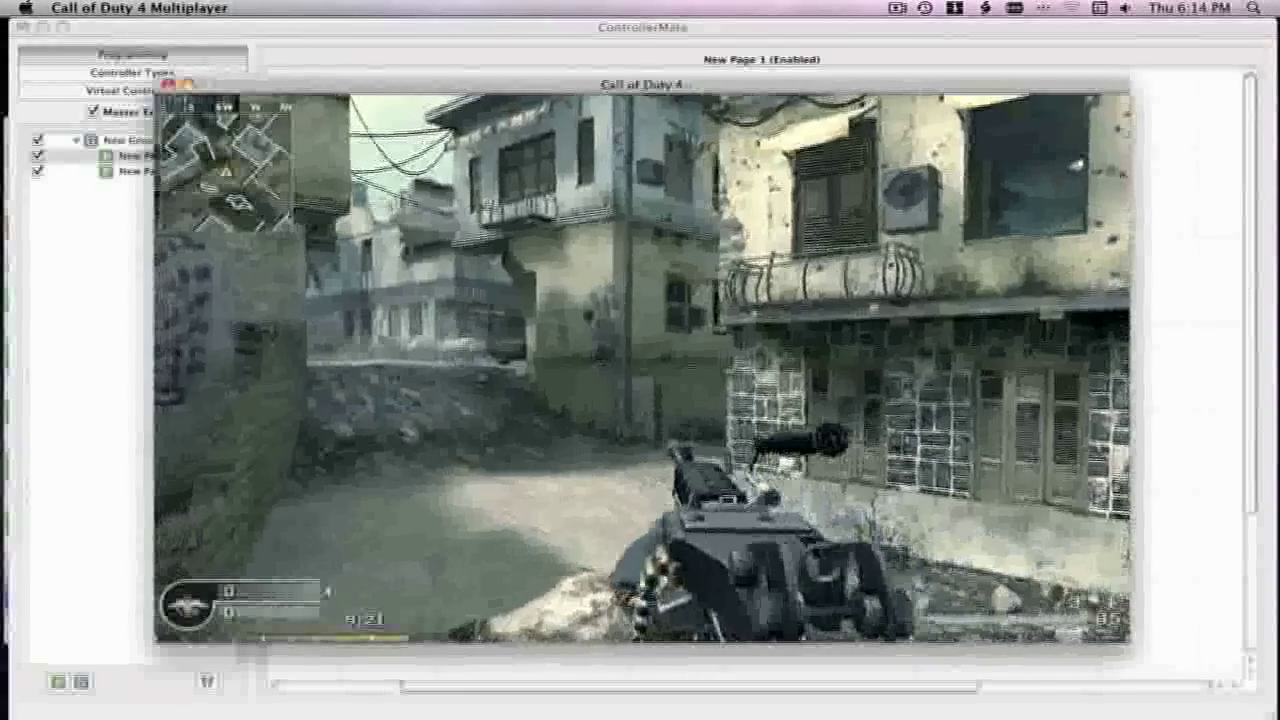
key("a")
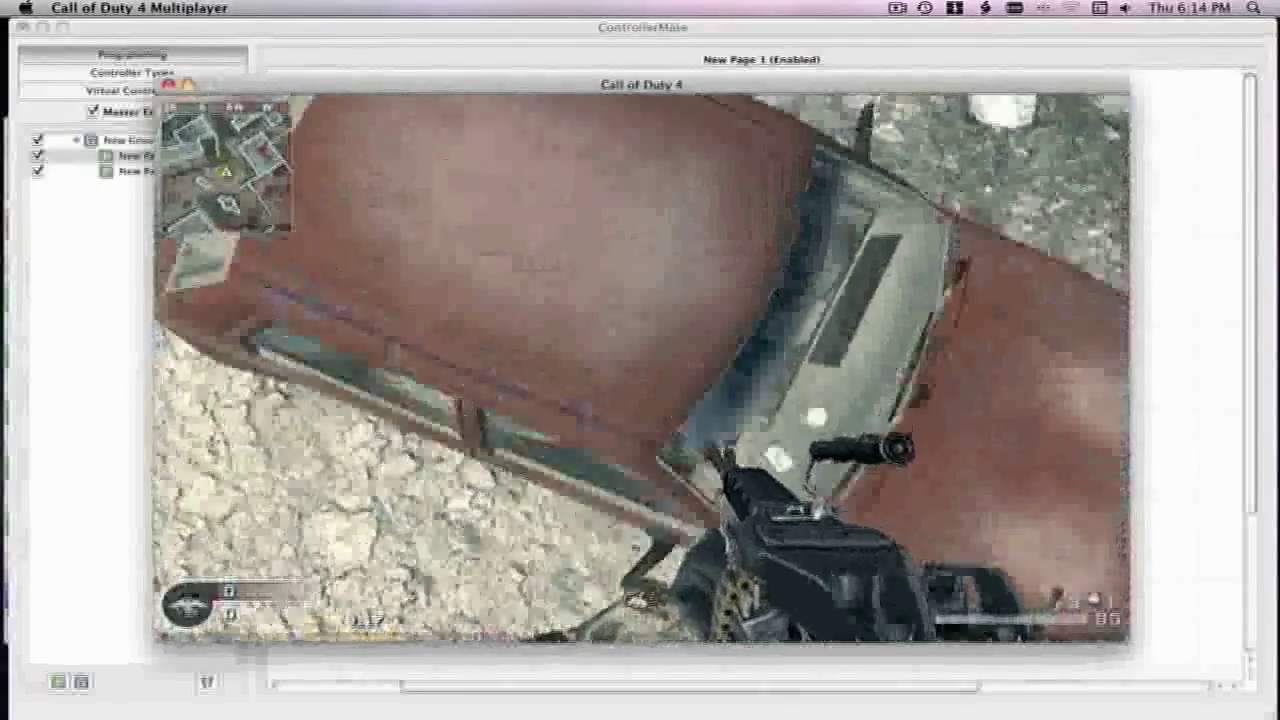
- Test jumping, running forward and melee in the alley beside the stone-clad building
key("w")
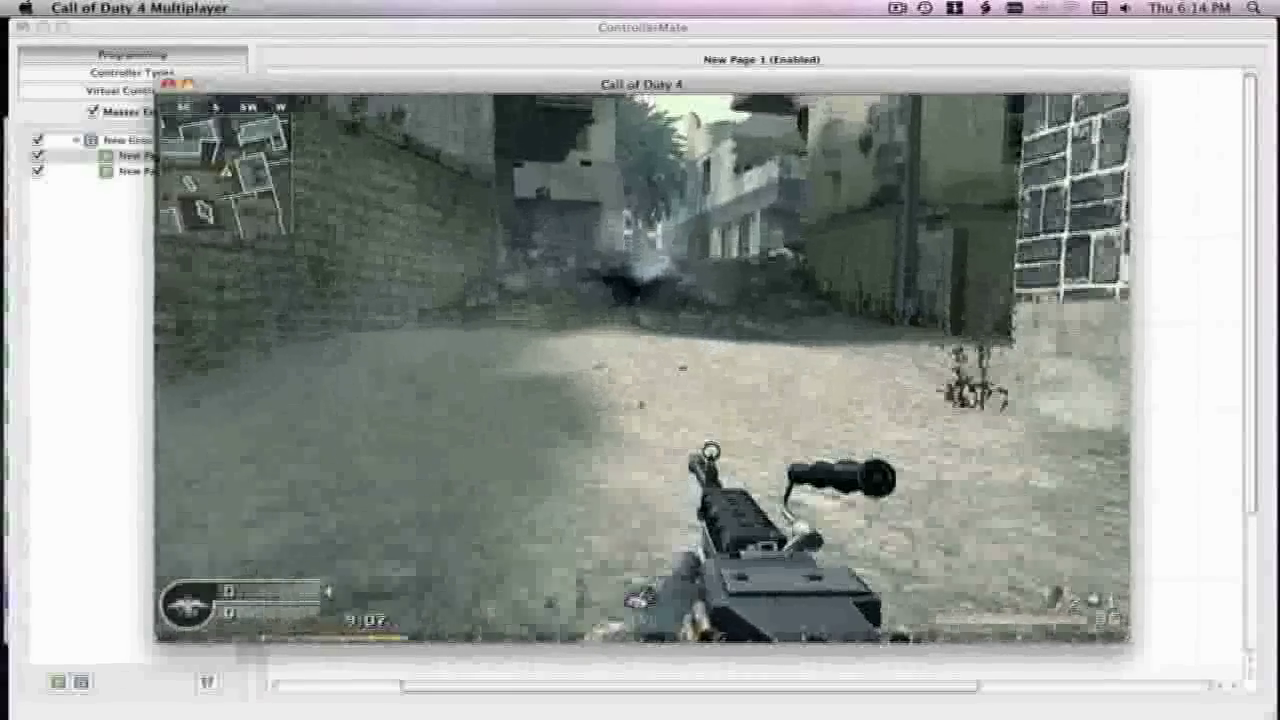
key("space")
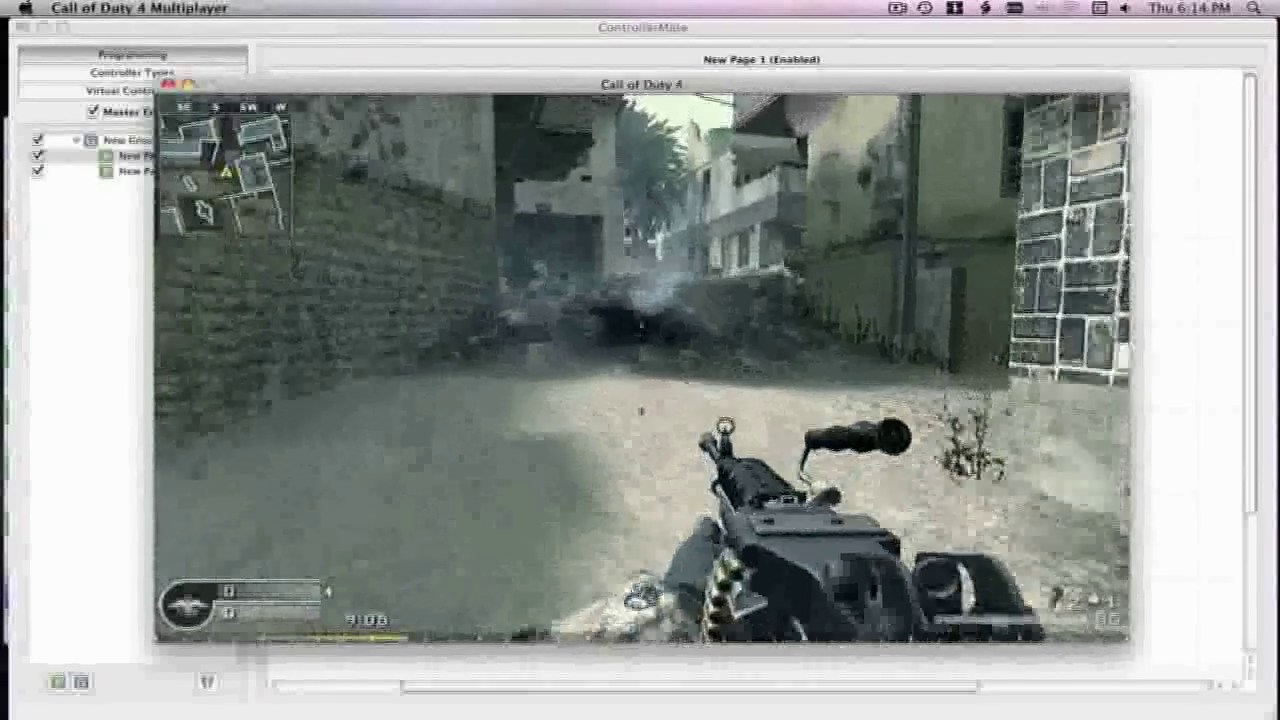
key("w")
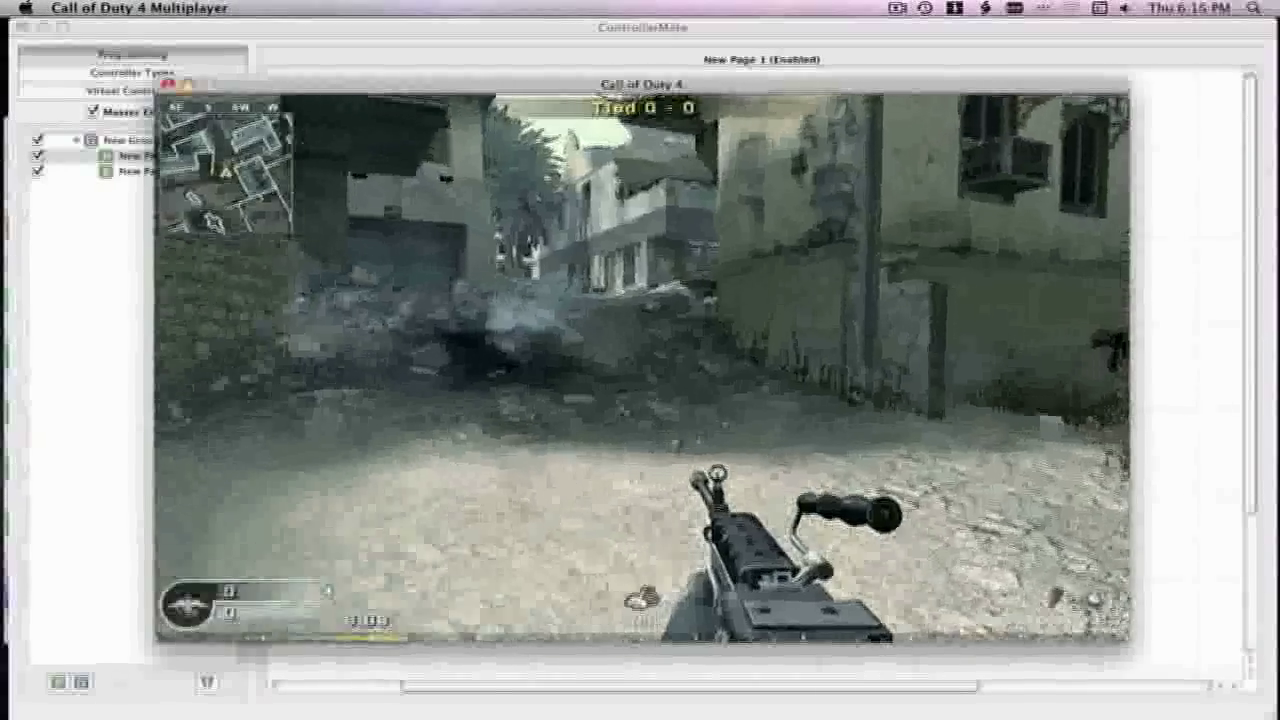
key("w")
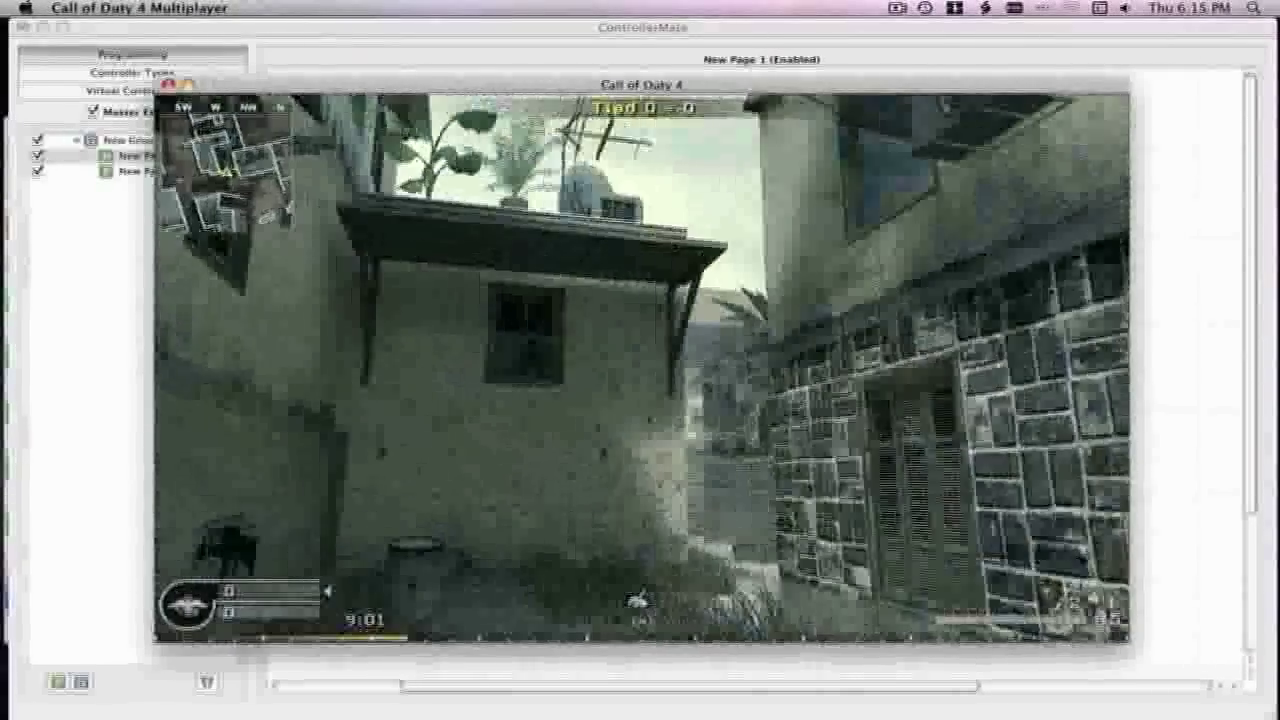
key("v")
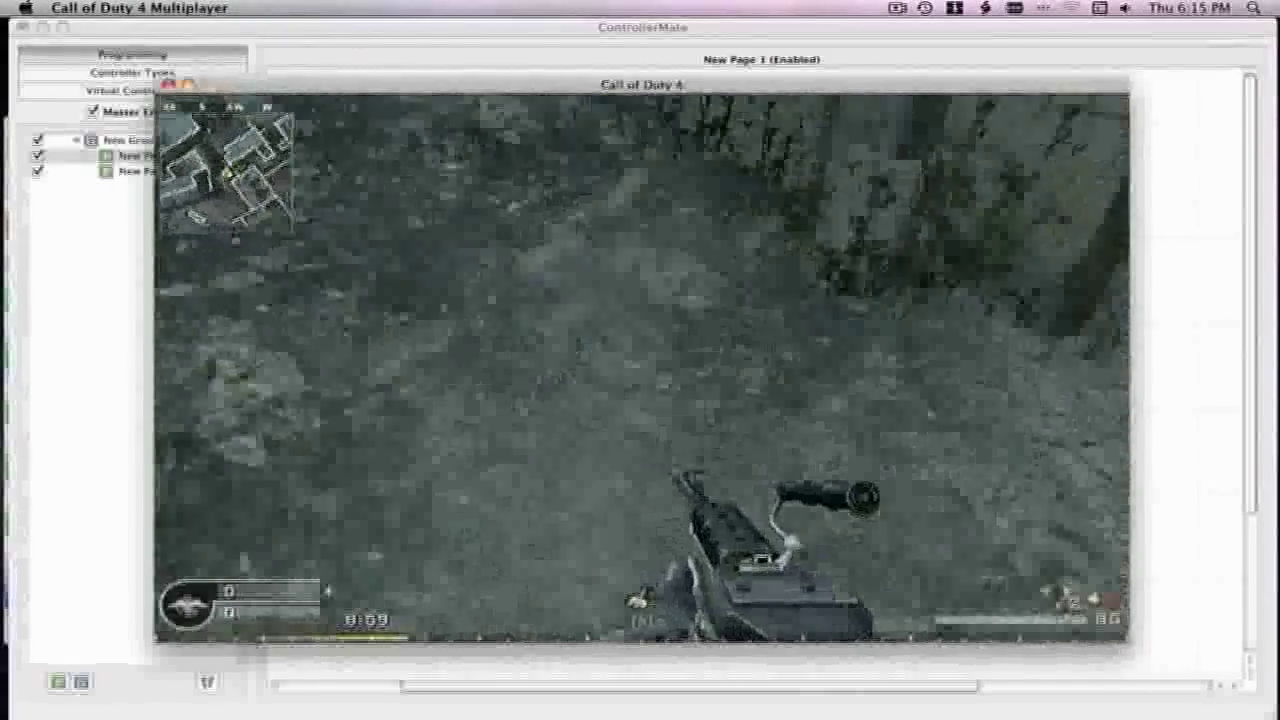
- Test aiming down the sights, walking forward and jumping around the parked green car
key("w")
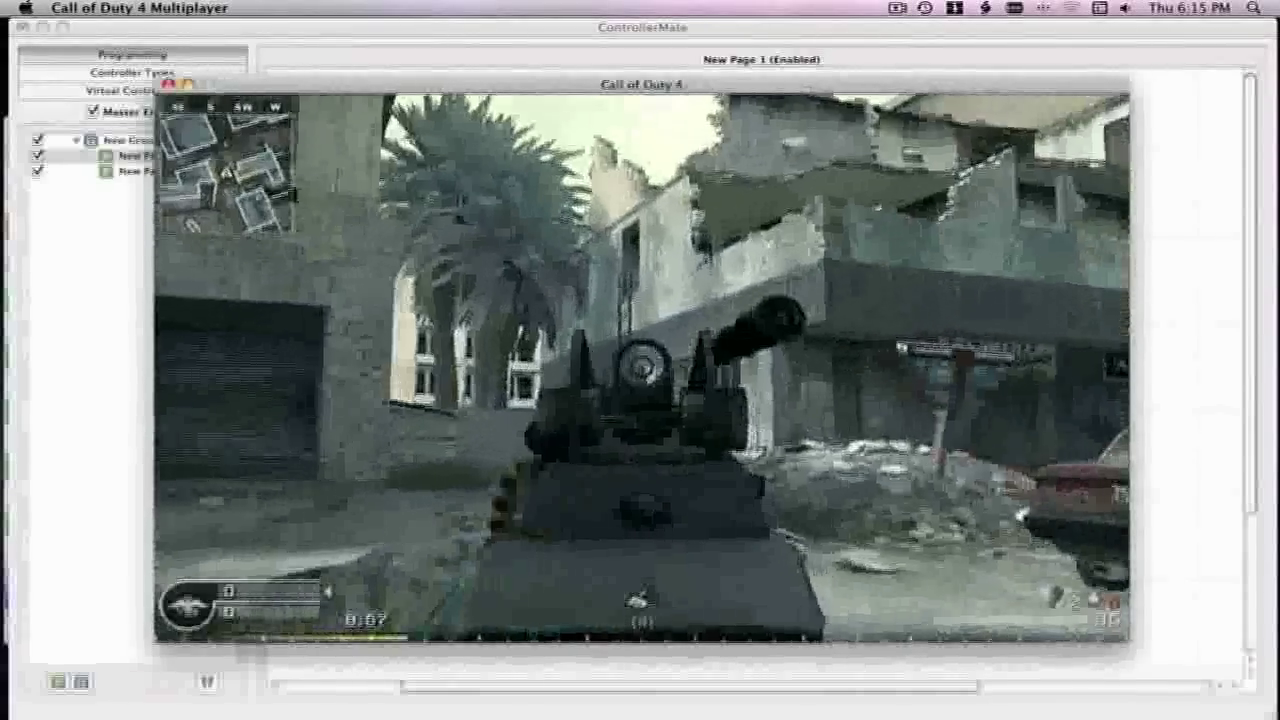
right_click(642, 368)
key("w")
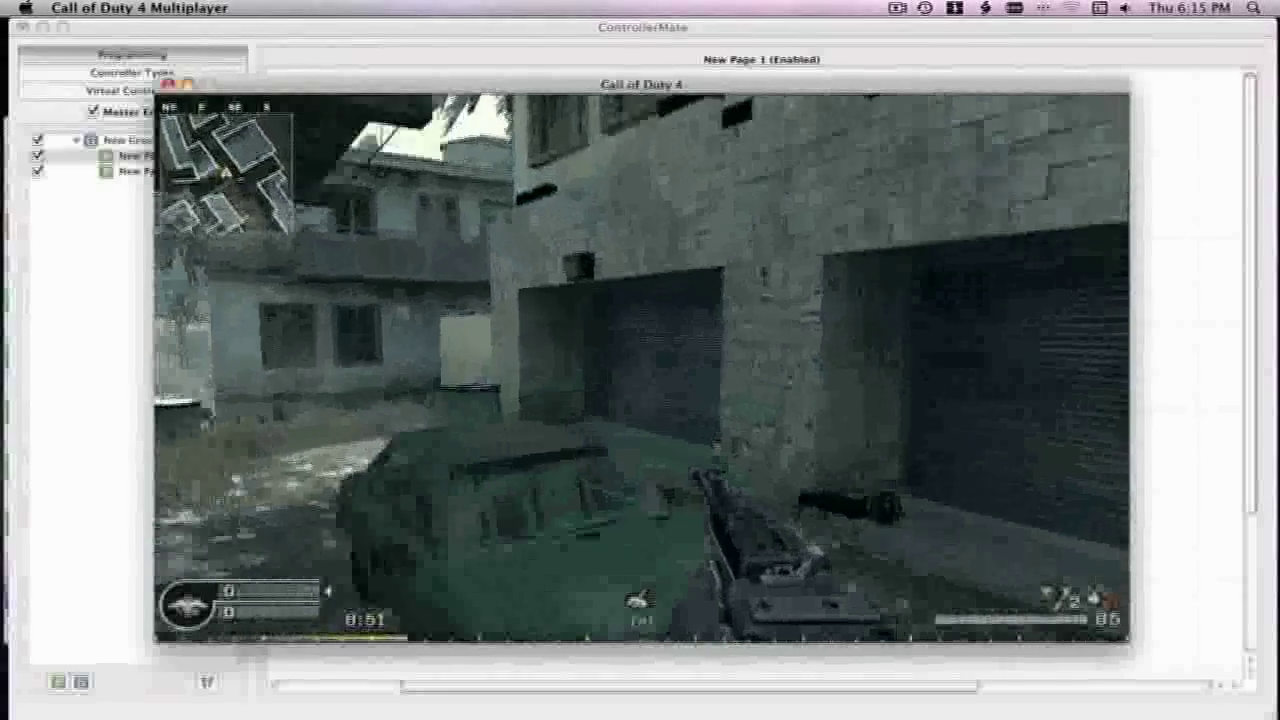
key("space")
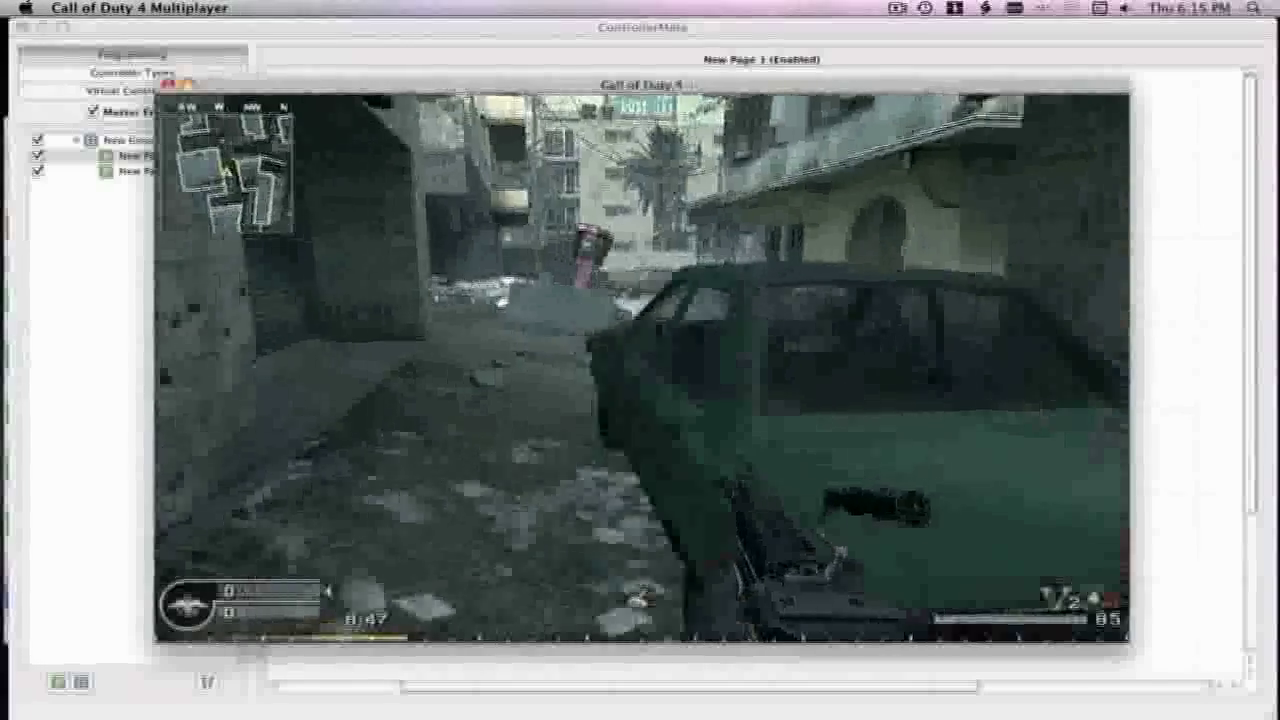
key("w")
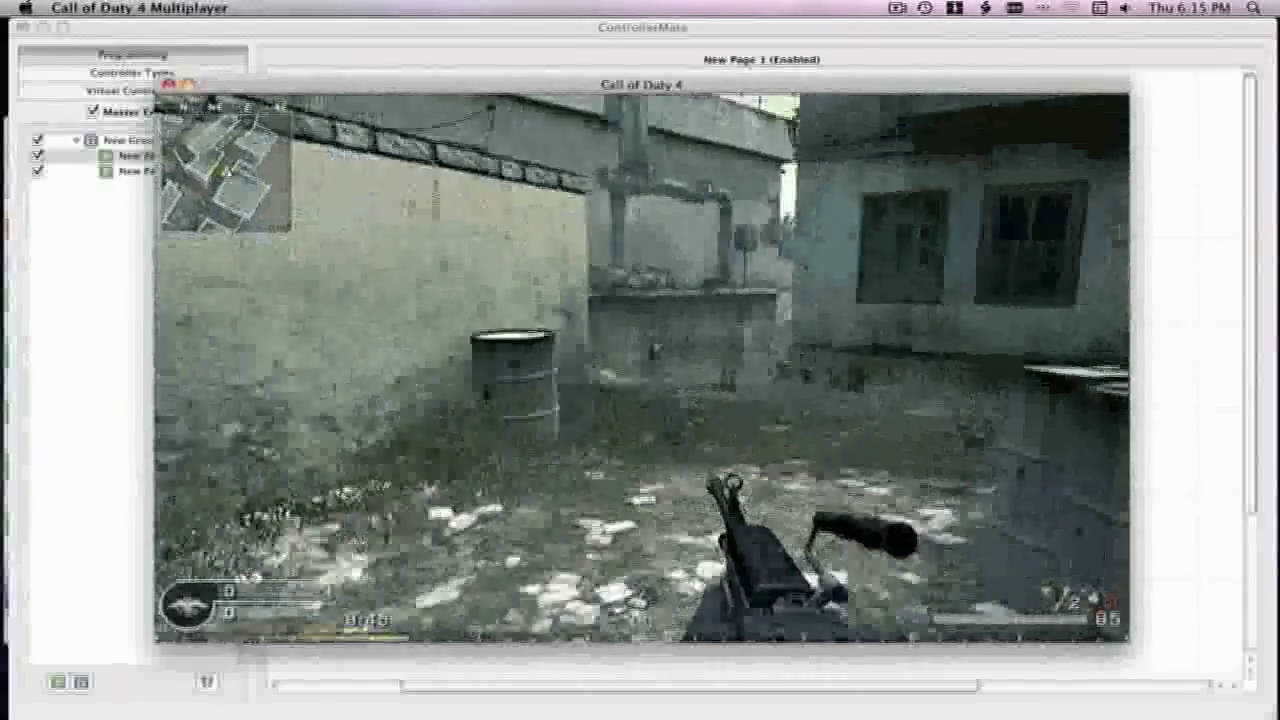
- Test sustained forward walking from the barrel alley past the palm trees to the wrecked pickup
key("w")
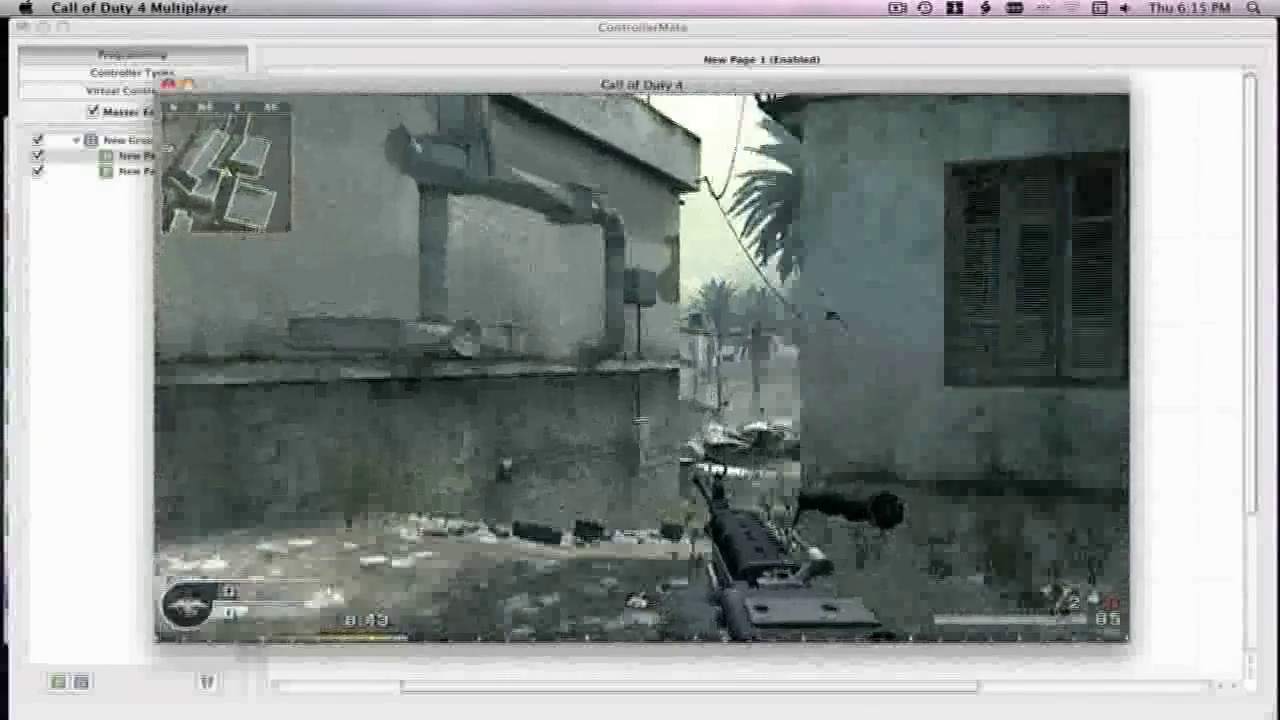
key("w")
key("Escape")
key("Escape")
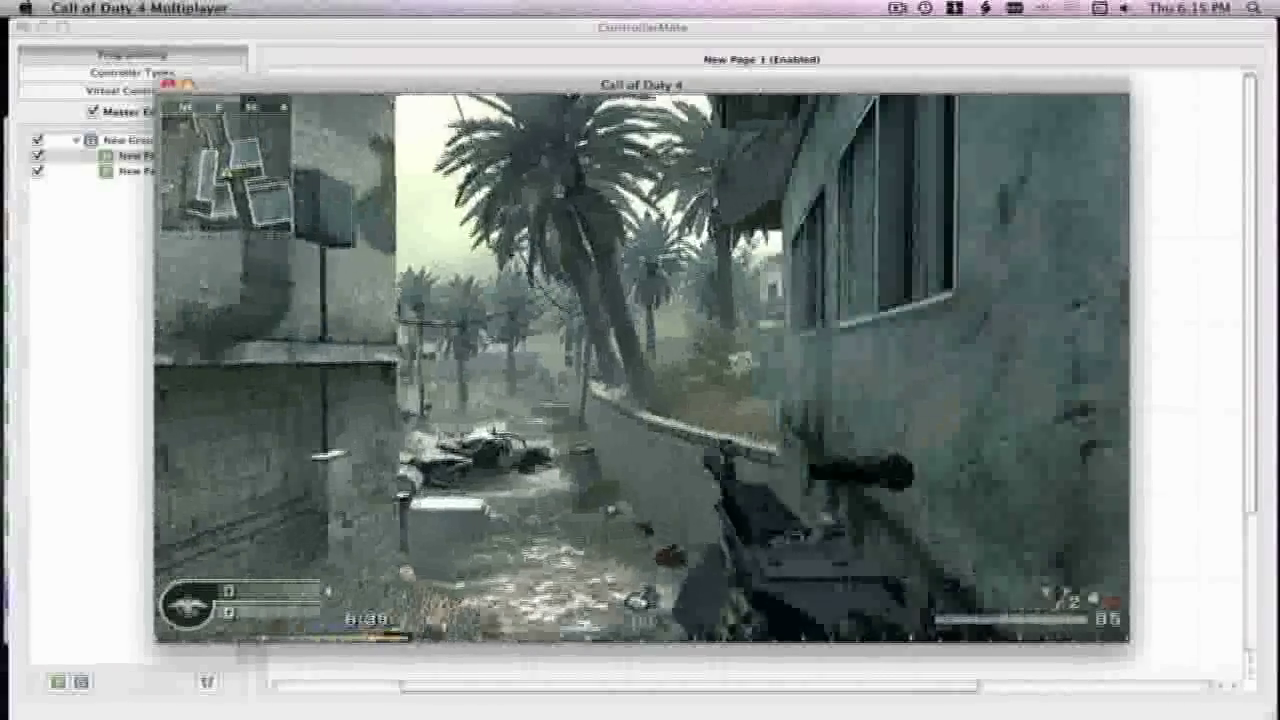
key("w")
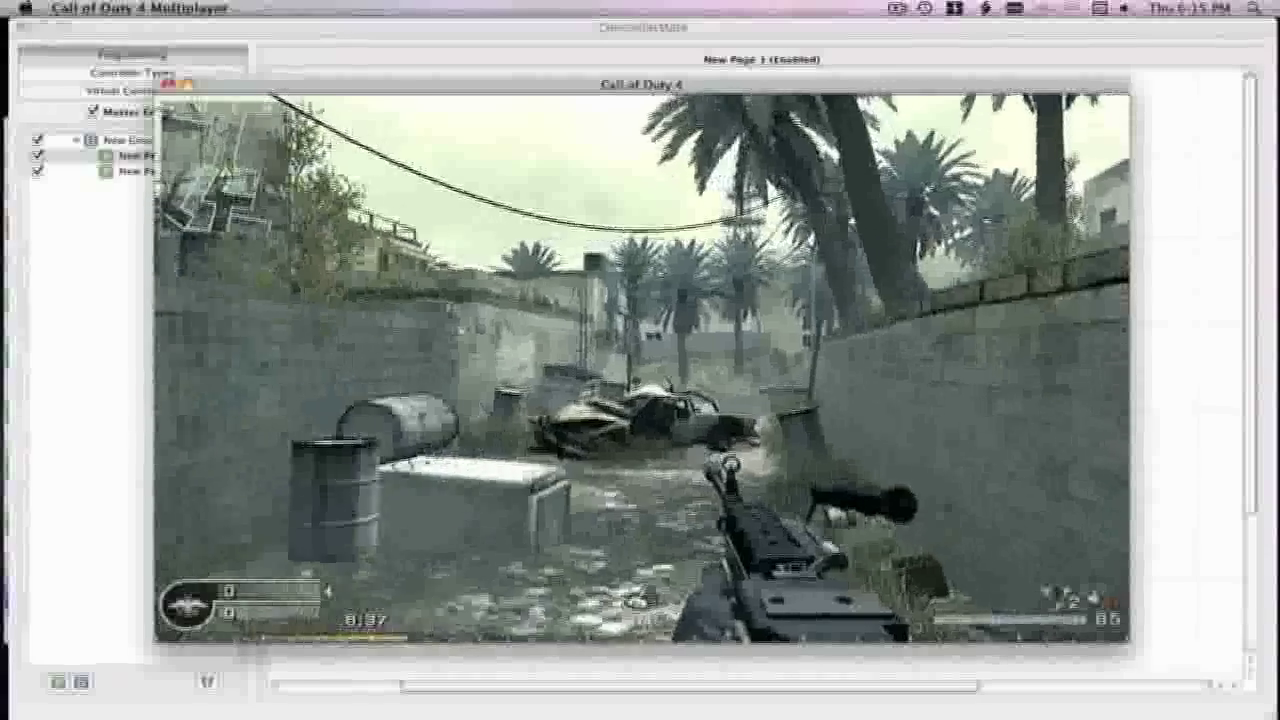
key("w")
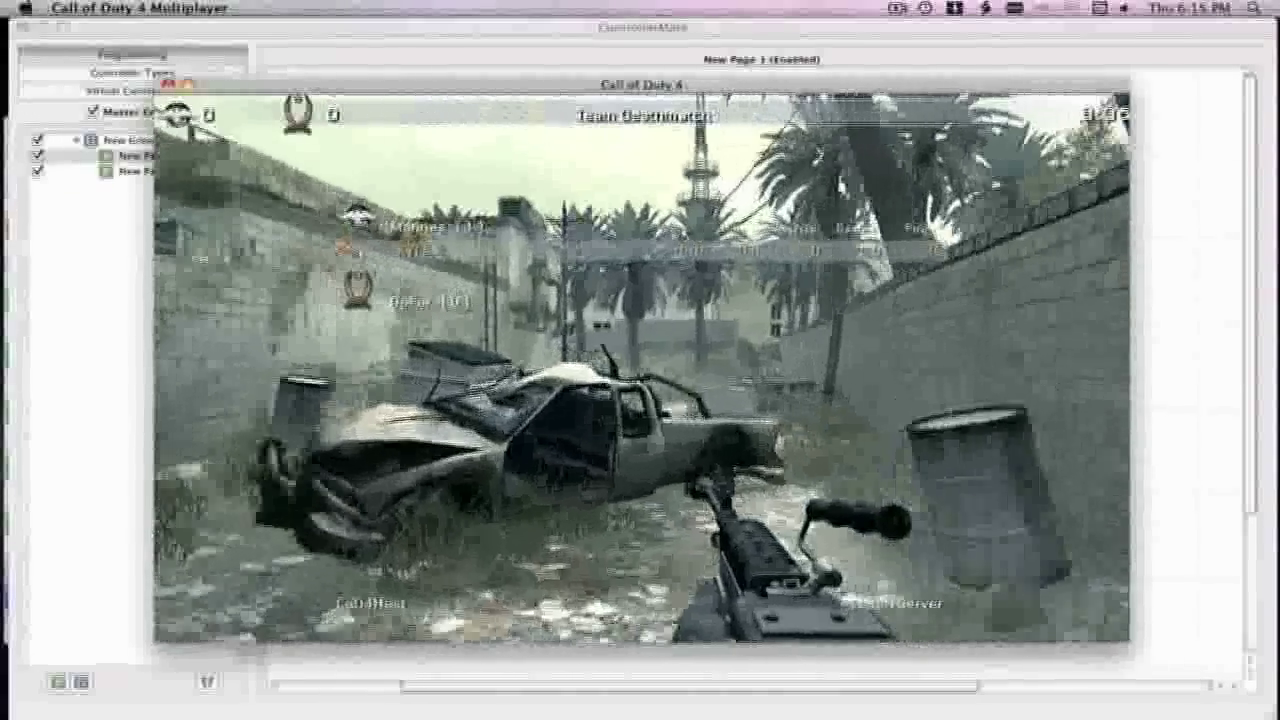
- Strafe past the dumpster with the scoreboard displayed and climb the ladder onto the rooftop with the air-conditioning units
key("a")
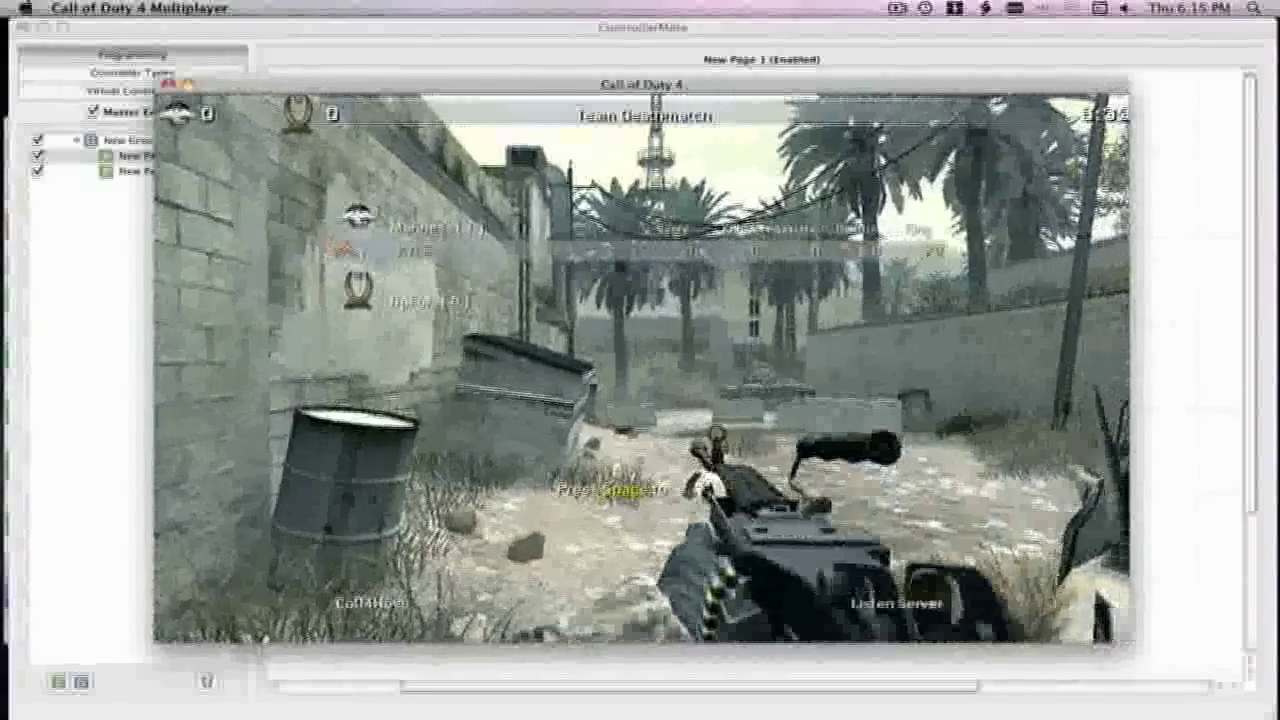
key("a")
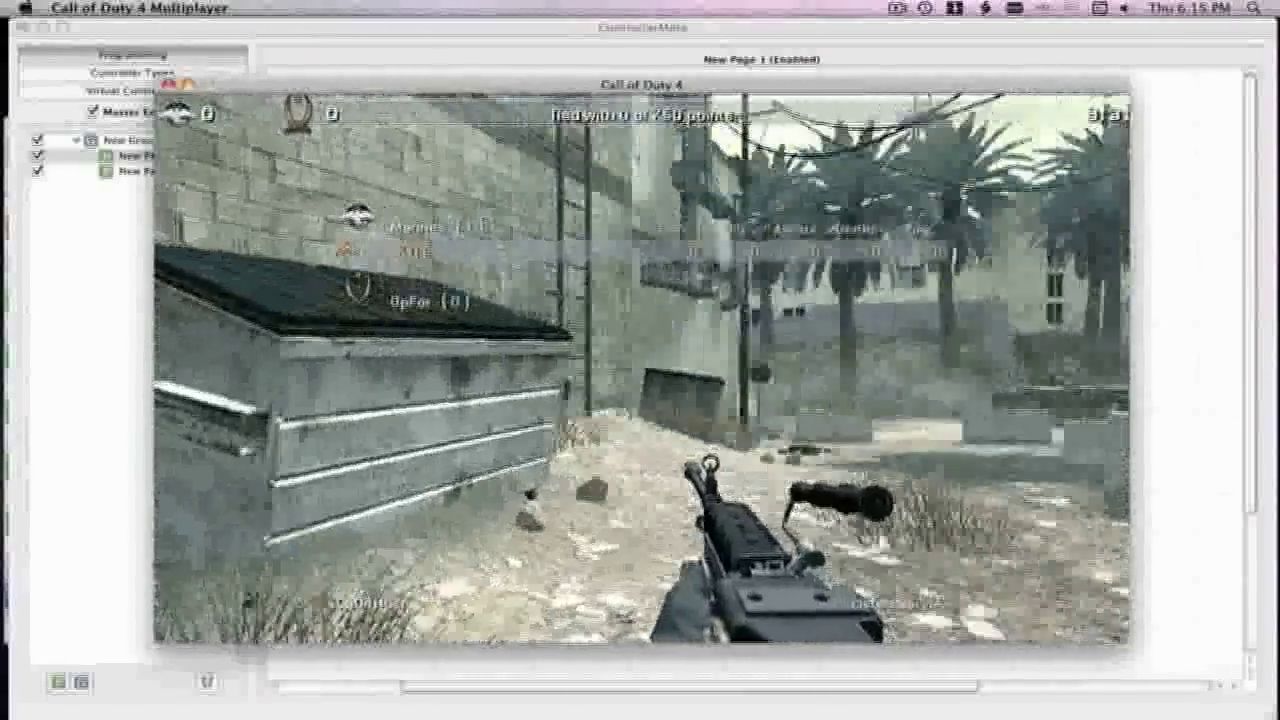
key("w")
key("w")
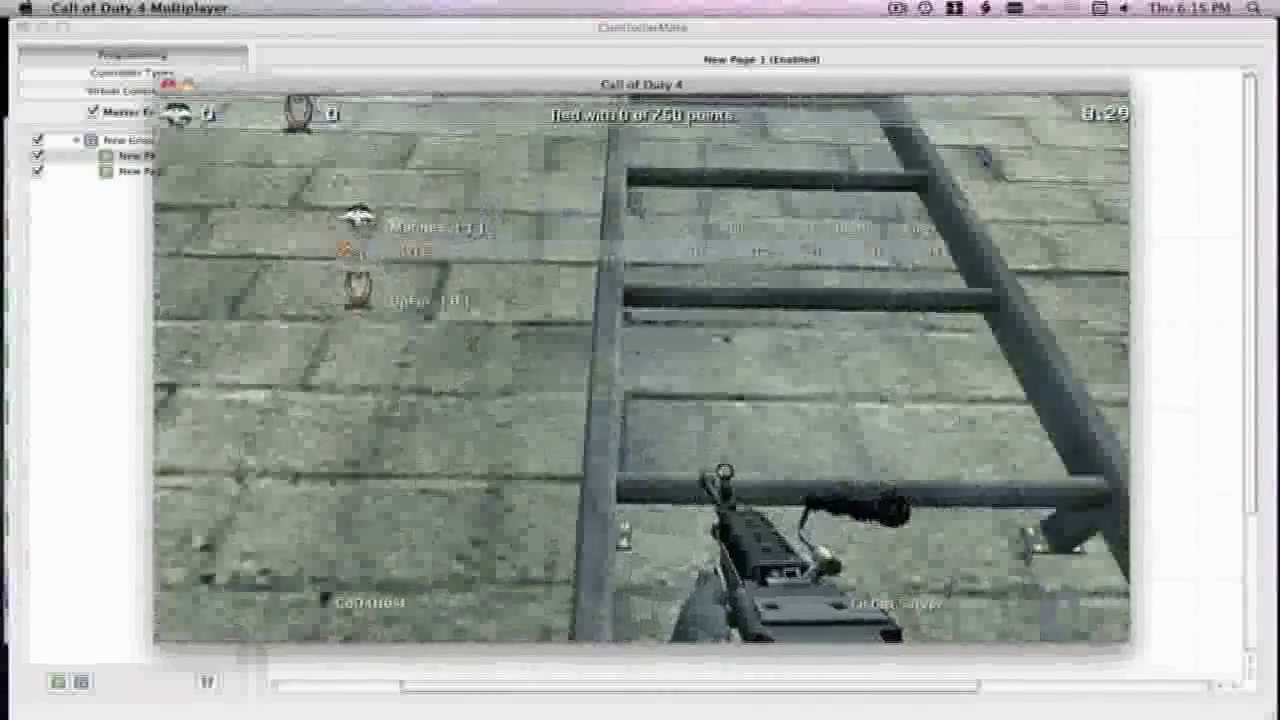
key("w")
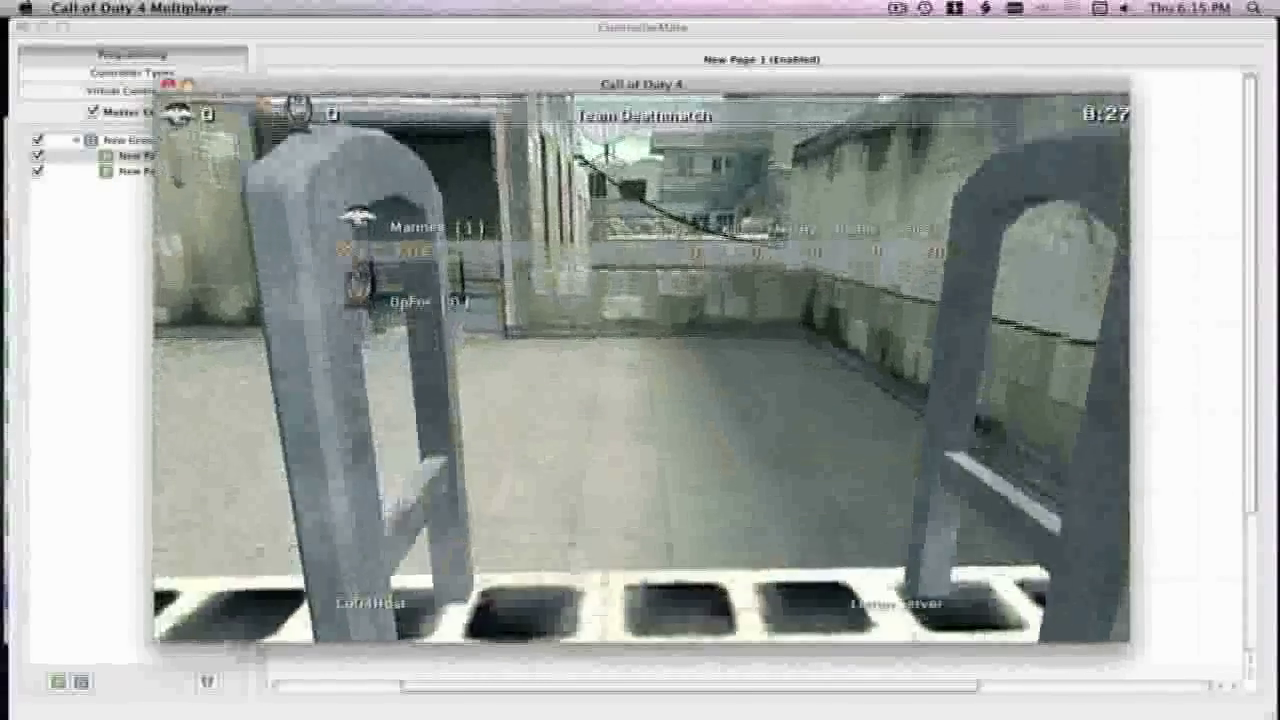
key("w")
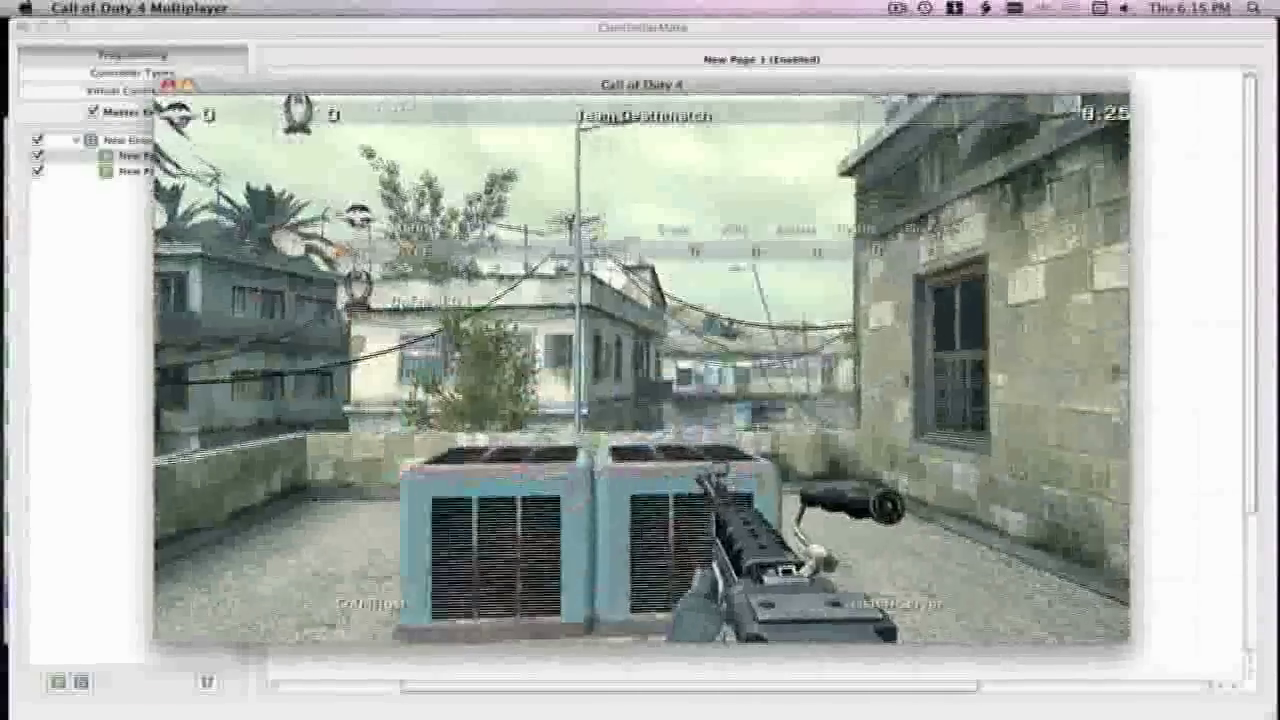
key("w")
- Hide the scoreboard and test aiming and jumping along the rooftop's perimeter wall
key("Tab")
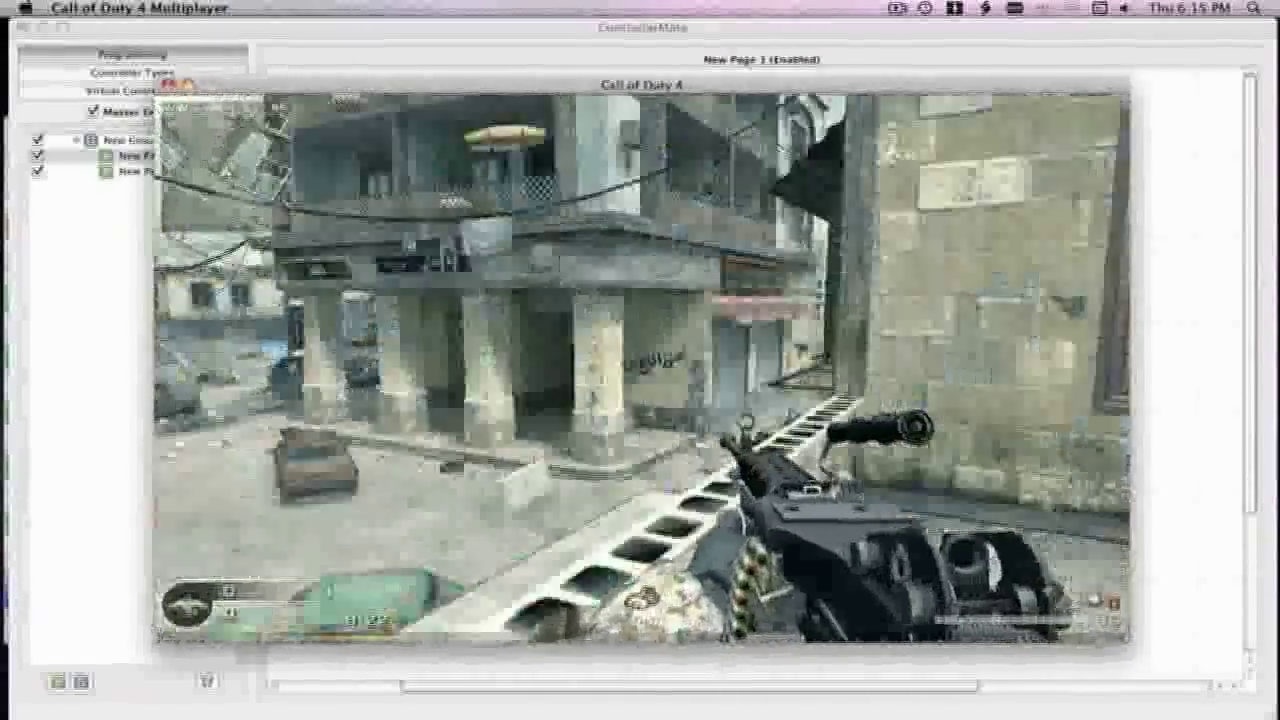
right_click(642, 368)
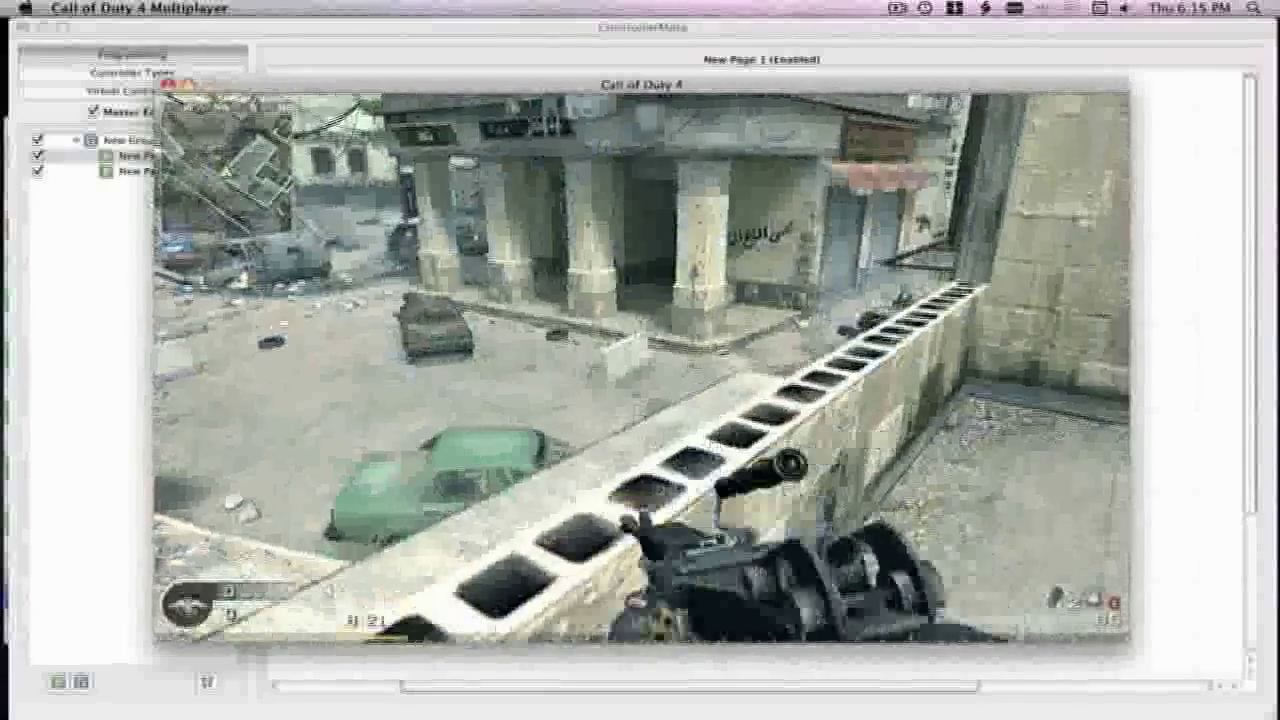
key("space")
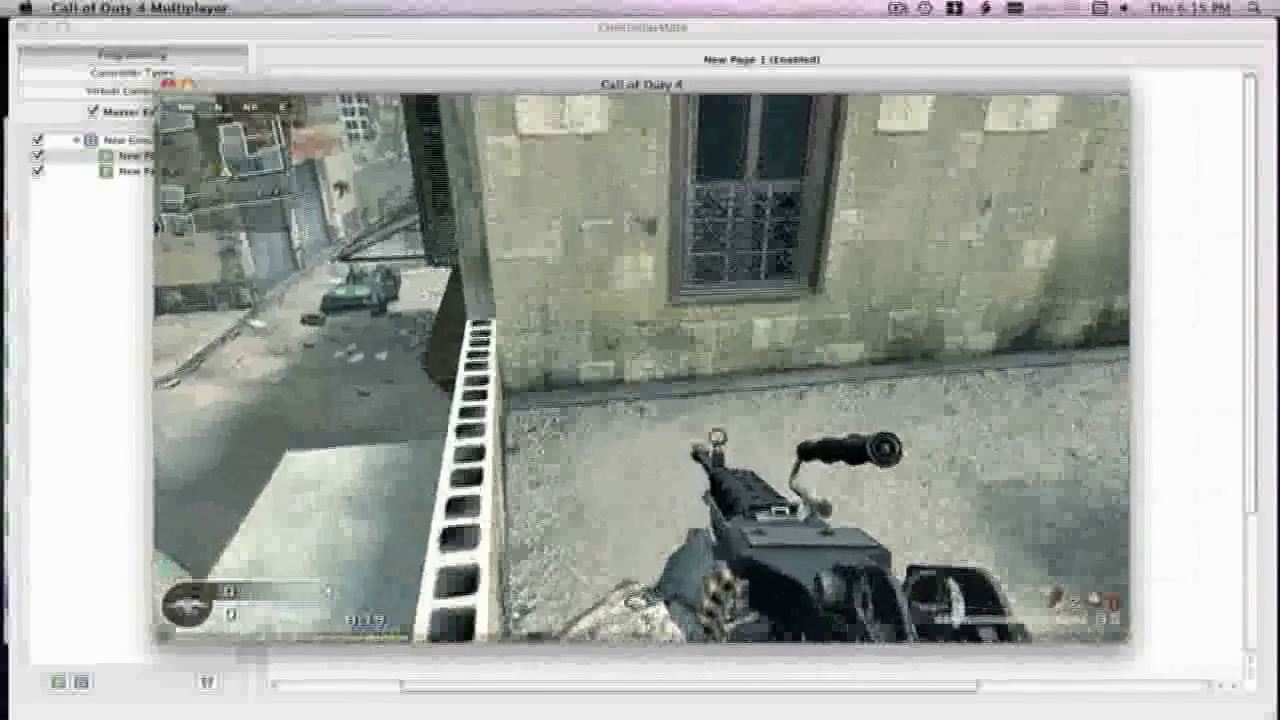
key("space")
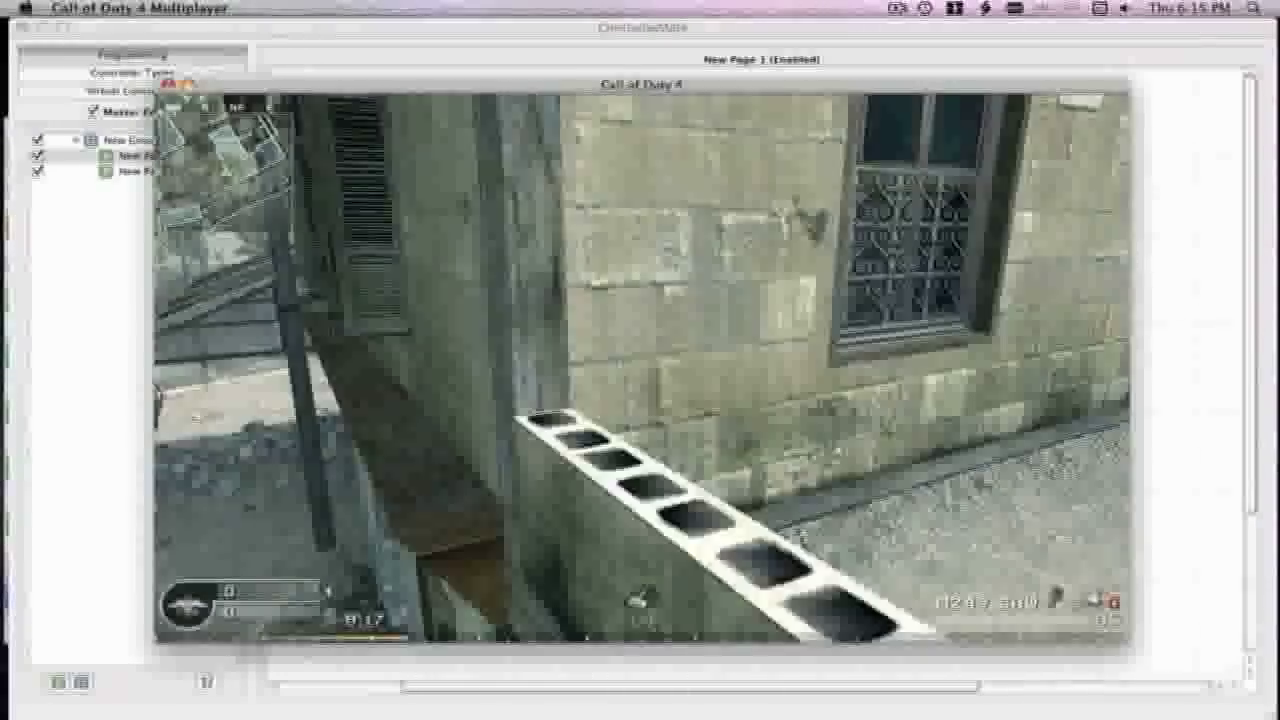
key("w")
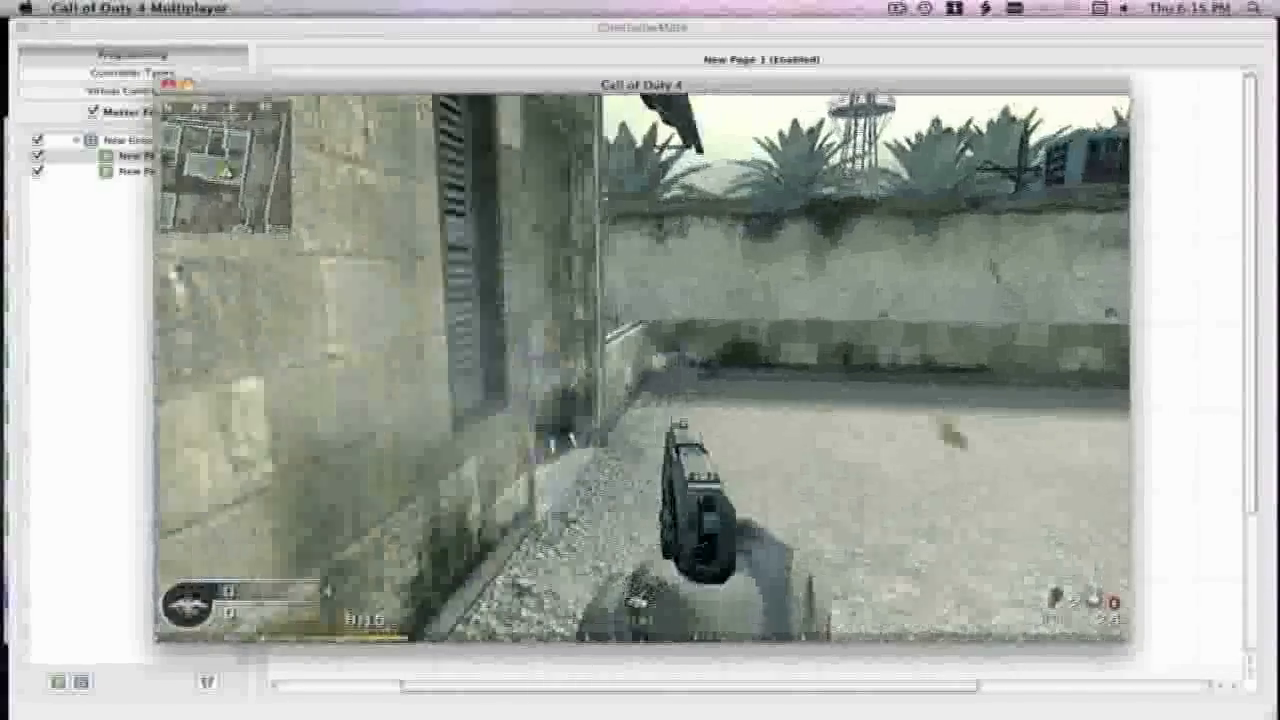
key("space")
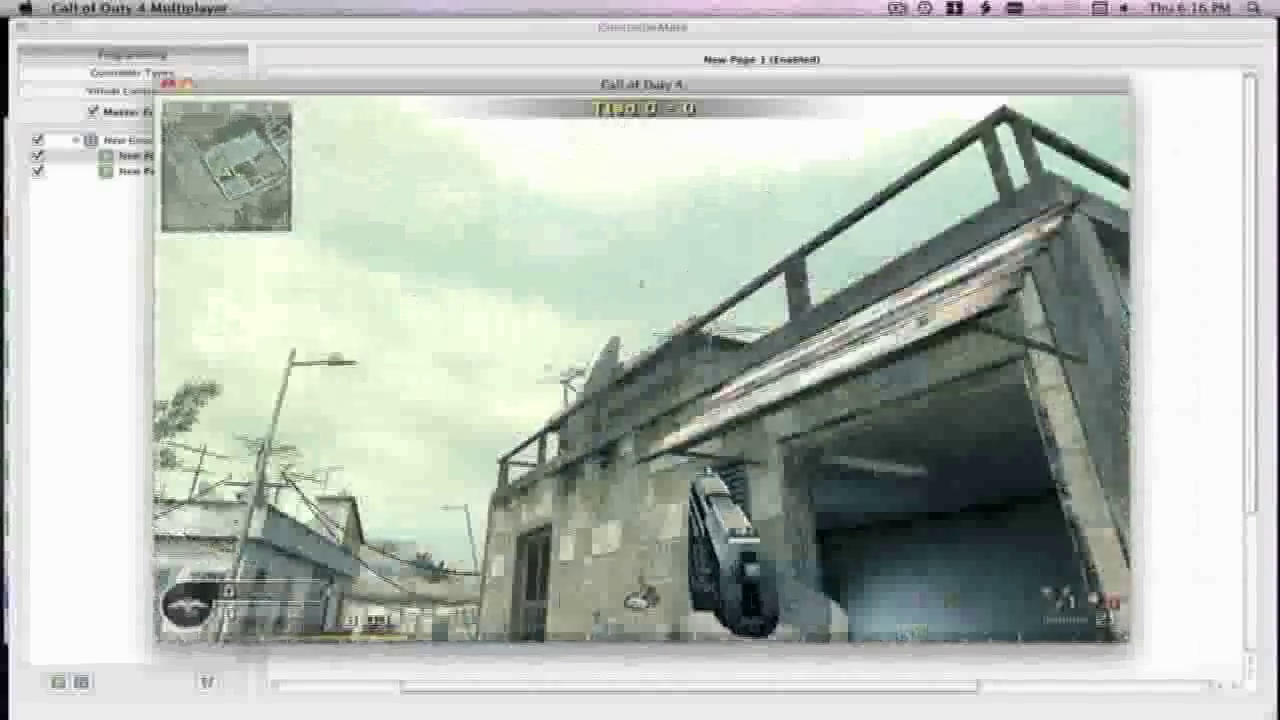
- Test moving backward and forward around the rooftop air-conditioning units and jump off the roof to the ground
key("s")
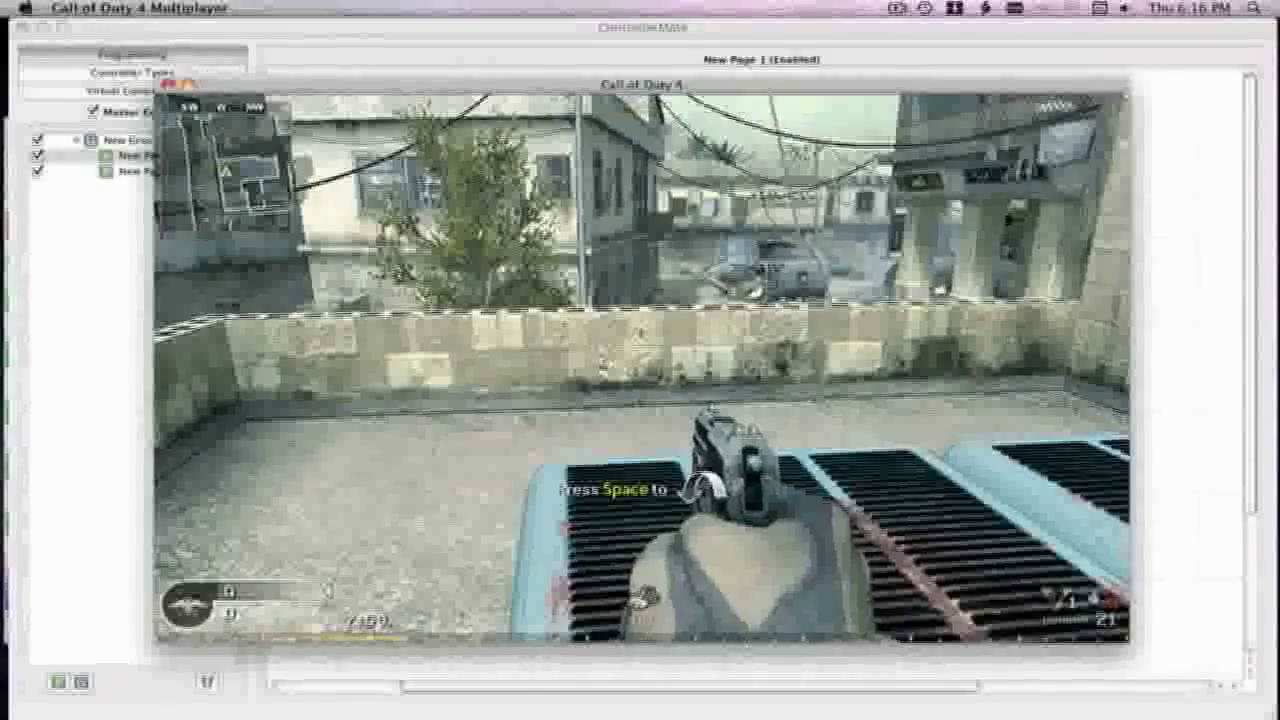
key("w")
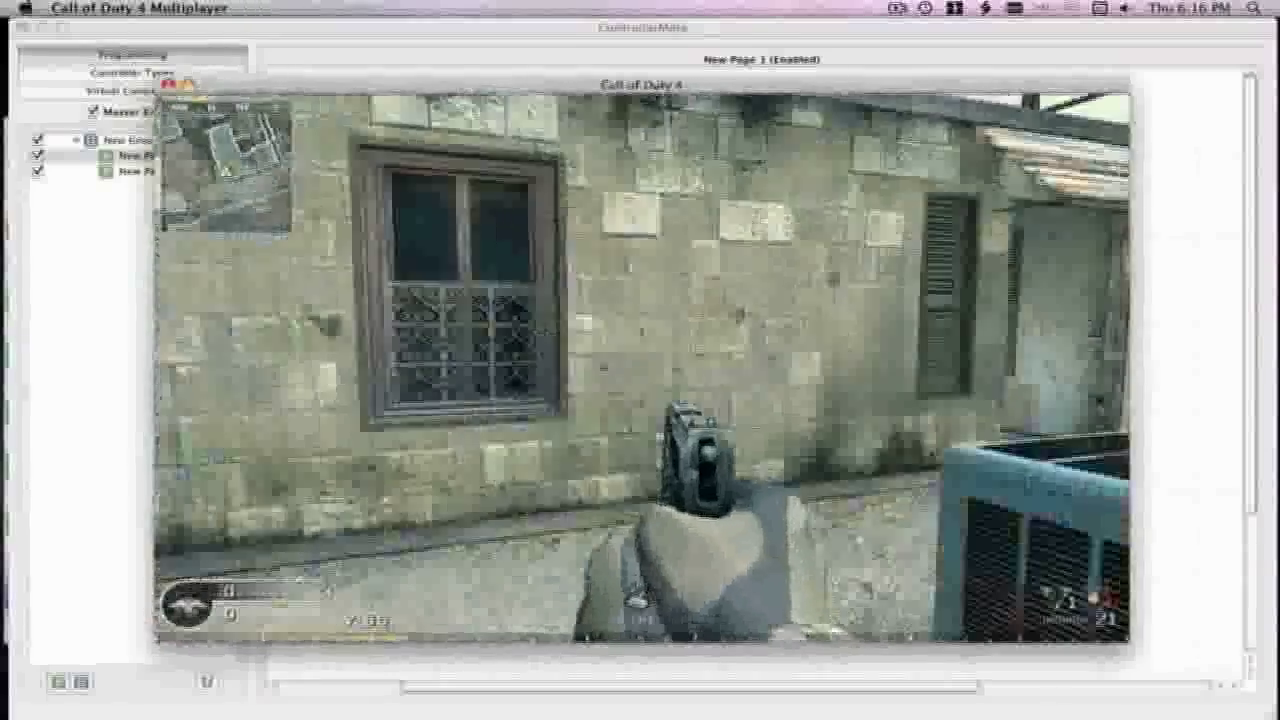
key("w")
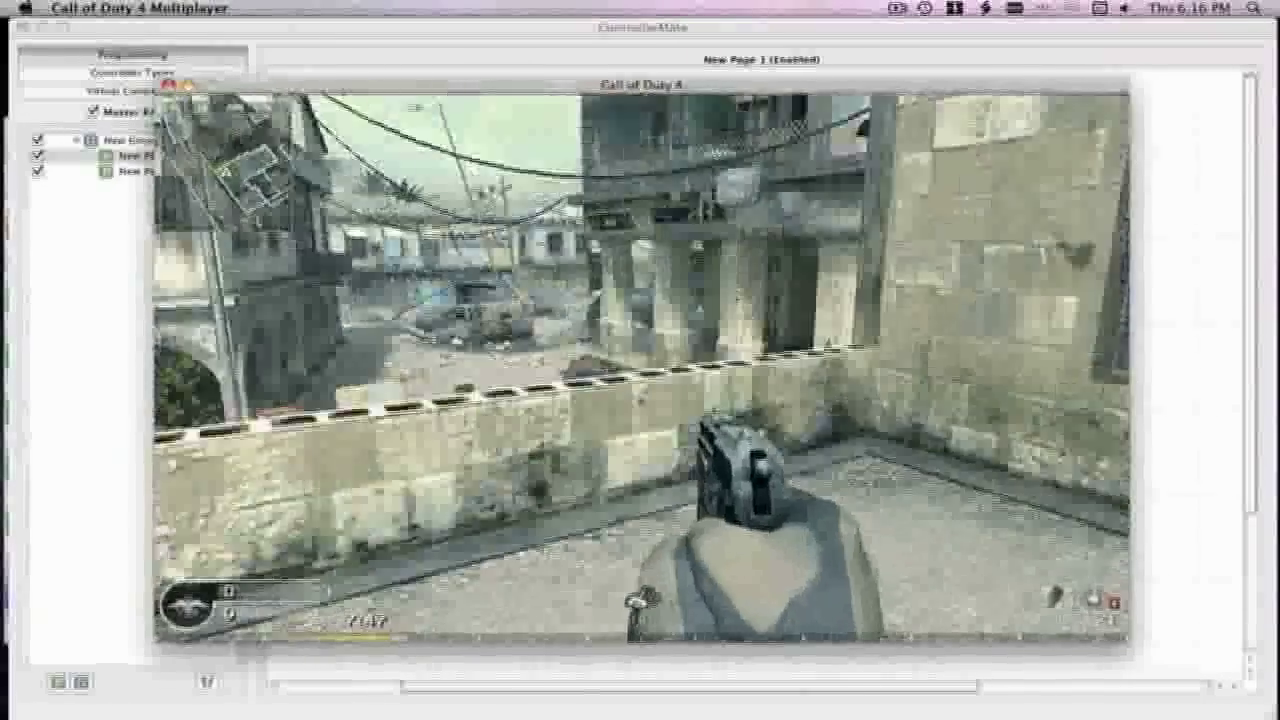
key("w")
key("space")
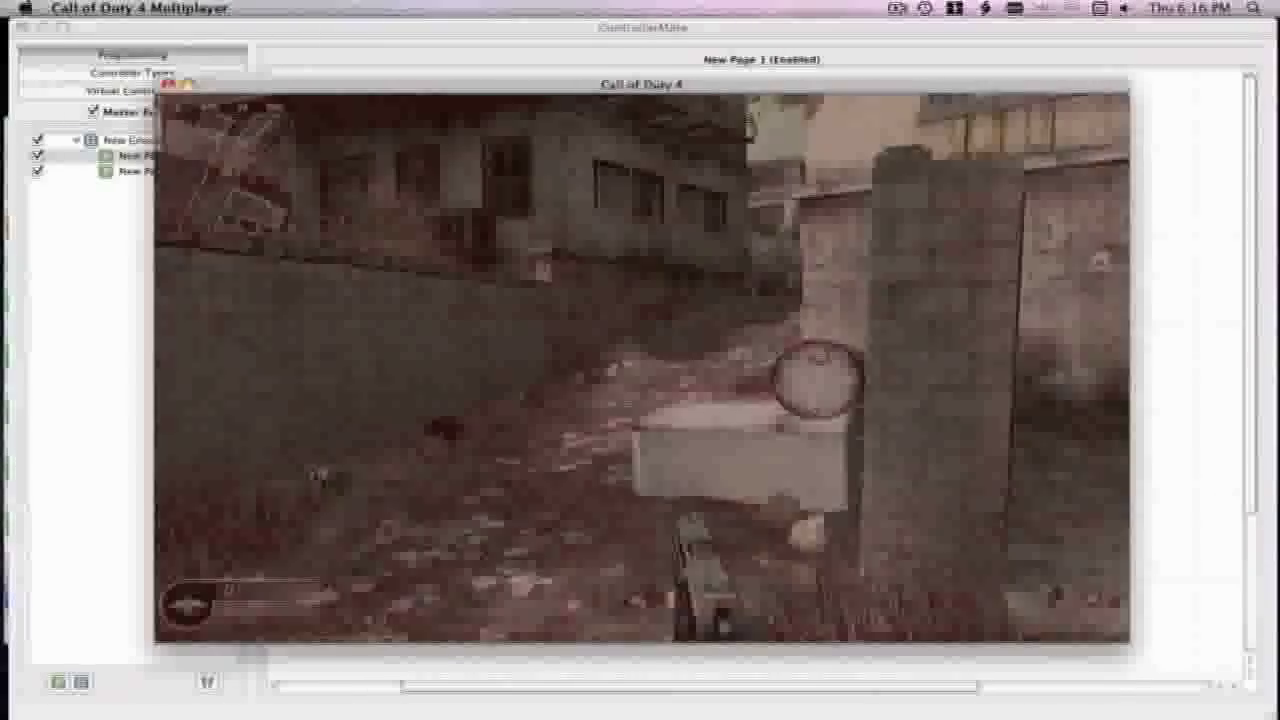
- Run to the barrels beside the block wall, jump up and drop down into the alley
key("w")
key("w")
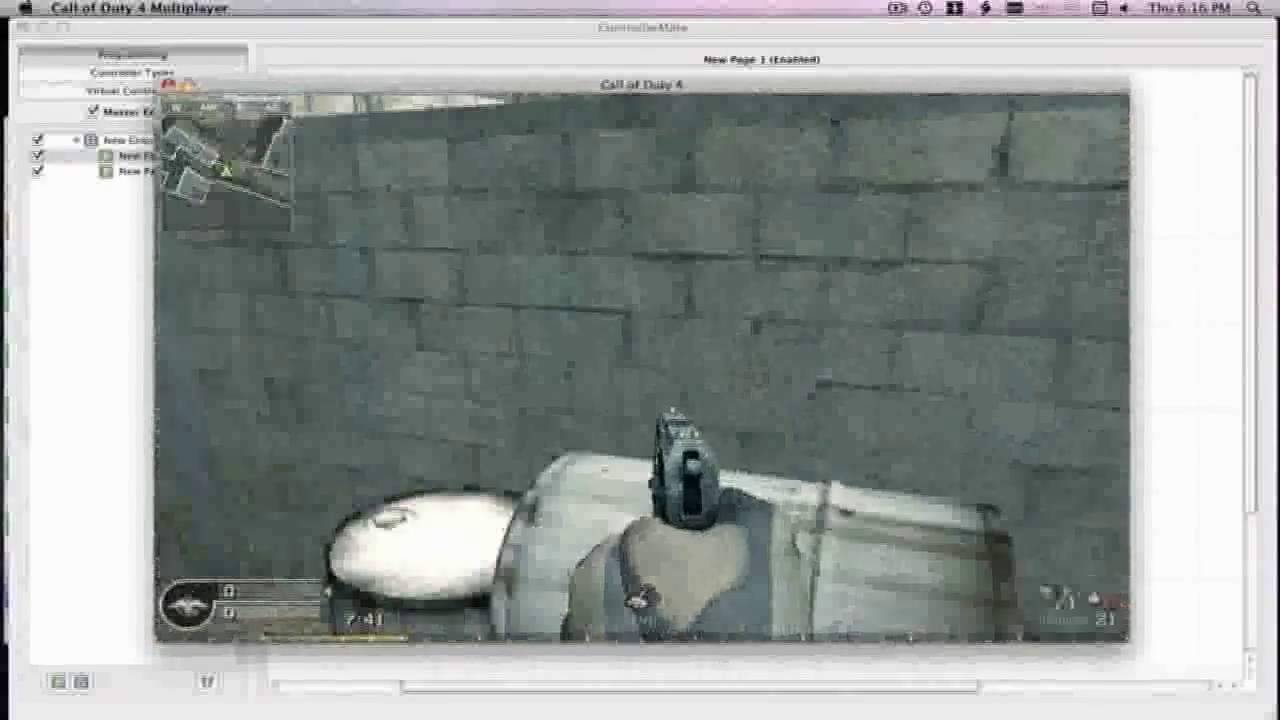
key("space")
key("w")
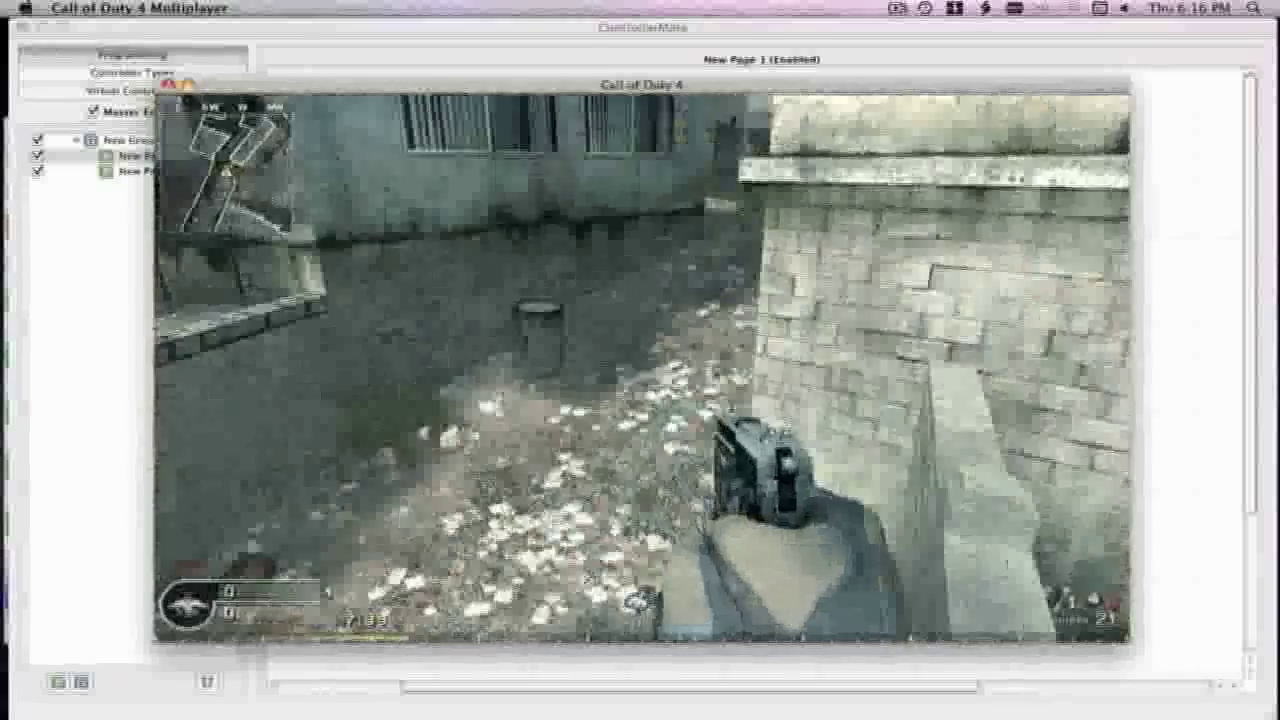
key("w")
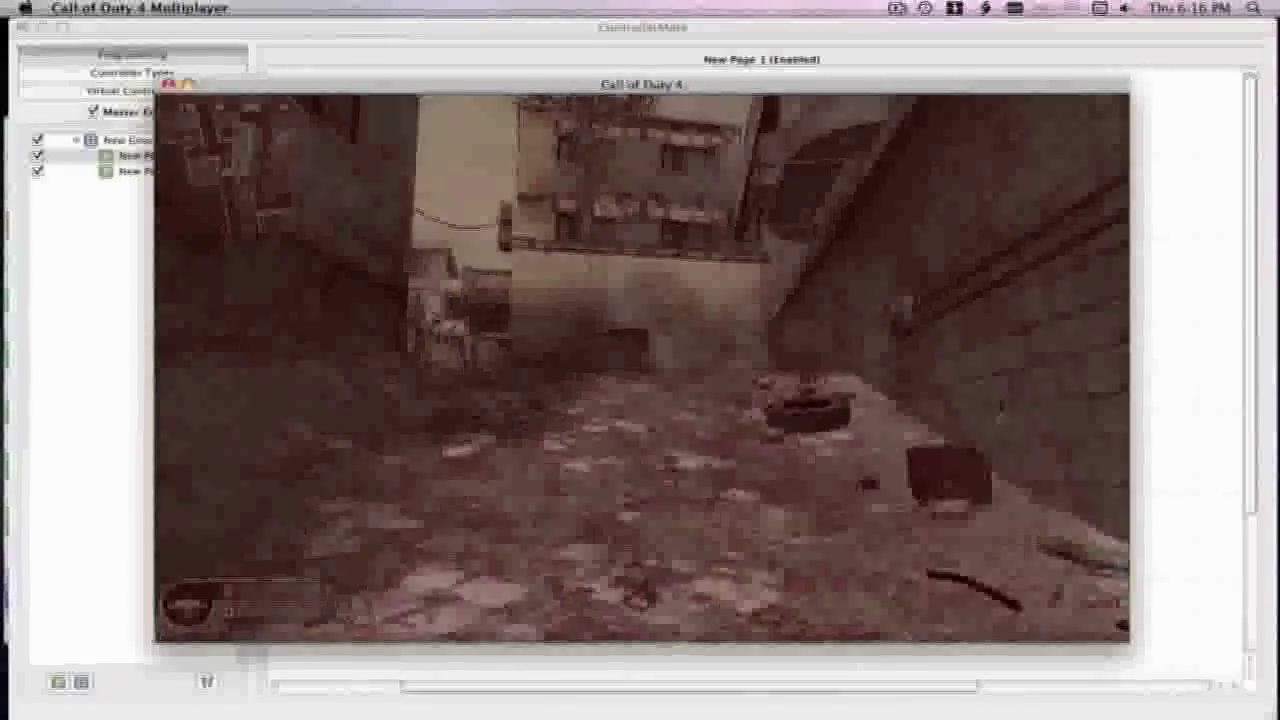
- Walk down the alley past the dark green car and test lowering the stance before moving on
key("w")
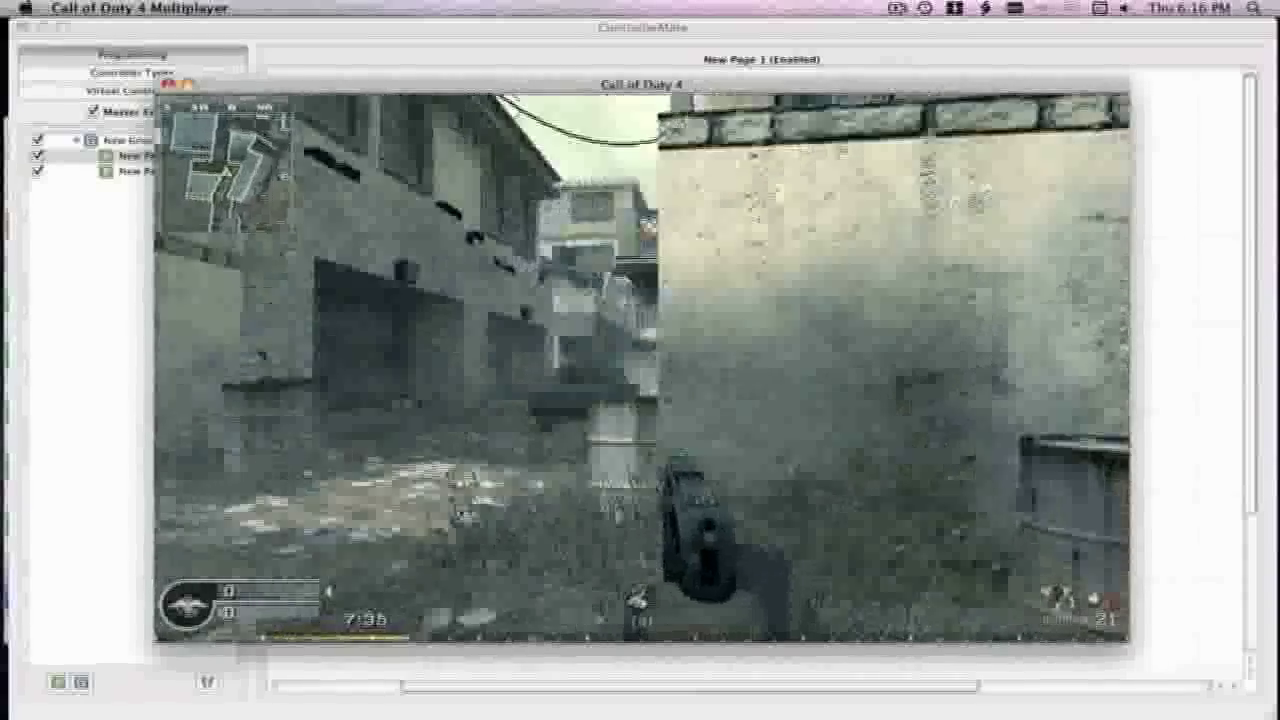
key("w")
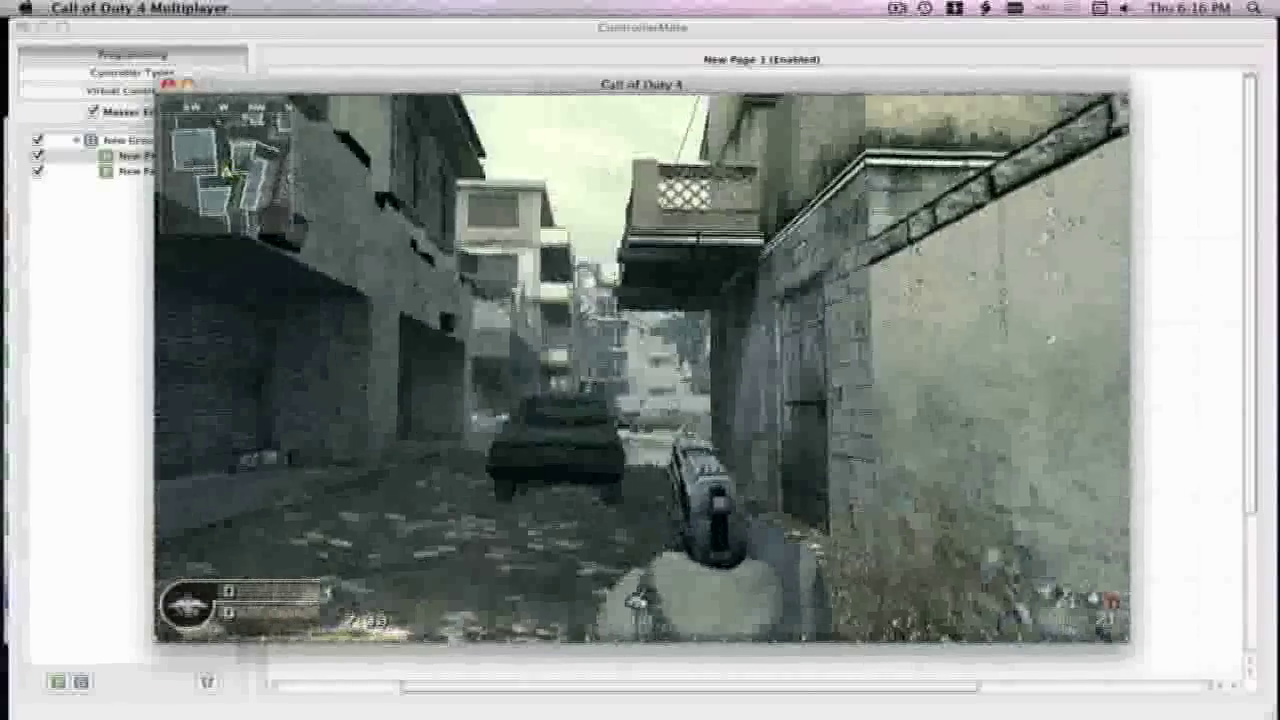
key("w")
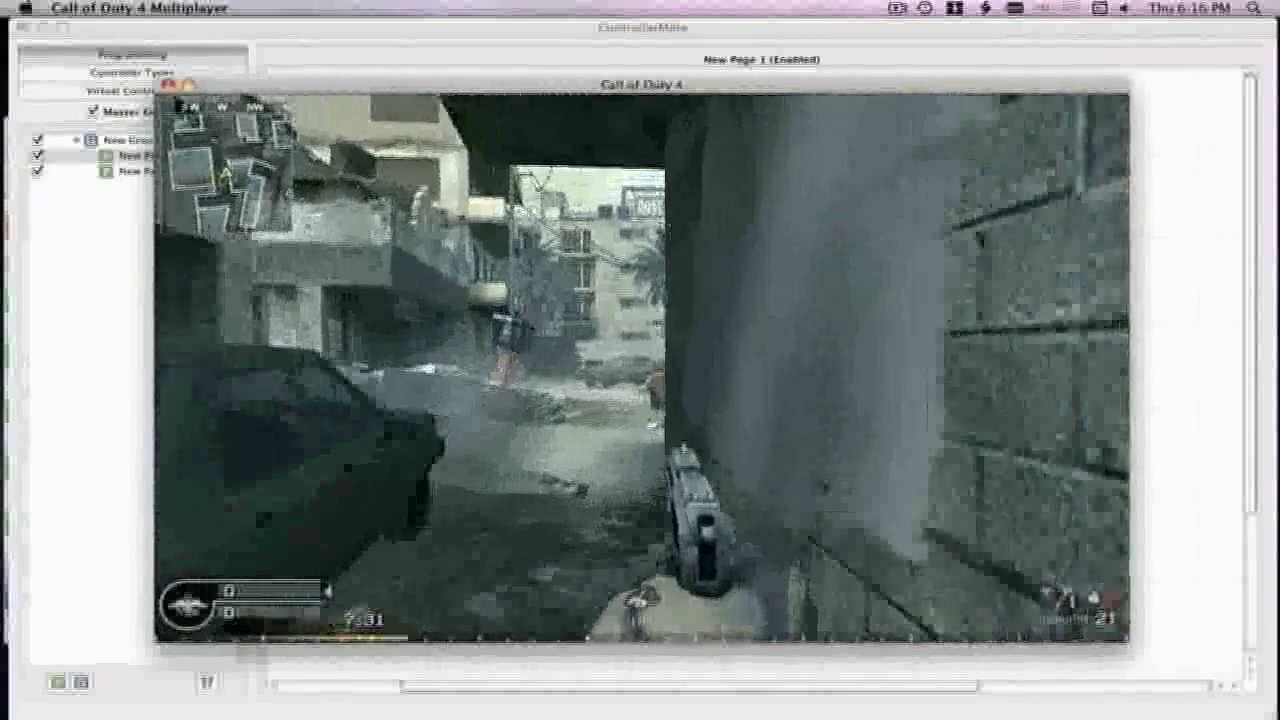
key("ctrl")
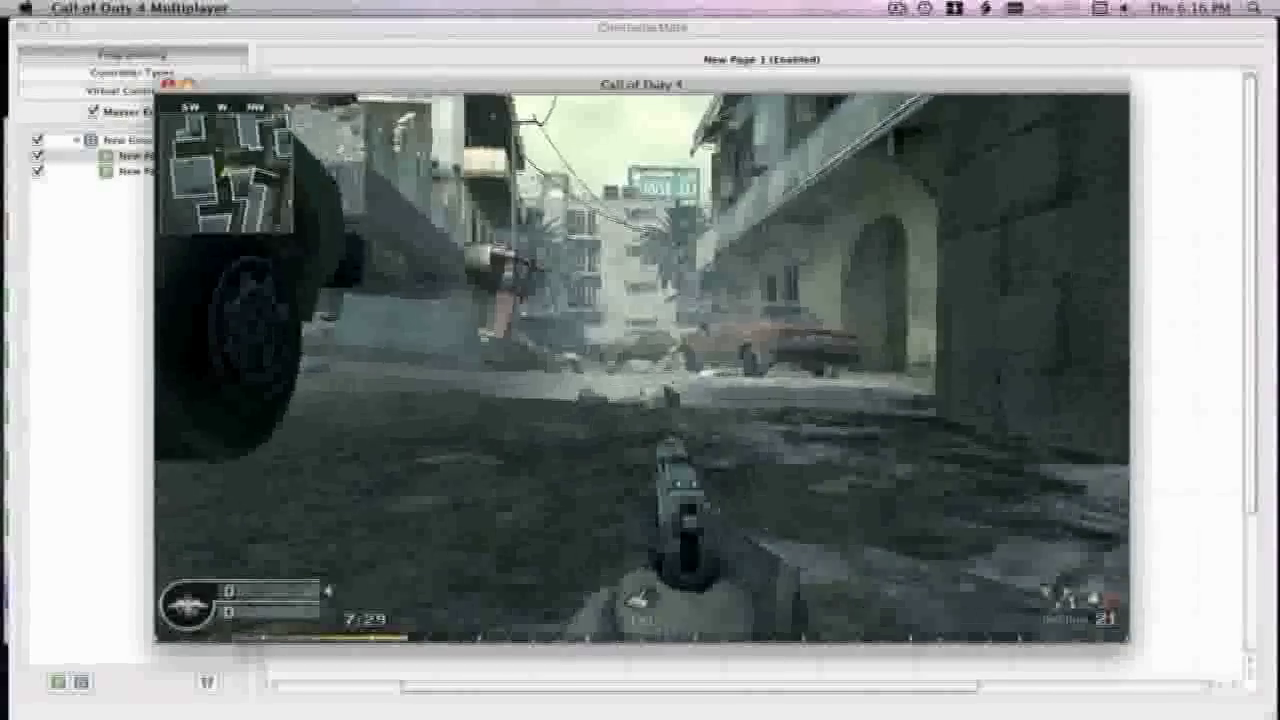
key("w")
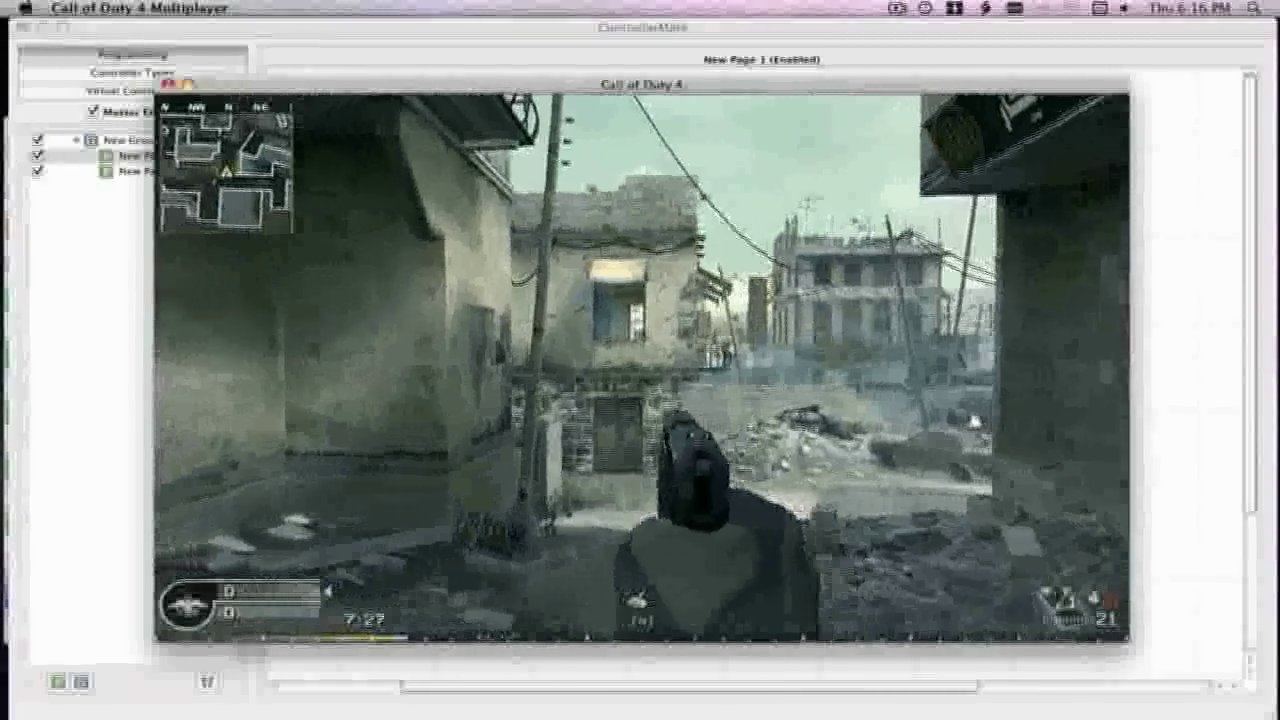
- Test sidestepping in both directions near the red car and advance to the sandbag barrier
key("a")
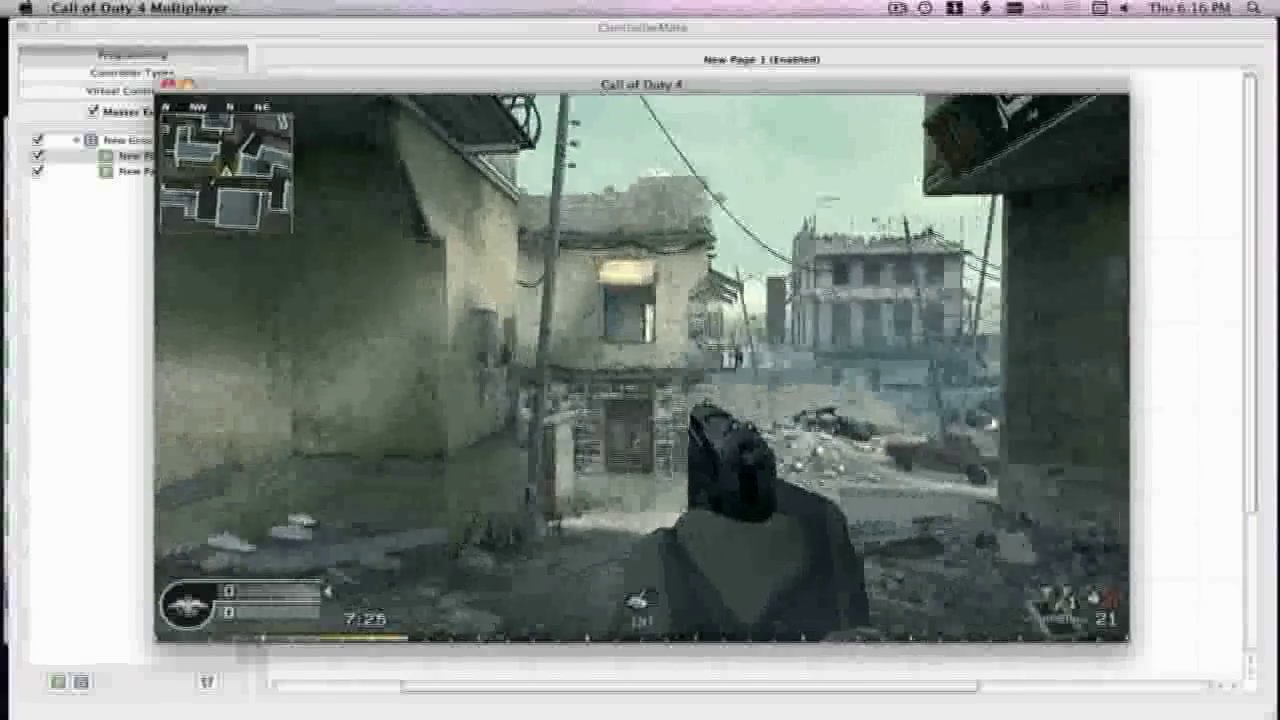
key("d")
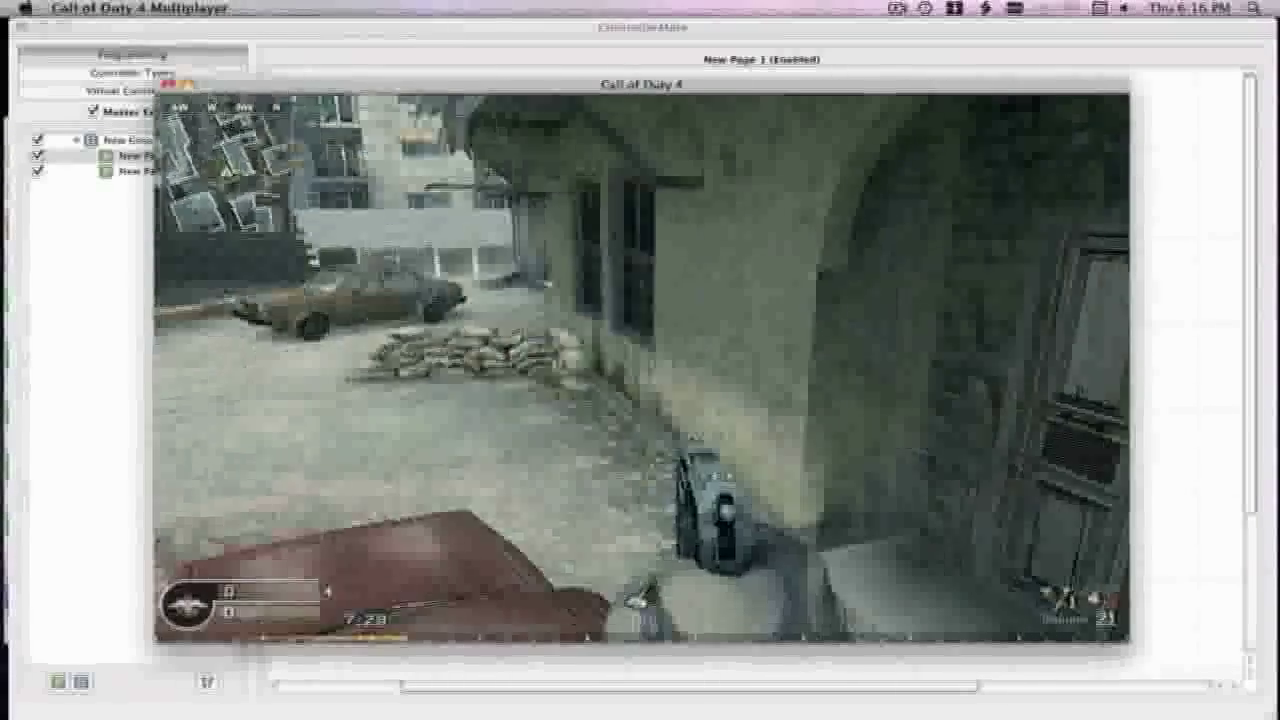
key("a")
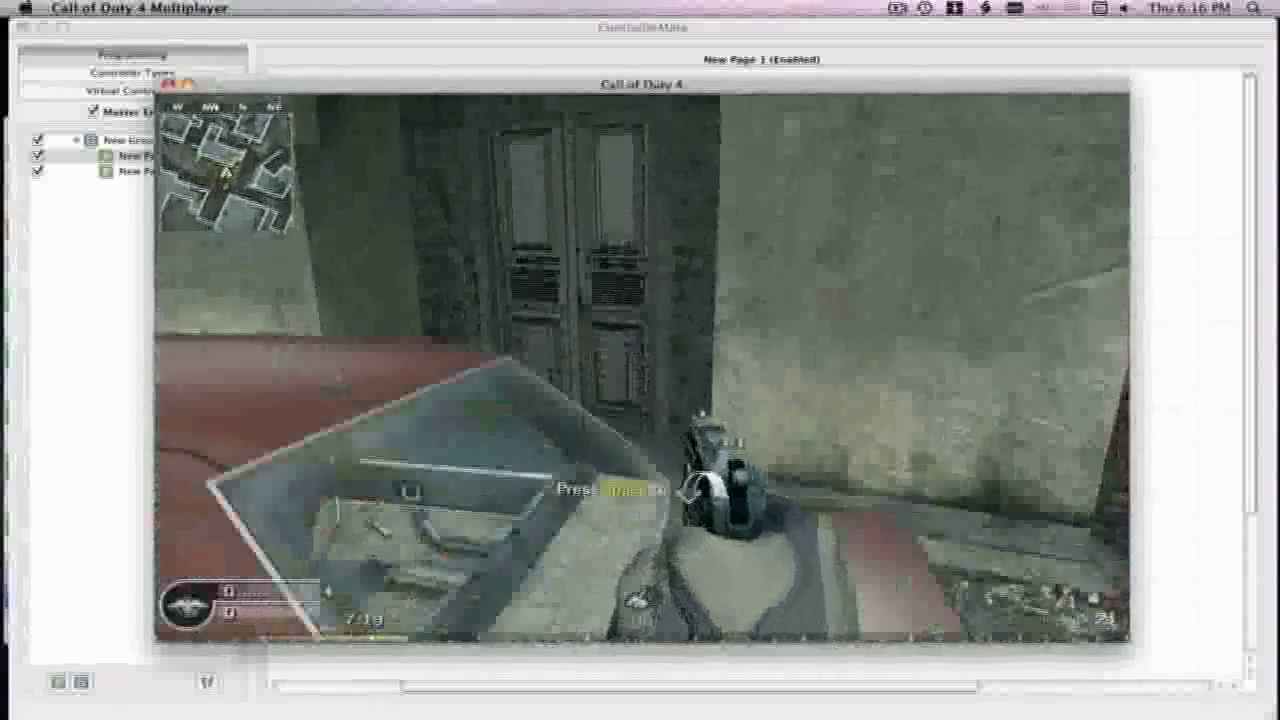
key("w")
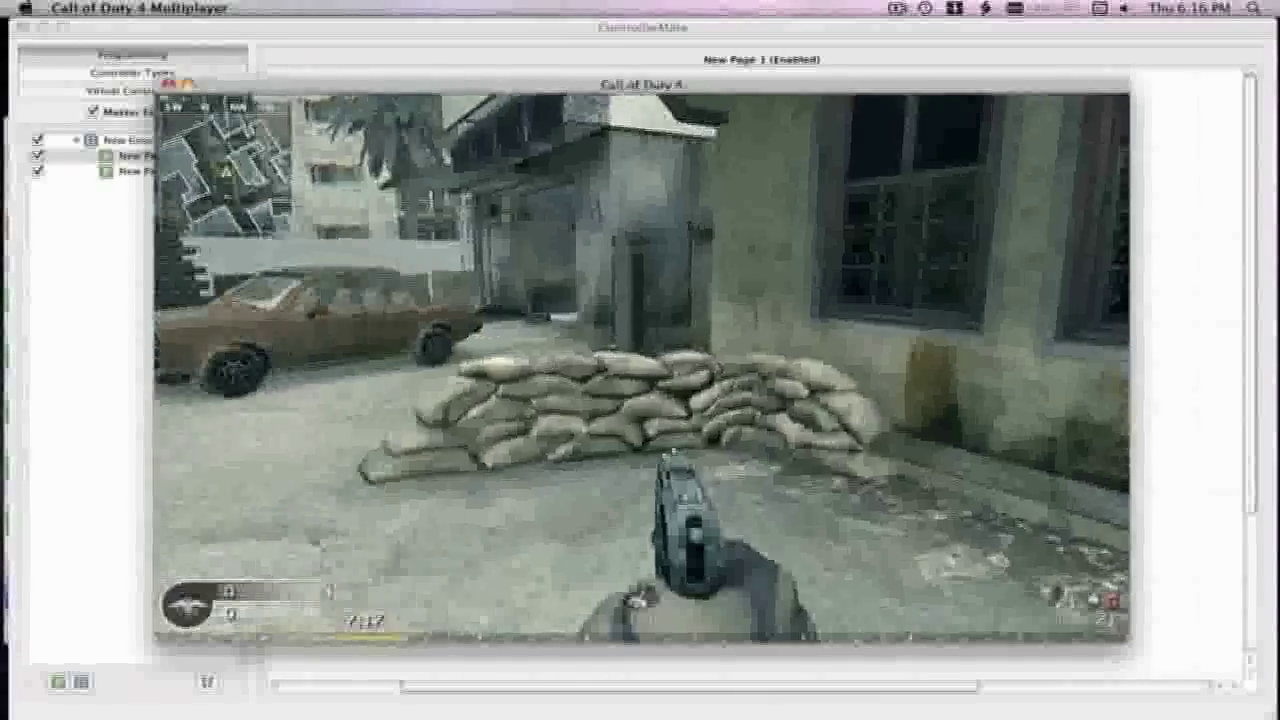
- Run from the sandbags past the block walls and along the grassy path to the doorway of the blue room
key("w")
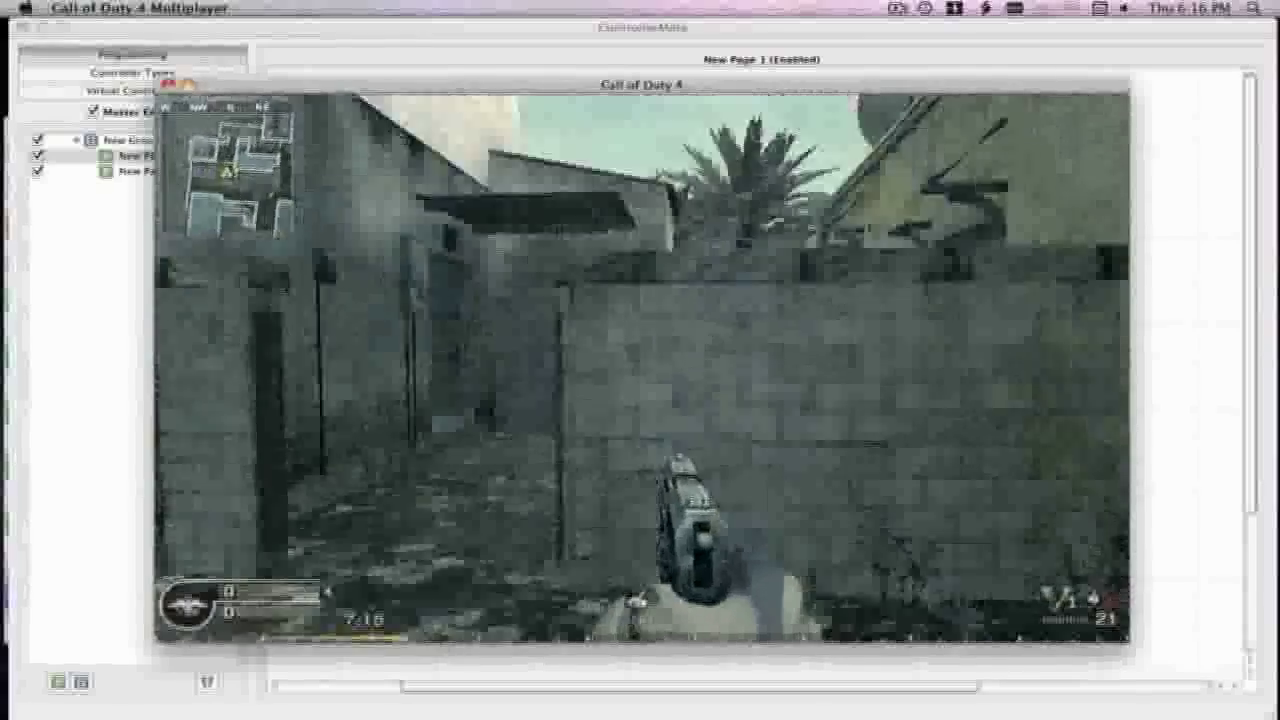
key("w")
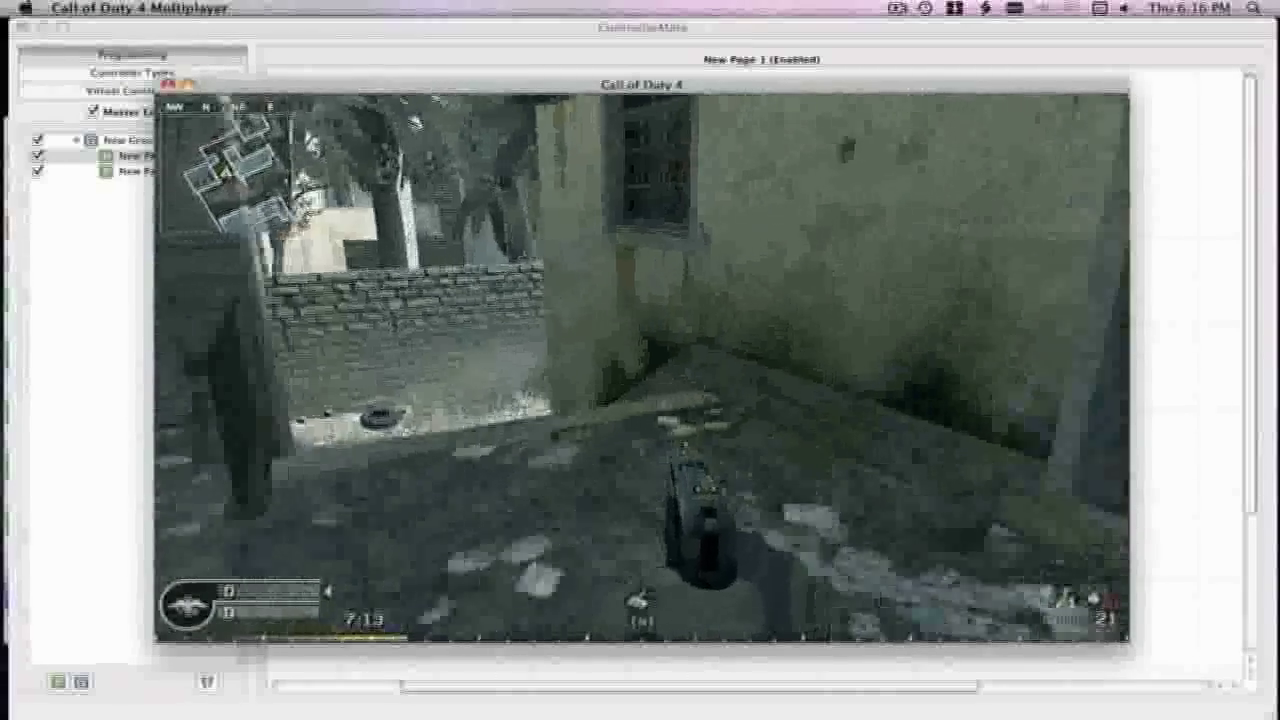
key("w")
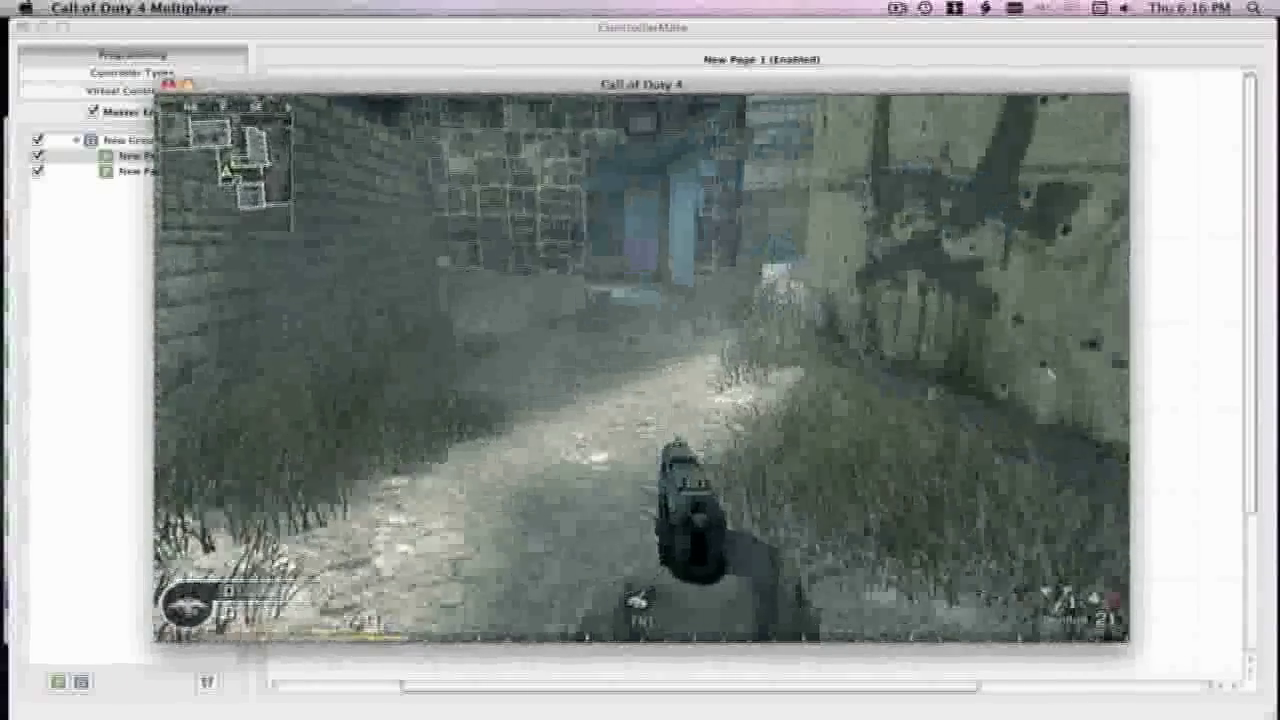
key("w")
key("w")
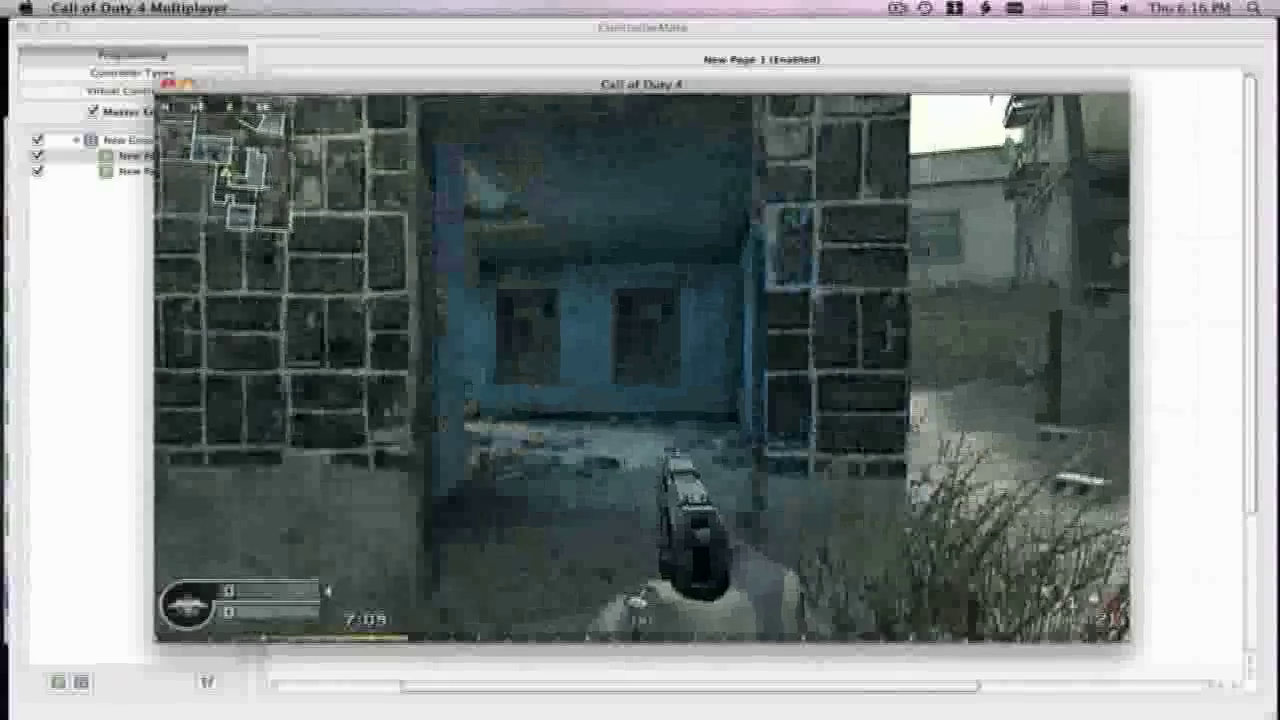
- Go through the building to the upper-floor window overlooking the wrecked cars, and open the in-game options menu
key("w")
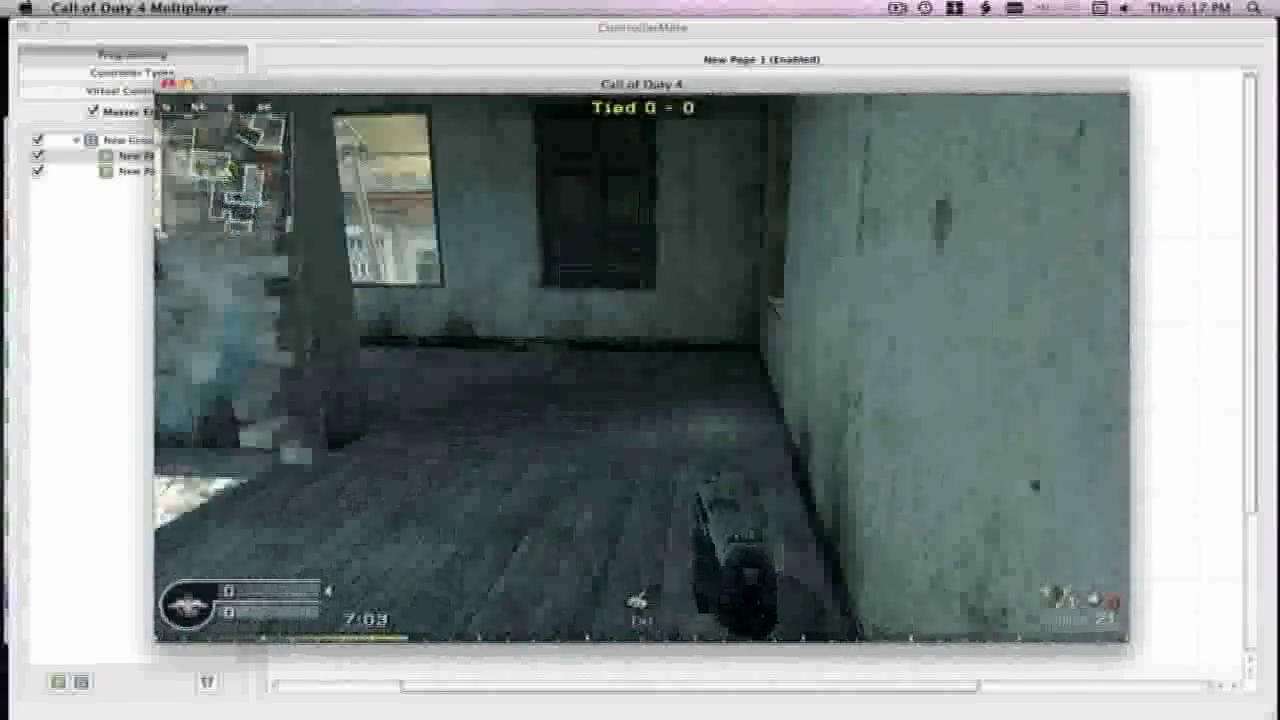
key("w")
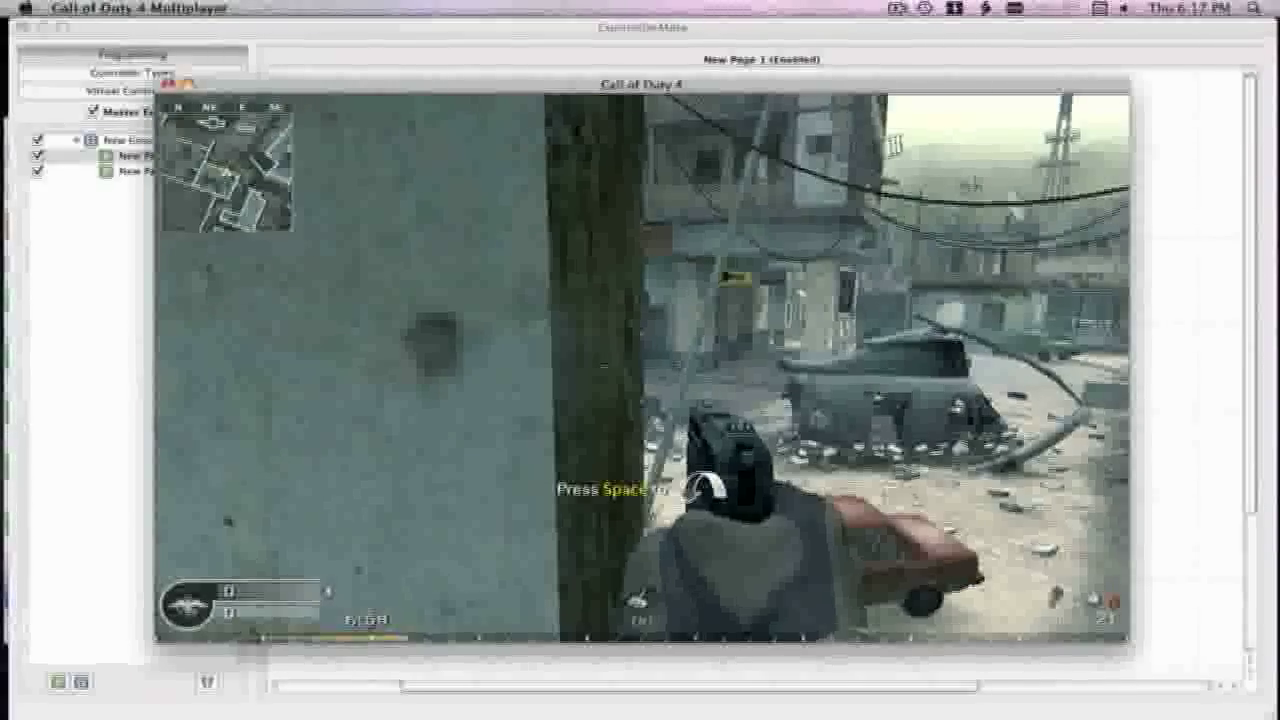
key("Escape")
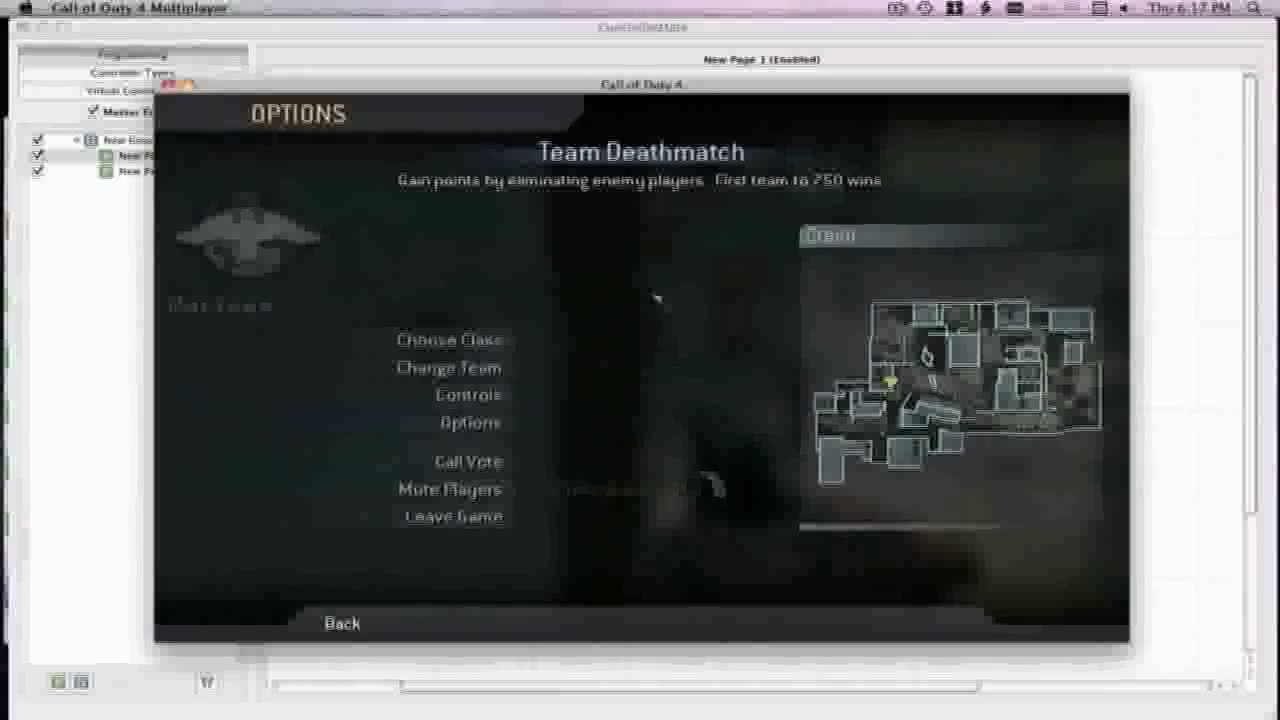